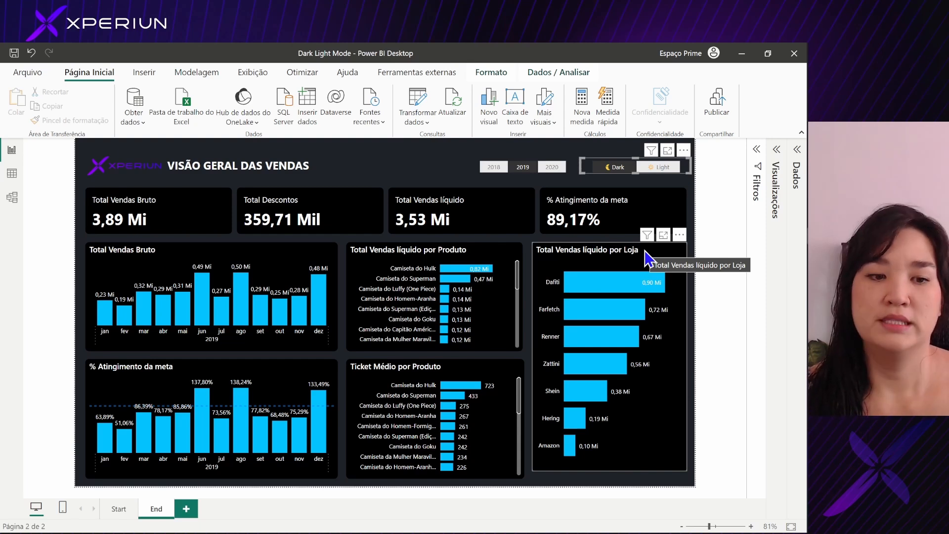
Step: Switch to the report's Start page
left_click(119, 510)
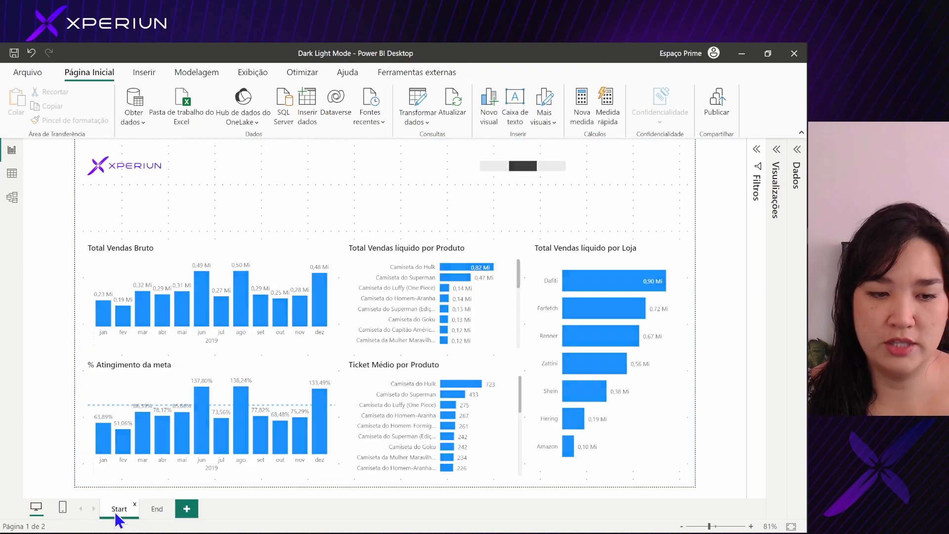
key("ctrl+1")
left_click(94, 496)
mouse_move(94, 497)
left_mouse_down()
mouse_move(161, 493)
mouse_move(84, 519)
left_mouse_up()
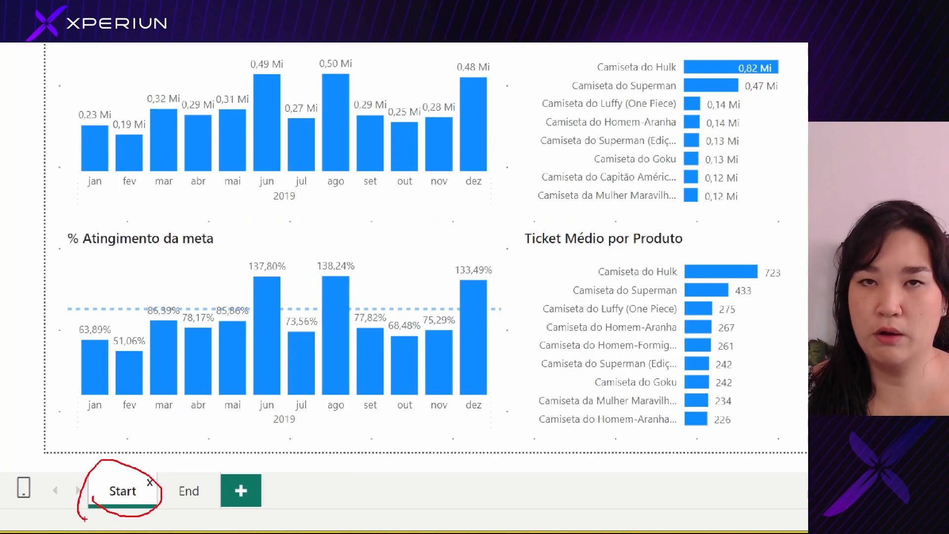
key("Escape")
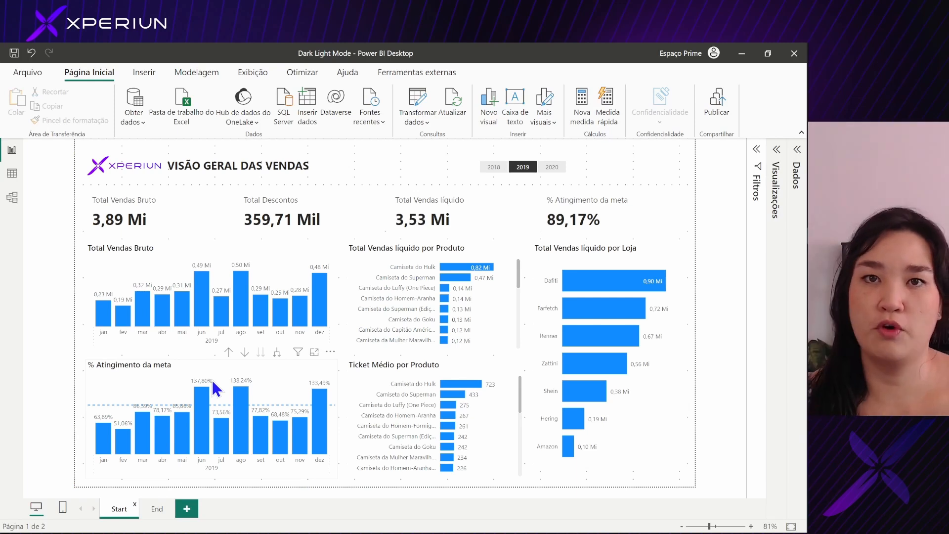
Step: Open the Power Query editor and show the source table of the AuxCores query's Fonte step
left_click(421, 97)
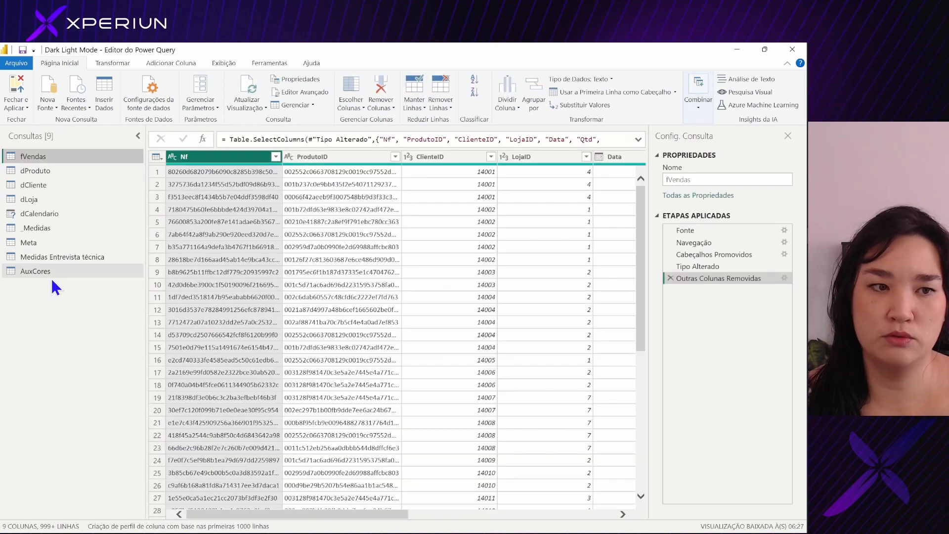
left_click(52, 276)
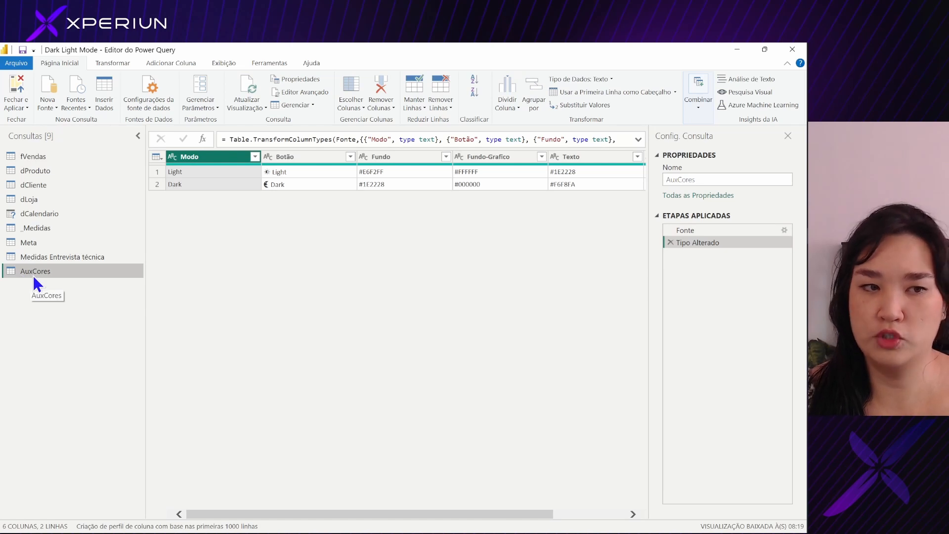
left_click(784, 230)
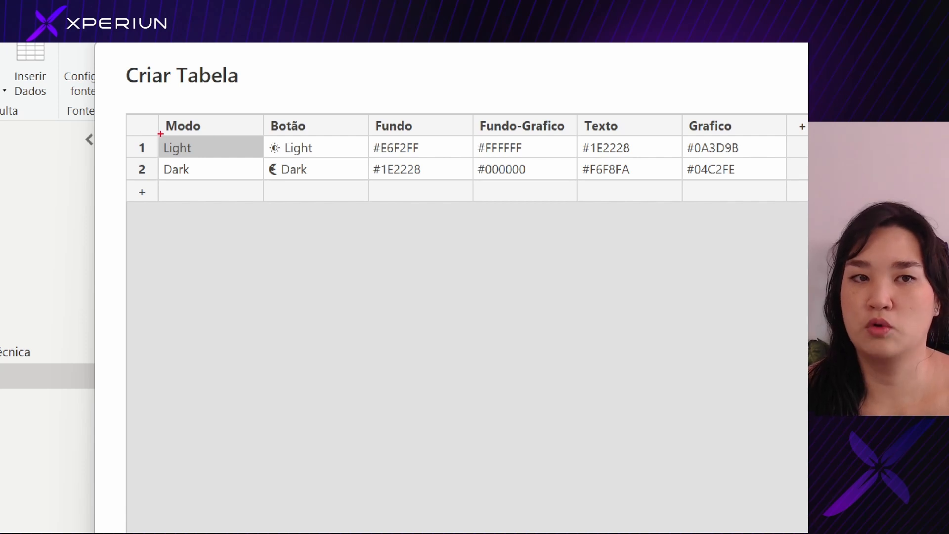
Step: Examine the Modo, Botão, Fundo, Fundo-Grafico, Texto and Grafico columns for the Light and Dark rows of the AuxCores table
left_click_drag(163, 133, 216, 132)
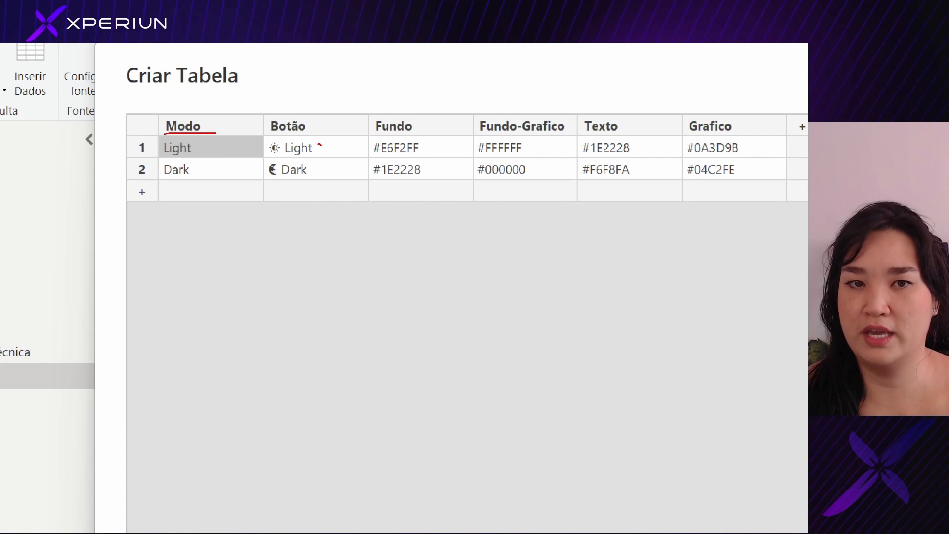
left_click_drag(321, 144, 323, 181)
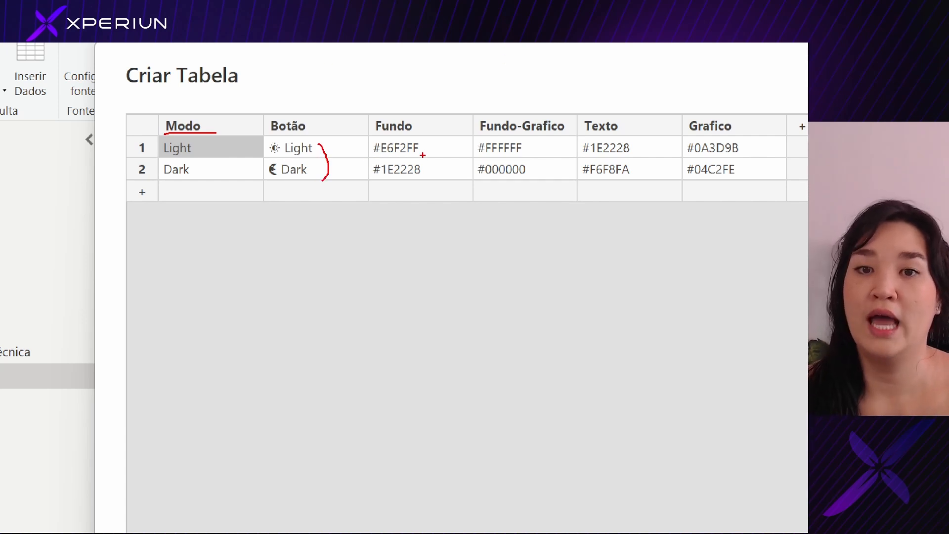
mouse_move(418, 131)
left_mouse_down()
mouse_move(450, 105)
mouse_move(435, 130)
left_mouse_up()
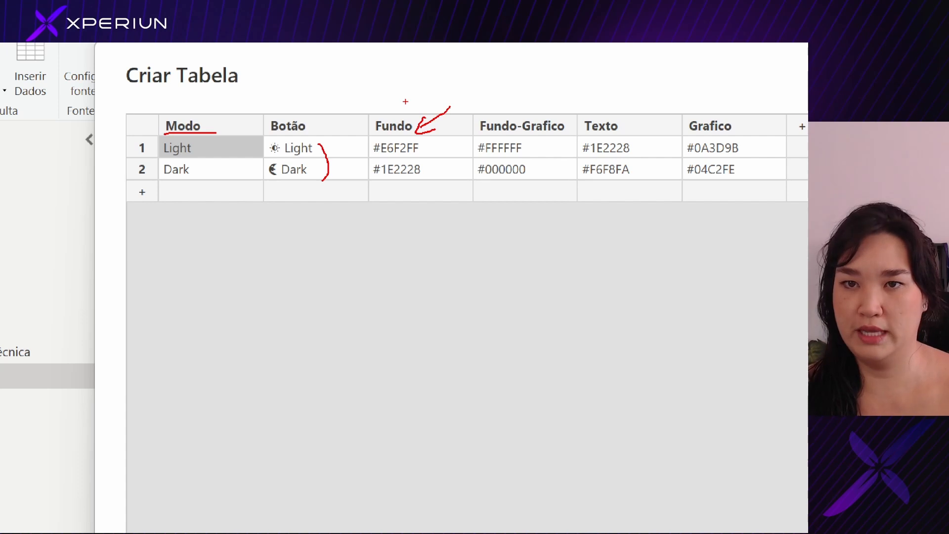
mouse_move(570, 121)
left_mouse_down()
mouse_move(589, 87)
mouse_move(566, 117)
mouse_move(591, 113)
left_mouse_up()
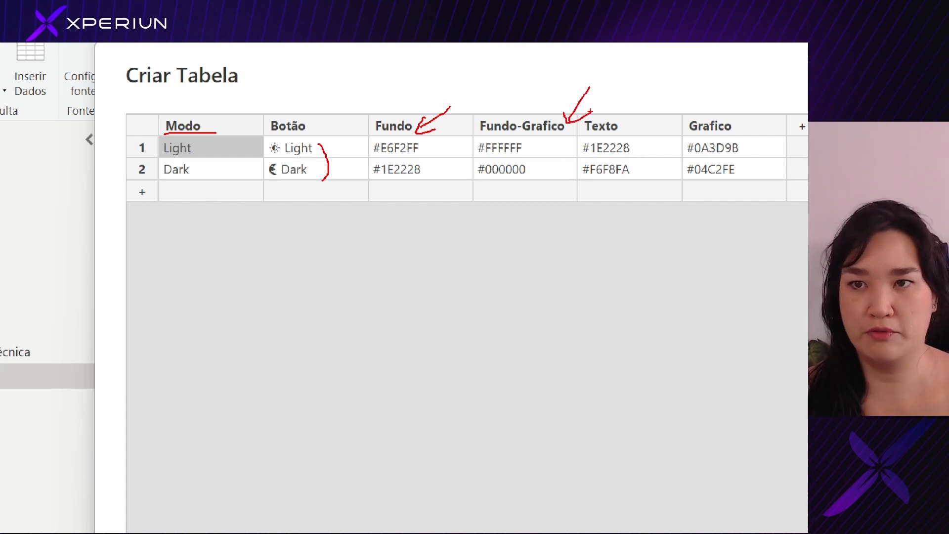
mouse_move(623, 119)
left_mouse_down()
mouse_move(638, 112)
mouse_move(641, 131)
left_mouse_up()
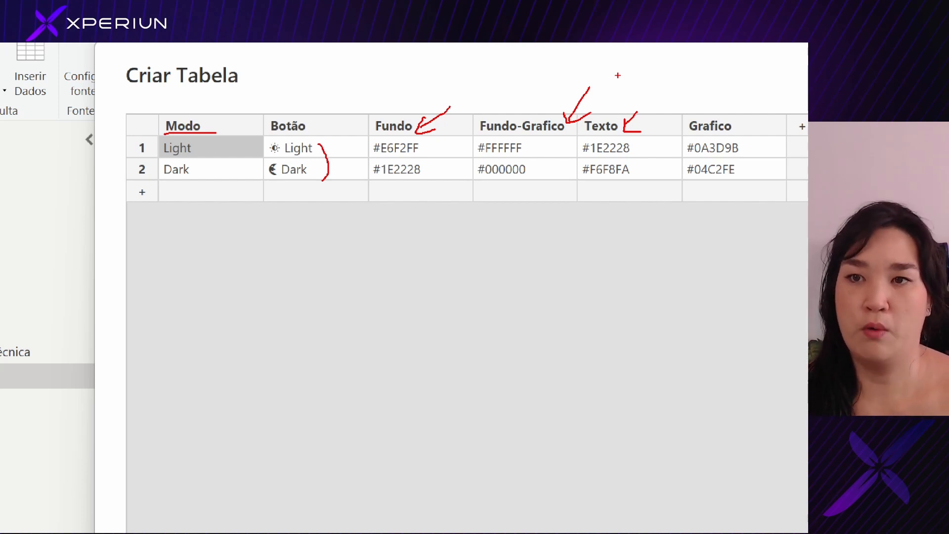
mouse_move(636, 149)
left_mouse_down()
mouse_move(654, 147)
mouse_move(651, 173)
left_mouse_up()
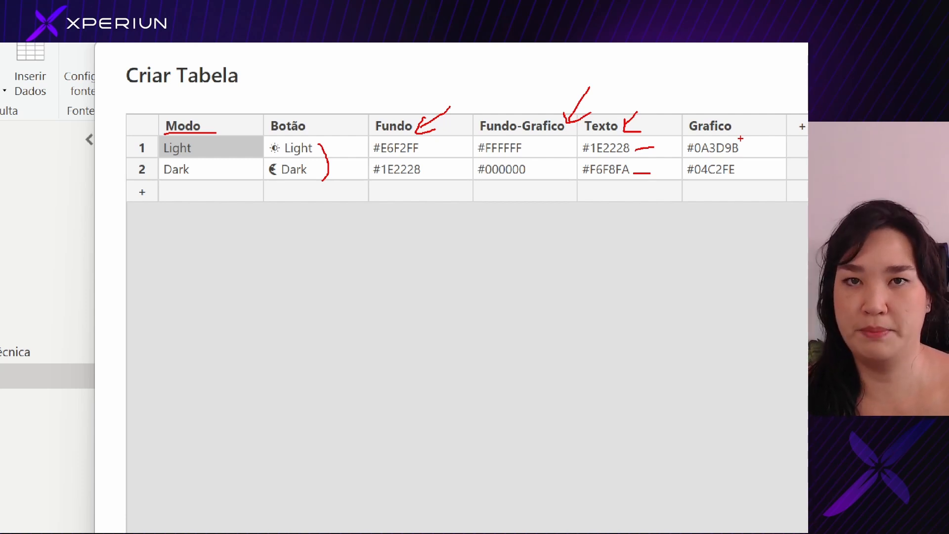
left_click_drag(745, 142, 769, 130)
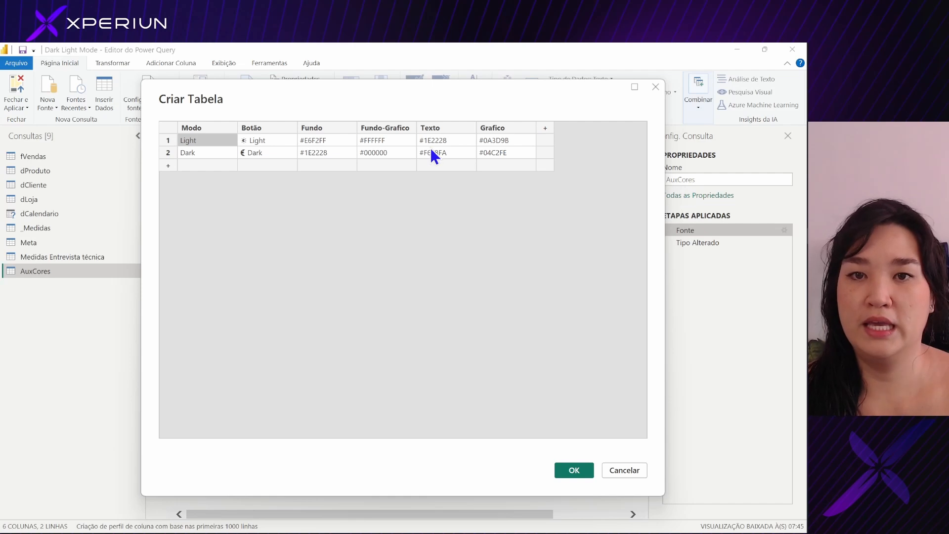
double_click(430, 143)
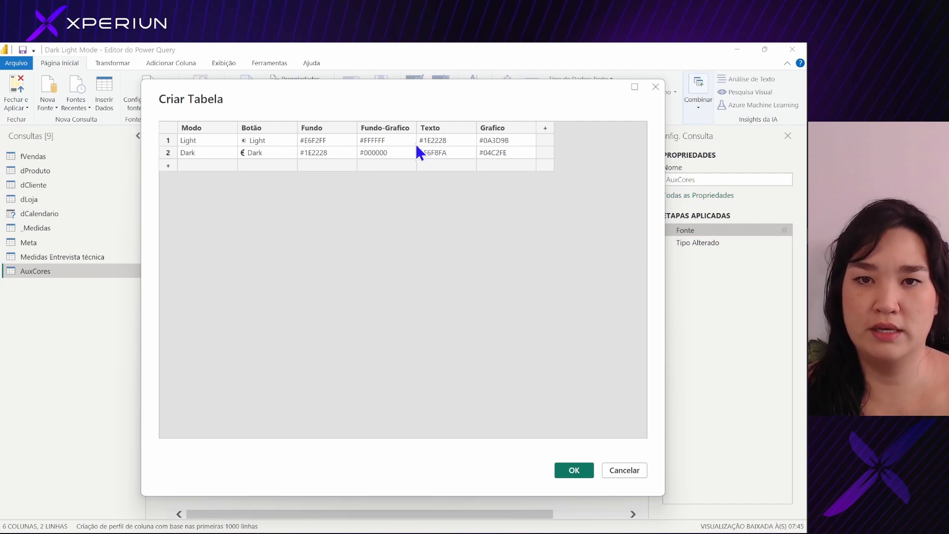
left_click(416, 143)
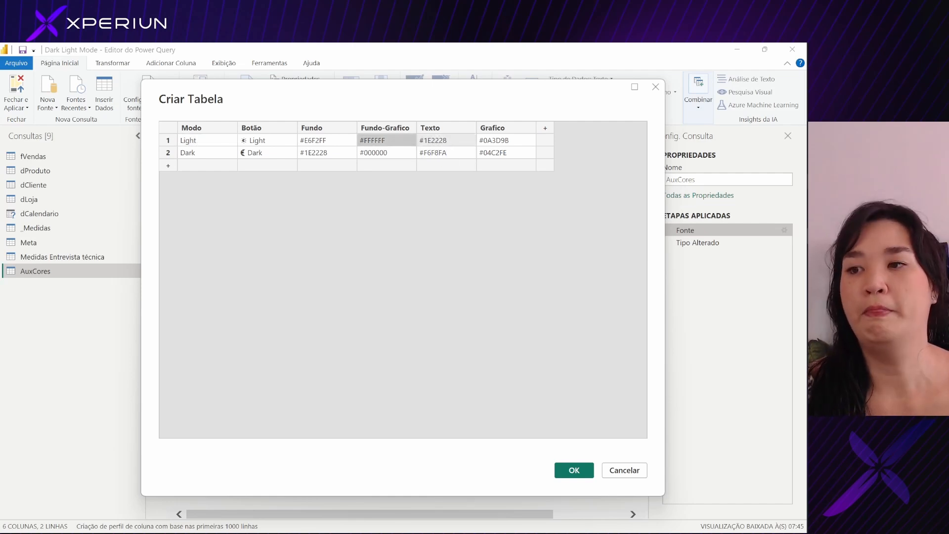
Step: Switch to the Xperiun Background file in Figma and inspect the hex fill colour of the upper Light frame
mouse_move(819, 162)
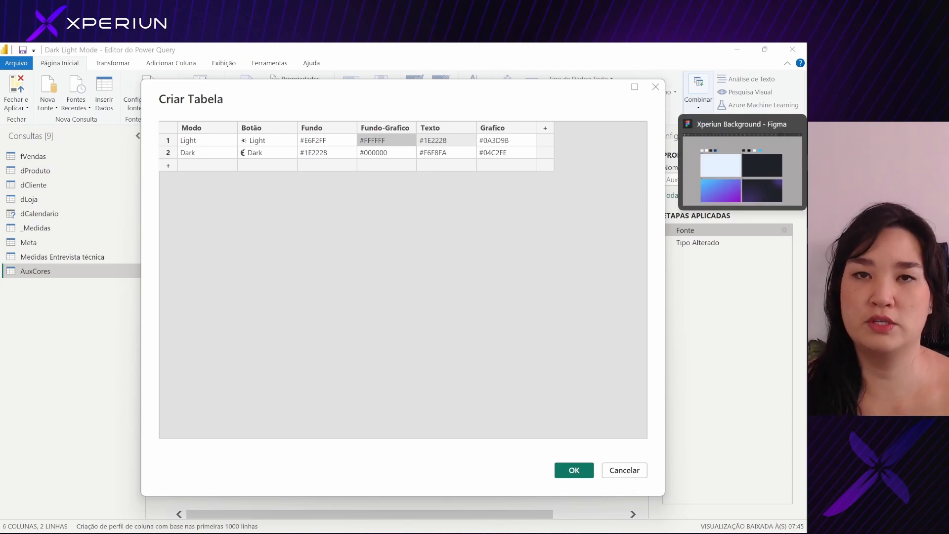
left_click(818, 162)
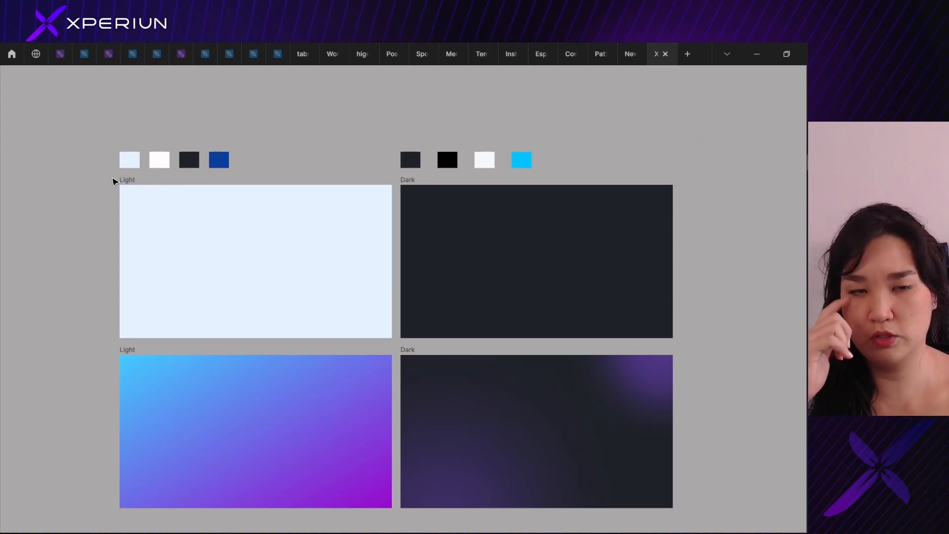
scroll(151, 194, "up", 5)
left_click(186, 199)
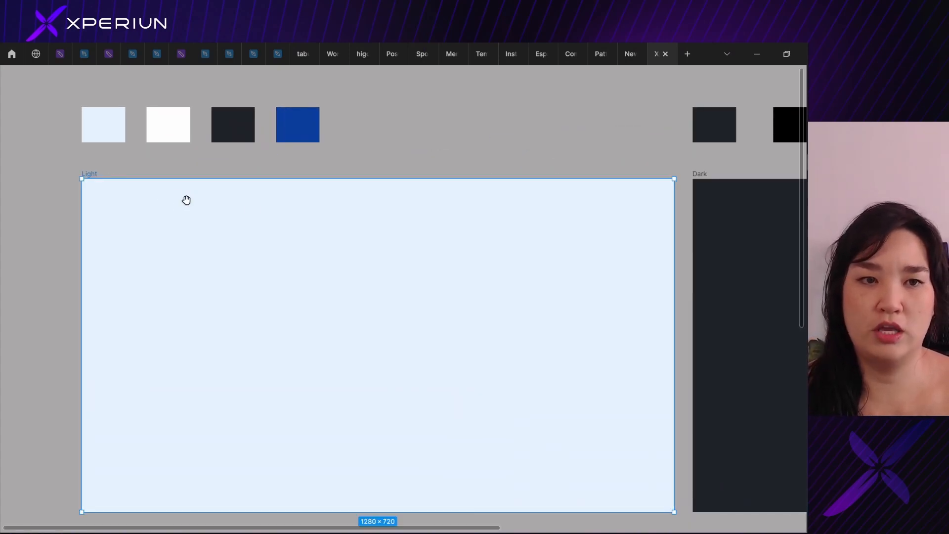
scroll(183, 198, "right", 3)
left_click_drag(179, 198, 233, 206)
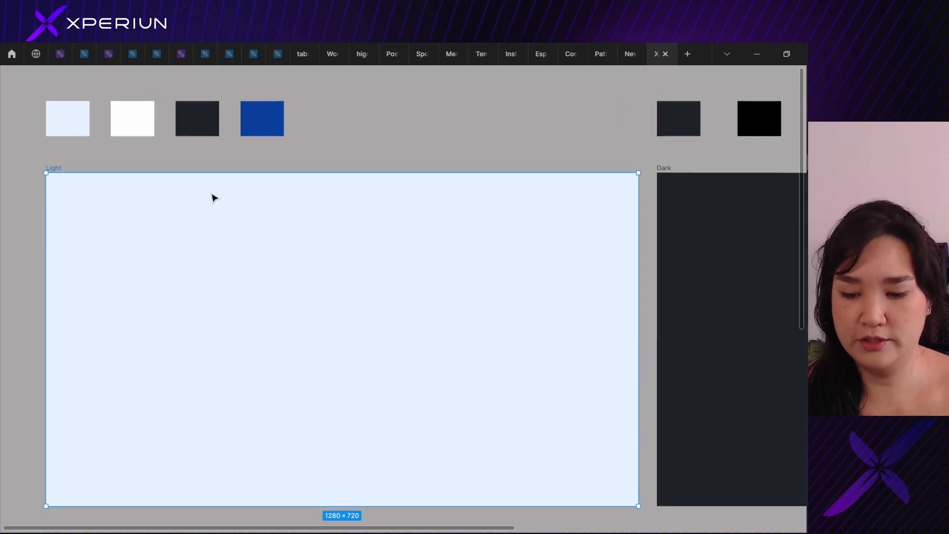
key("ctrl+backslash")
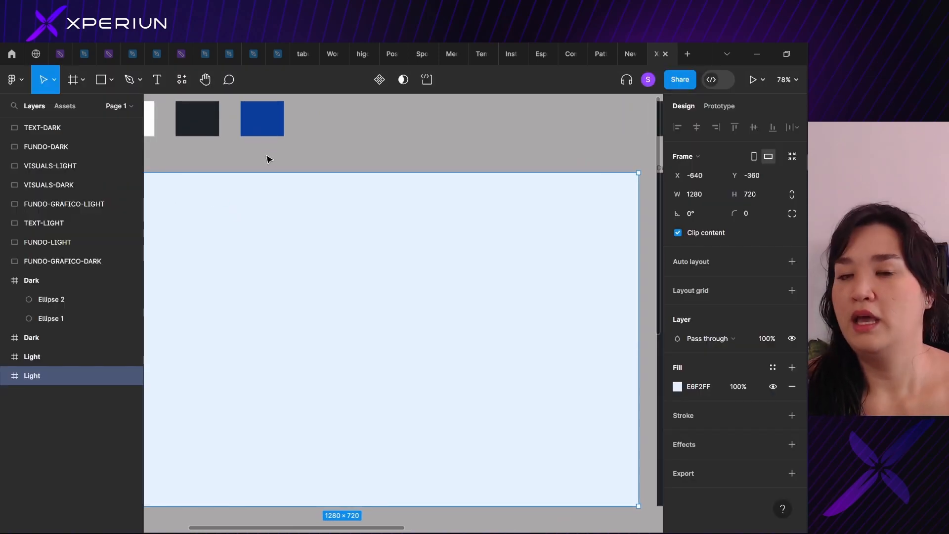
left_click_drag(345, 206, 507, 232)
scroll(385, 232, "up", 5)
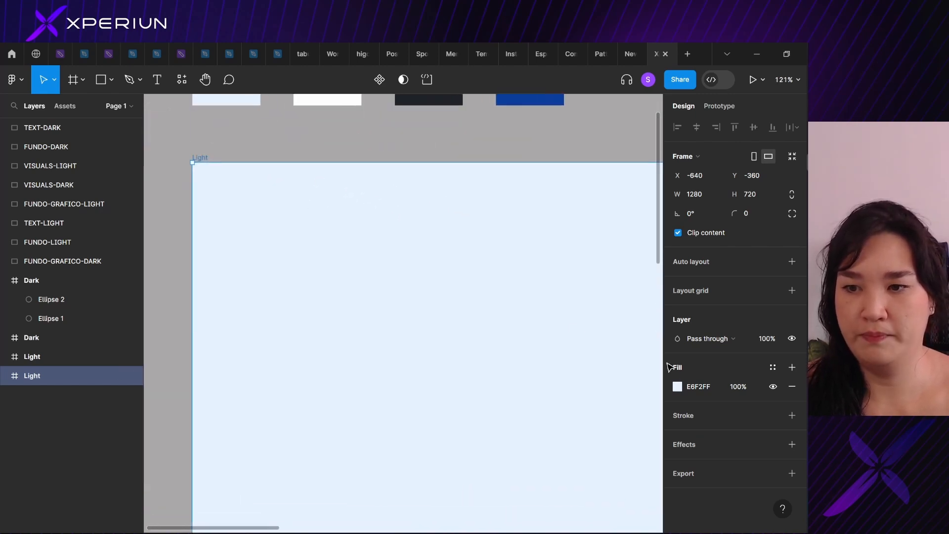
left_click(708, 392)
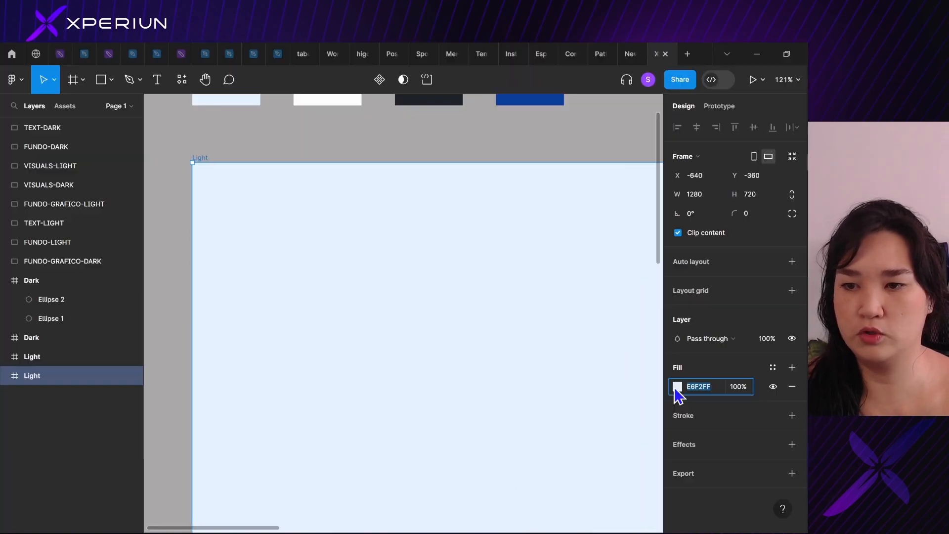
left_click(677, 387)
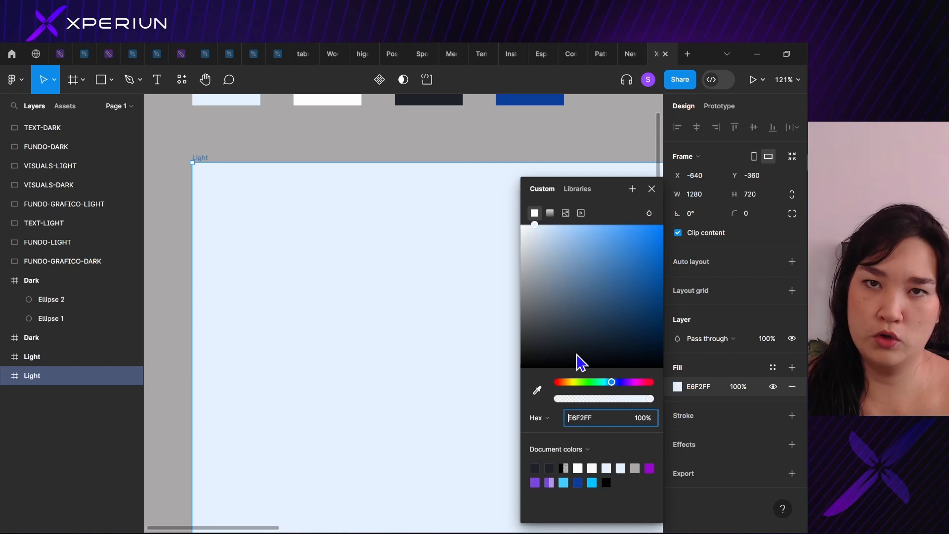
left_click(651, 191)
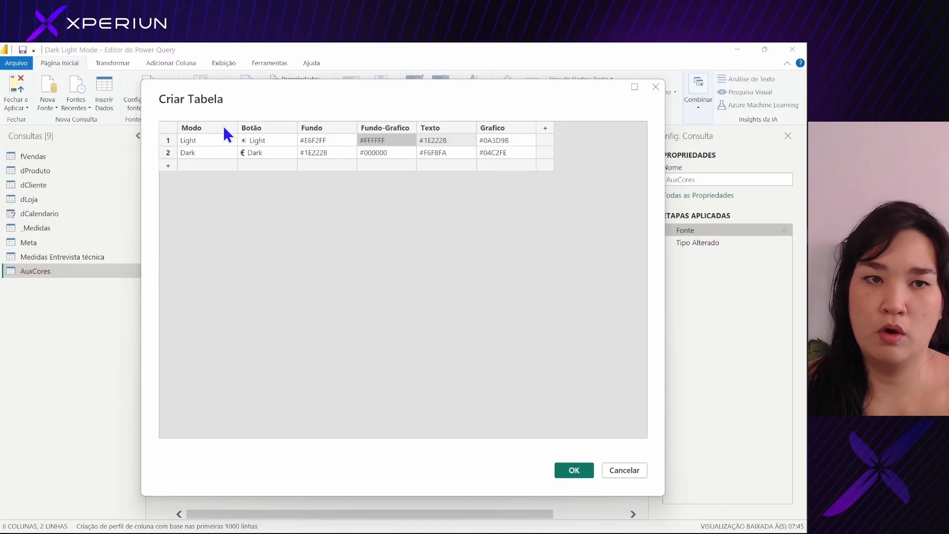
Step: Compare the Light swatches' hex fills in Figma with the AuxCores colour columns, and view the Dark swatches
left_click(321, 142)
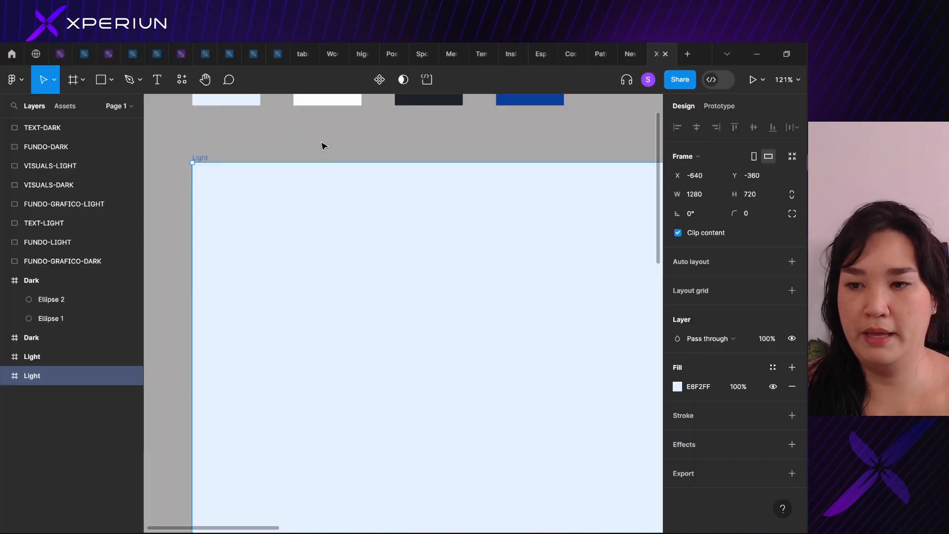
scroll(321, 145, "up", 3)
left_click(341, 161)
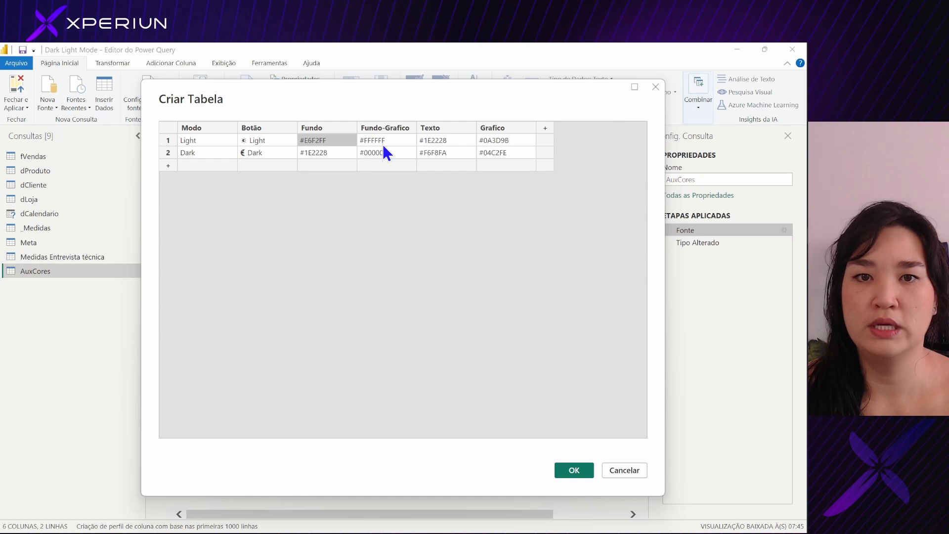
left_click(374, 145)
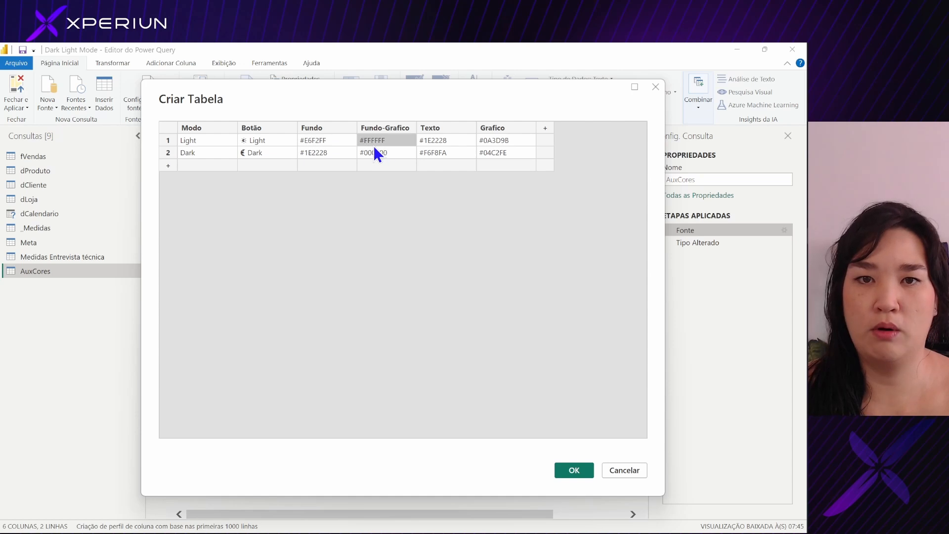
left_click(376, 145)
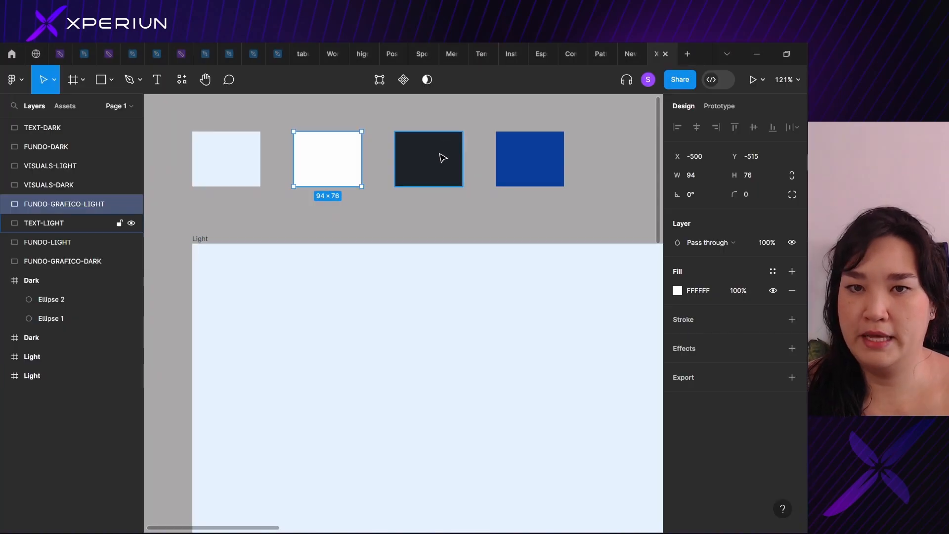
left_click(441, 158)
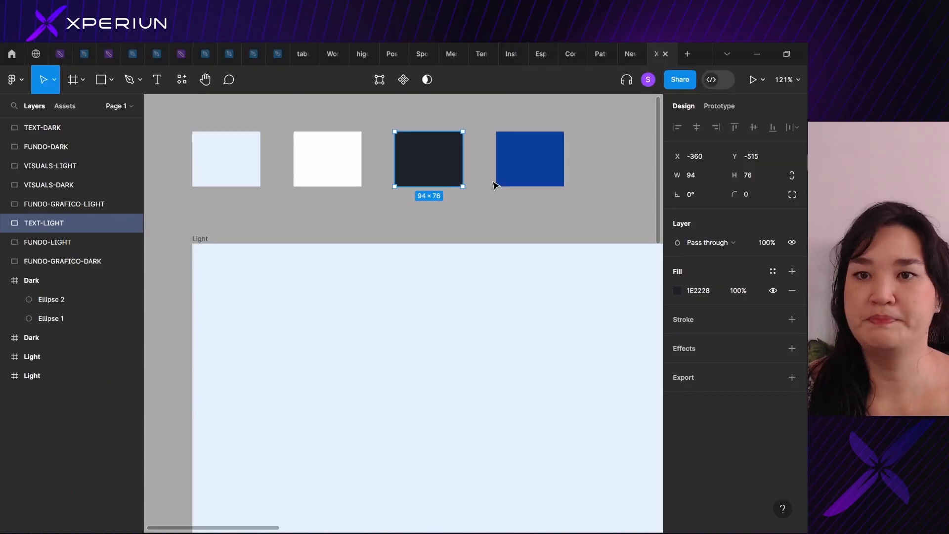
left_click(520, 165)
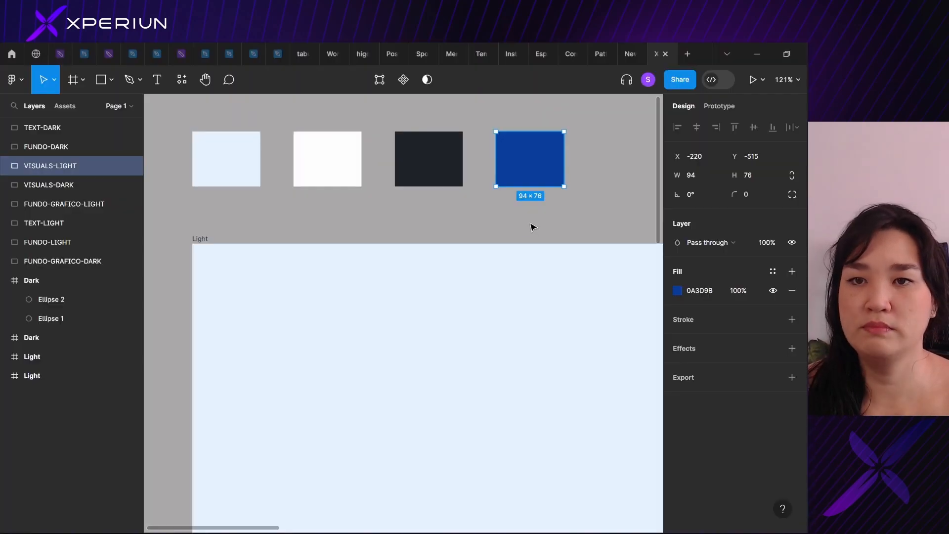
left_click(555, 204)
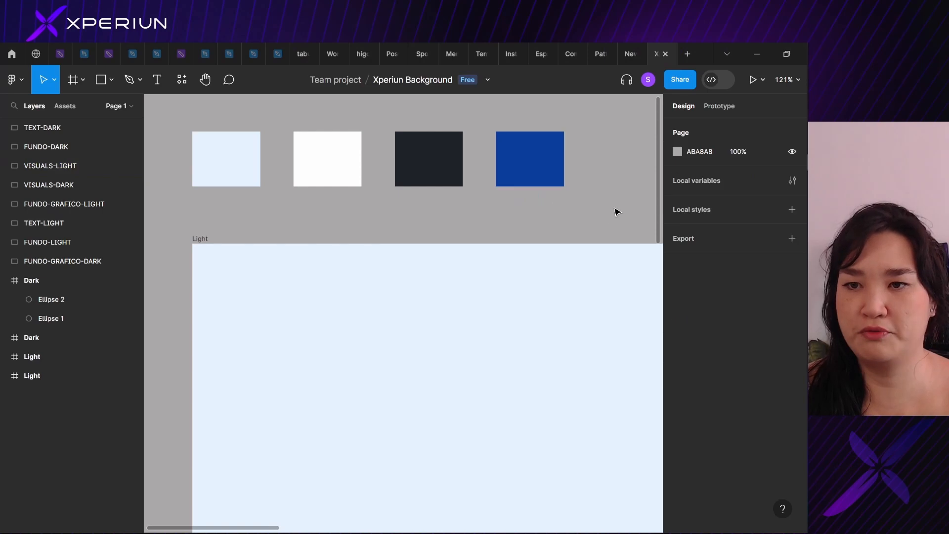
left_click_drag(616, 209, 353, 169)
scroll(353, 169, "right", 10)
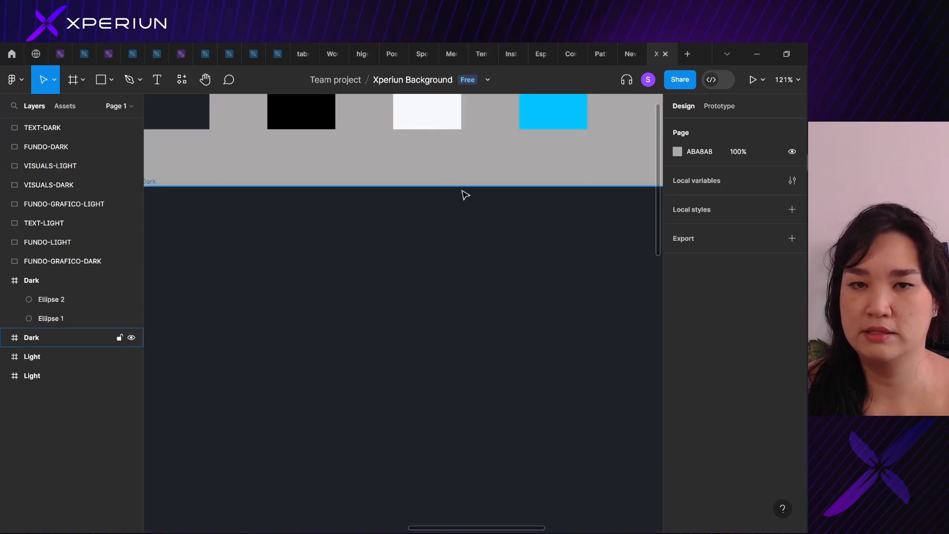
scroll(461, 194, "down", 5)
scroll(483, 195, "right", 3)
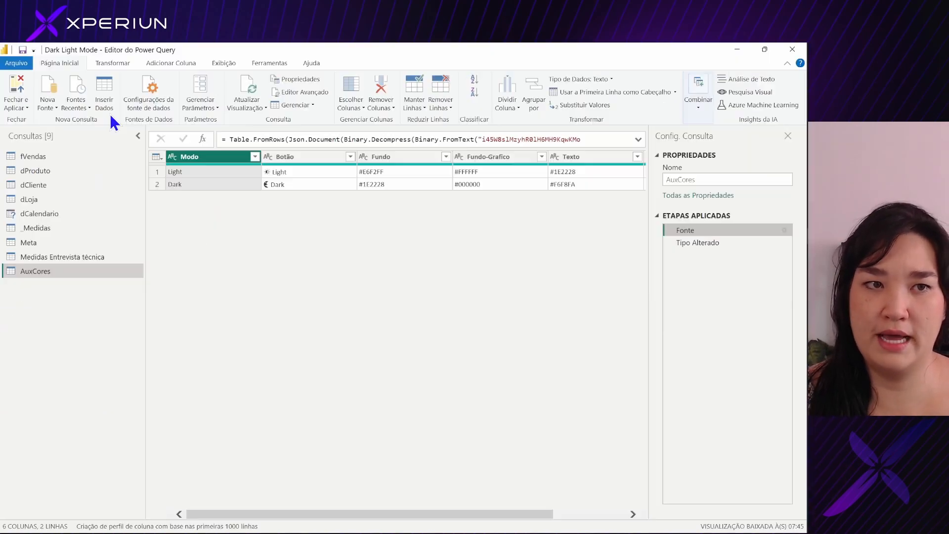
left_click(105, 102)
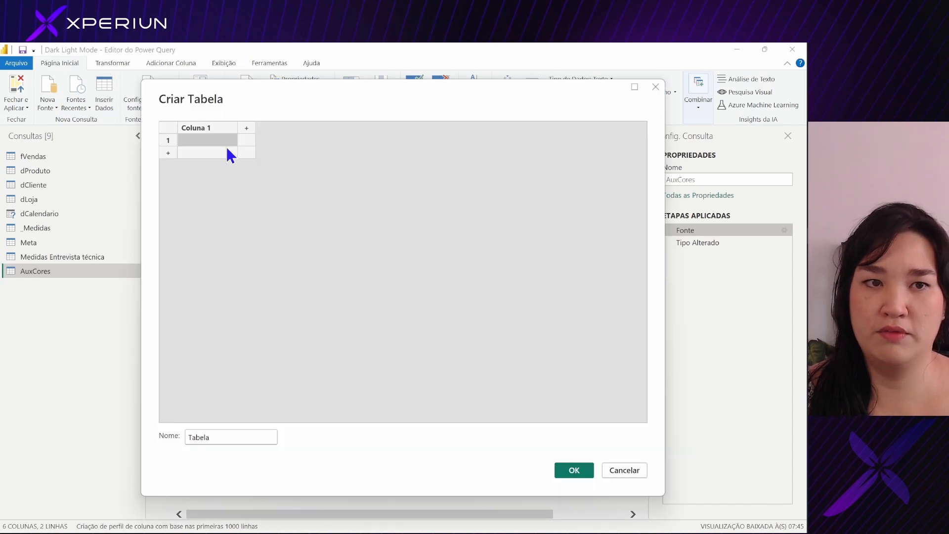
double_click(214, 130)
type("ssasa")
left_click(212, 140)
type("sasa")
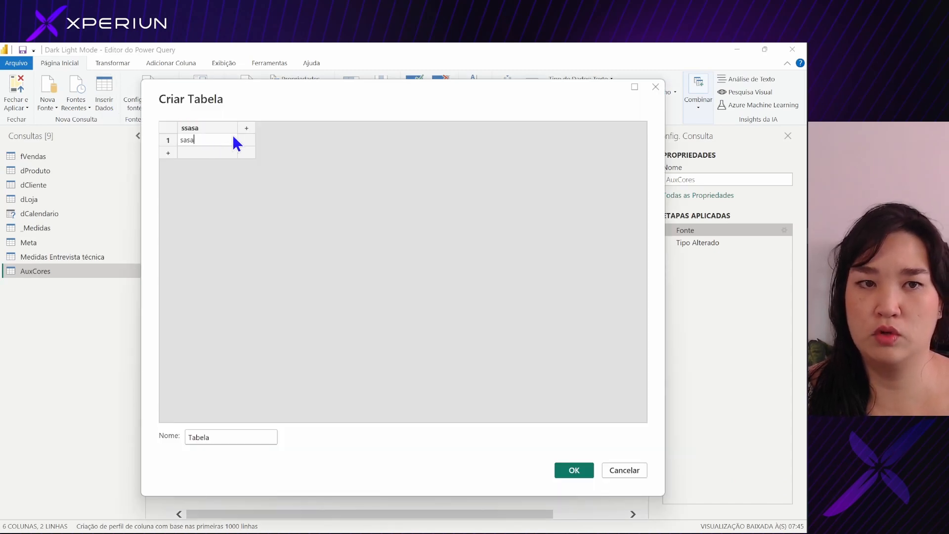
left_click_drag(216, 437, 162, 438)
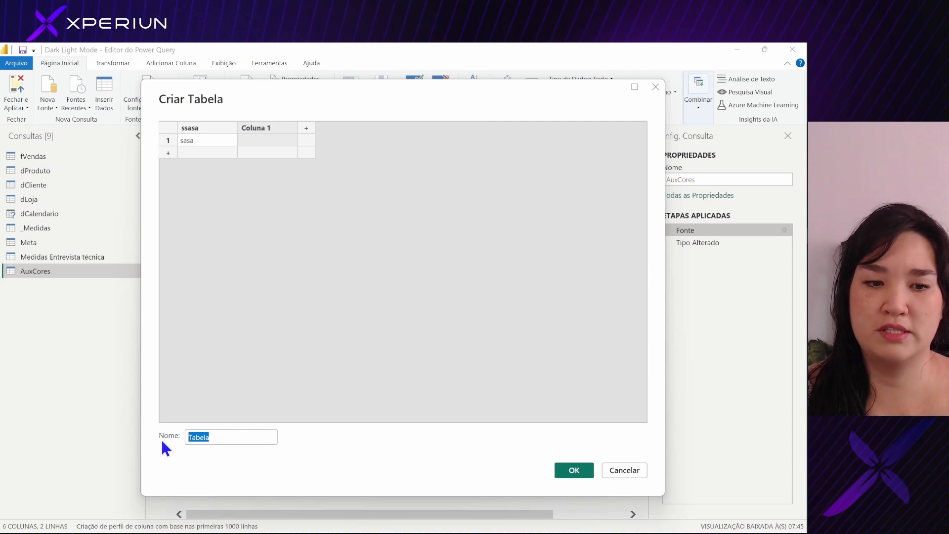
left_click(630, 473)
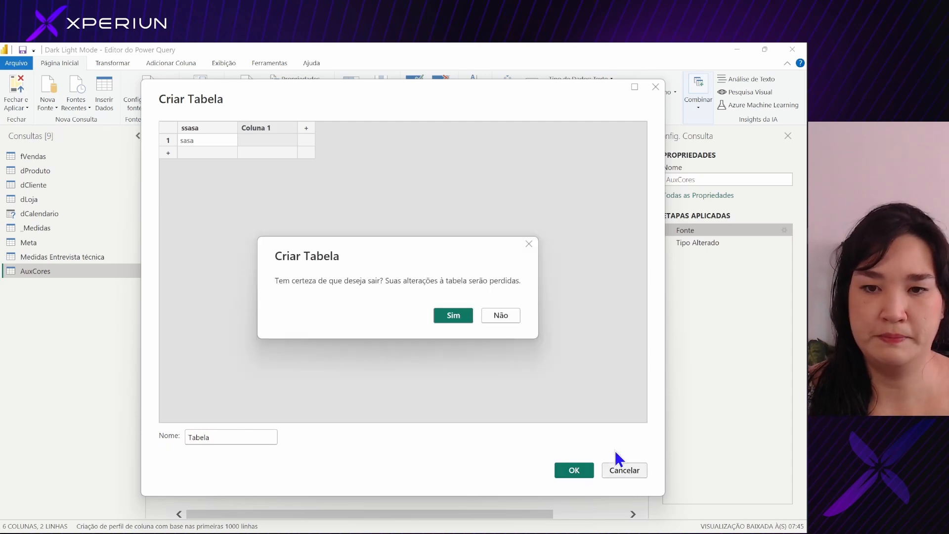
left_click(445, 314)
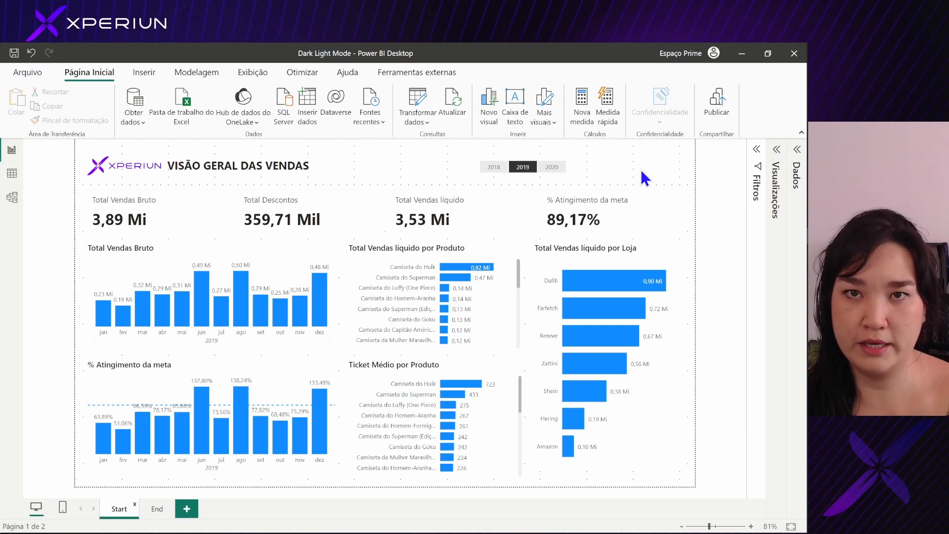
Step: Show the report's data fields and filter them by "aux"
left_click(797, 149)
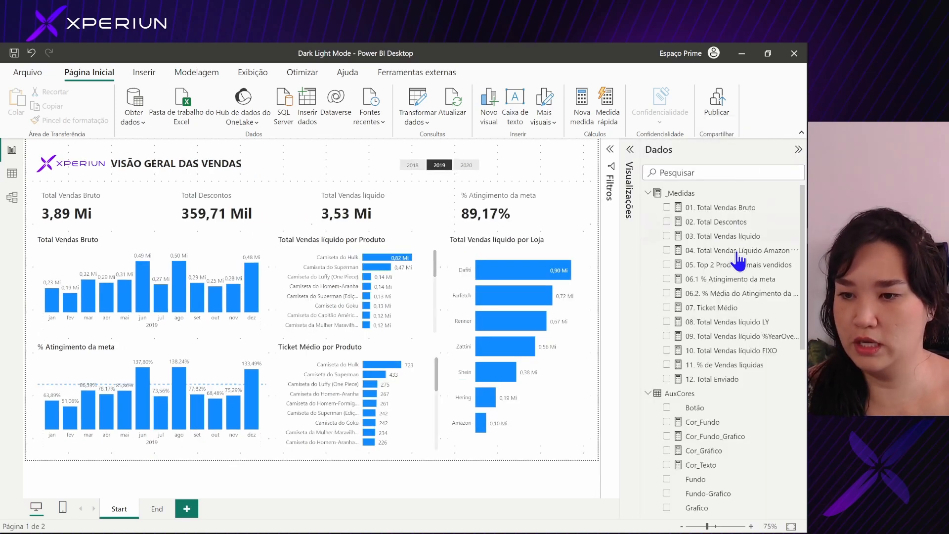
scroll(738, 262, "down", 2)
scroll(739, 262, "down", 10)
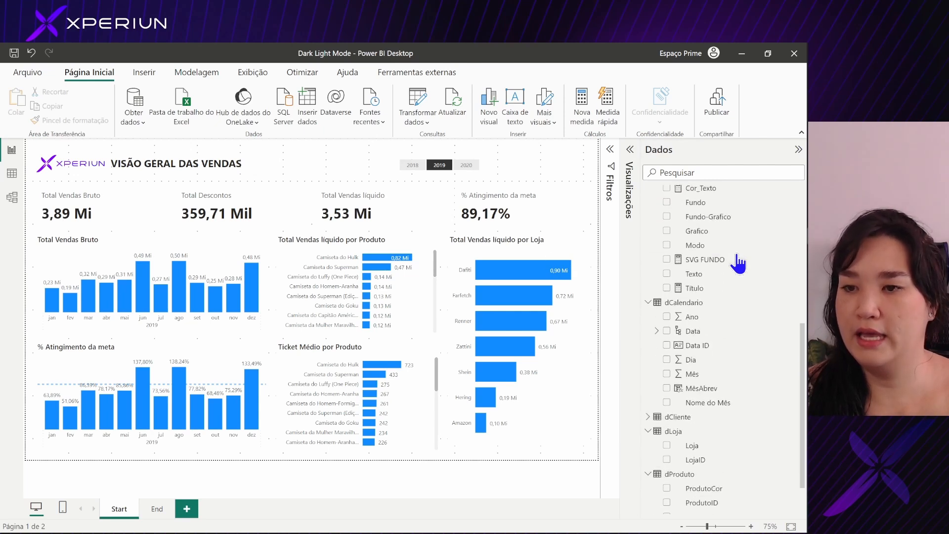
scroll(670, 420, "up", 12)
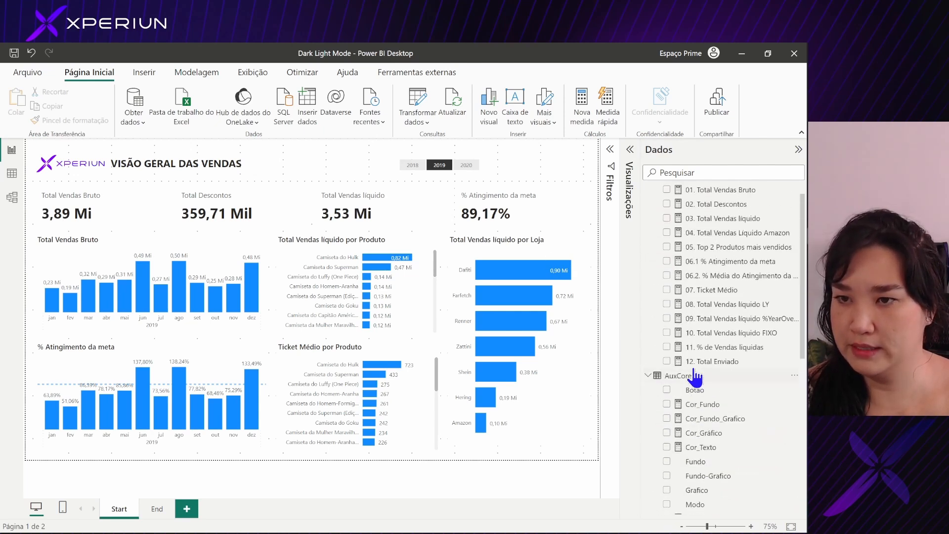
left_click(683, 173)
type("a")
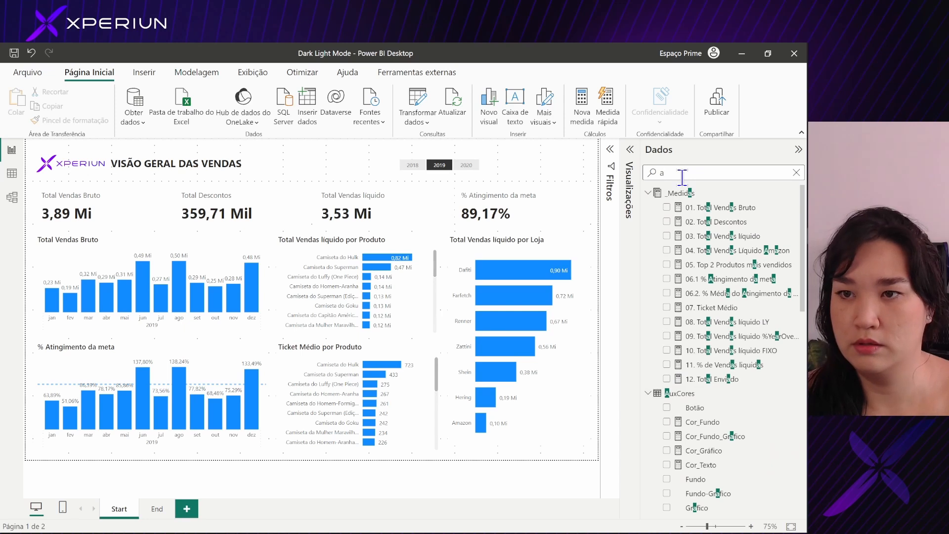
type("ux")
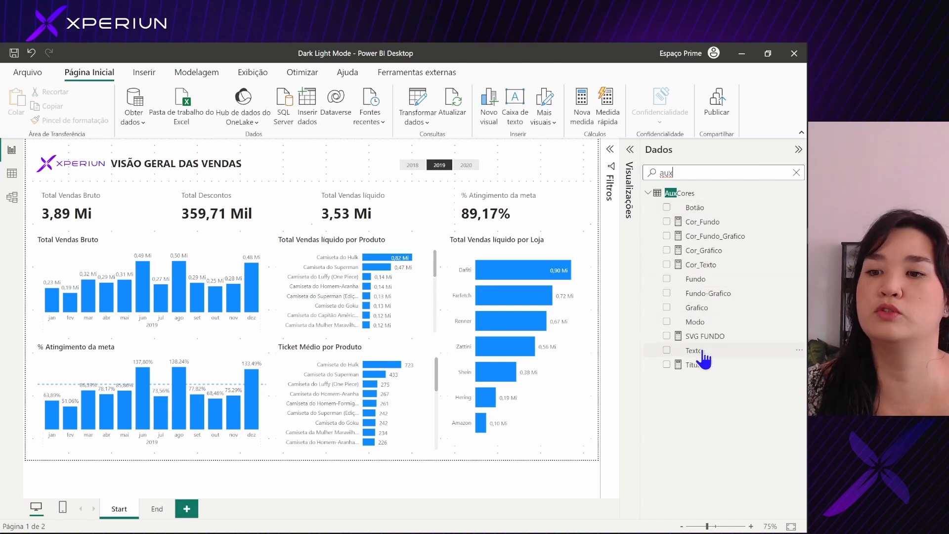
Step: Open the Cor_Fundo measure's full DAX formula and examine its SELECTEDVALUE variable and the ISBLANK fallback in the IF expression
left_click(717, 223)
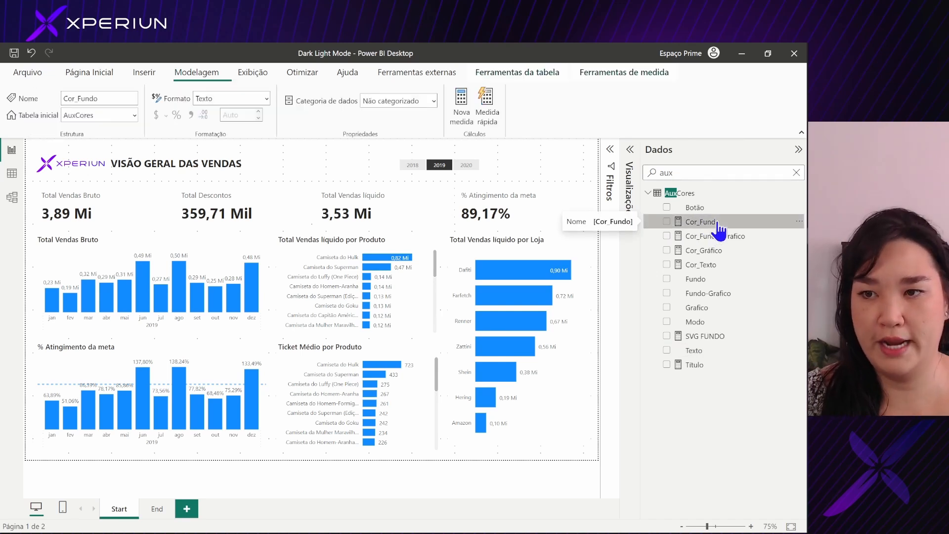
left_click(610, 149)
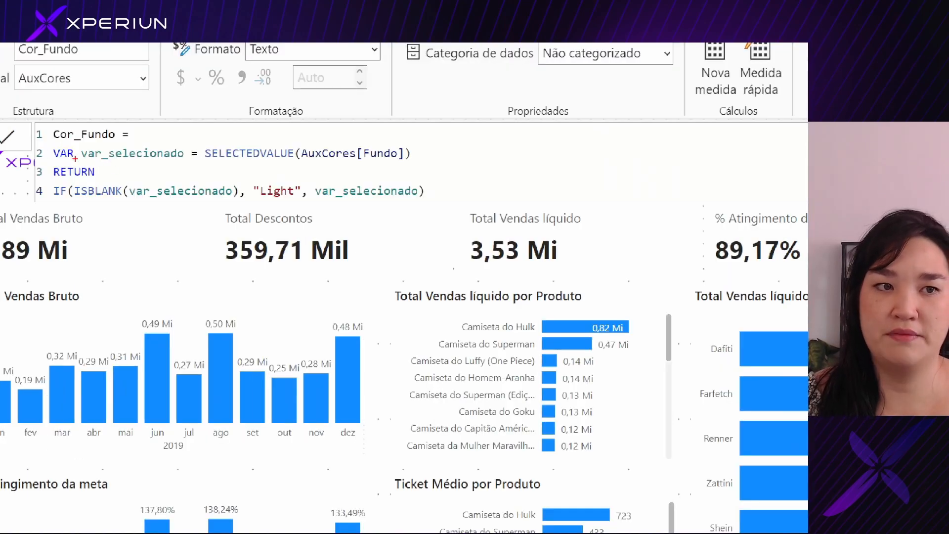
left_click_drag(77, 165, 193, 164)
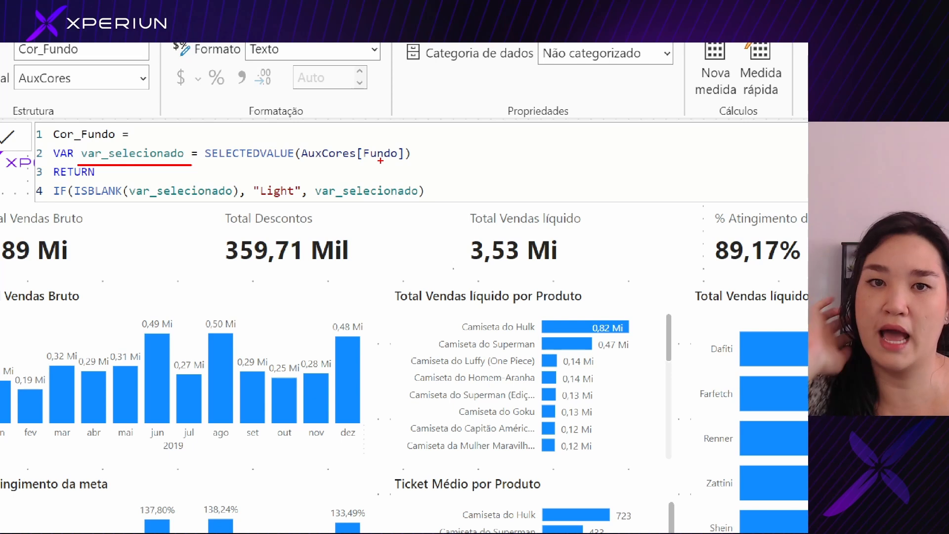
mouse_move(372, 144)
left_mouse_down()
mouse_move(404, 120)
mouse_move(399, 143)
left_mouse_up()
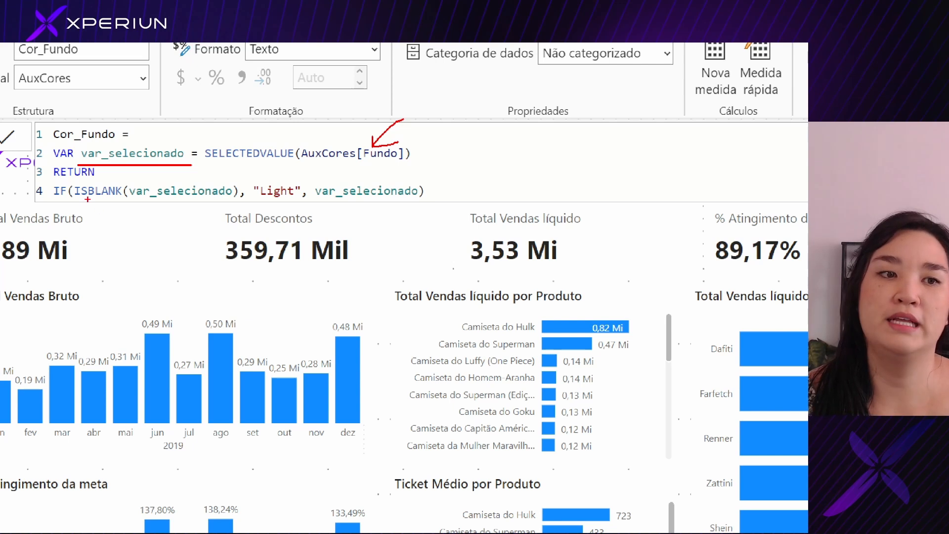
left_click_drag(71, 199, 227, 201)
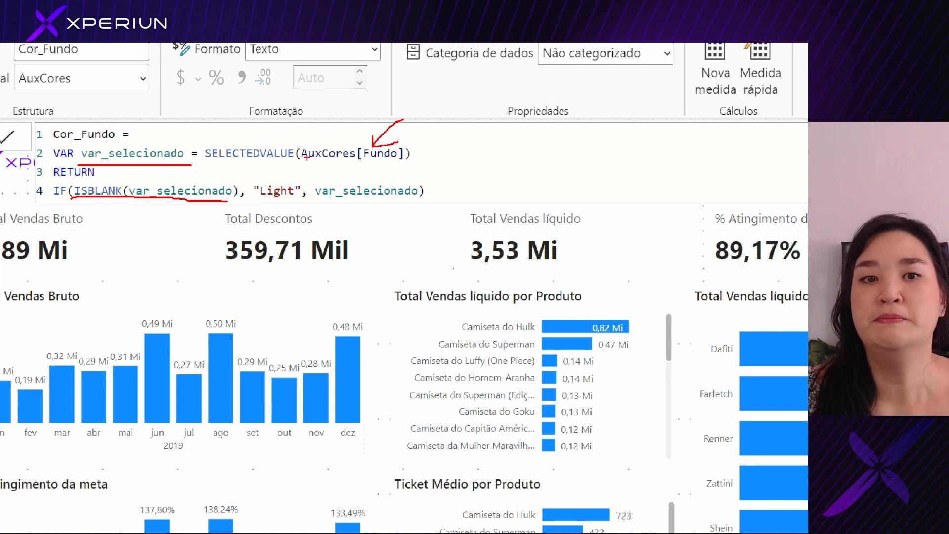
mouse_move(310, 157)
left_mouse_down()
mouse_move(267, 176)
mouse_move(282, 174)
left_mouse_up()
mouse_move(428, 160)
left_mouse_down()
mouse_move(392, 178)
mouse_move(424, 176)
left_mouse_up()
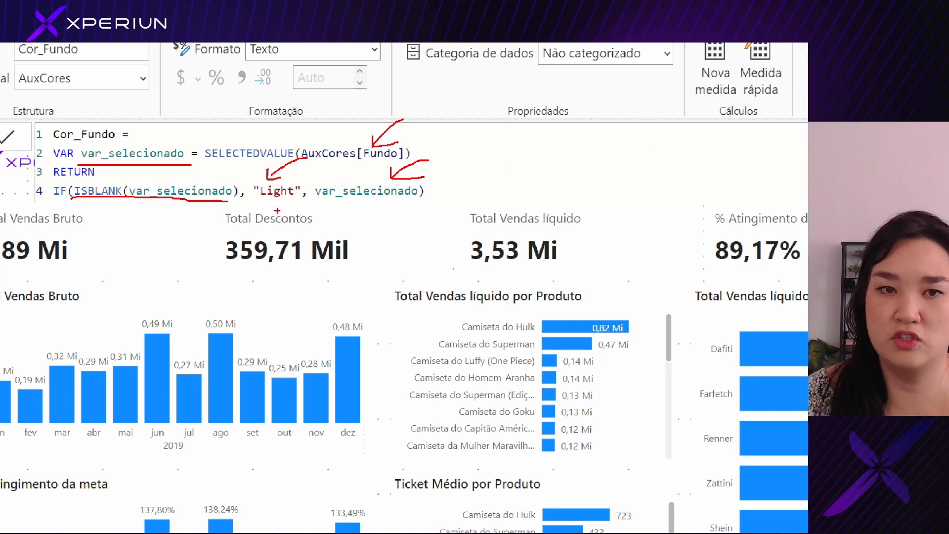
left_click_drag(260, 198, 289, 197)
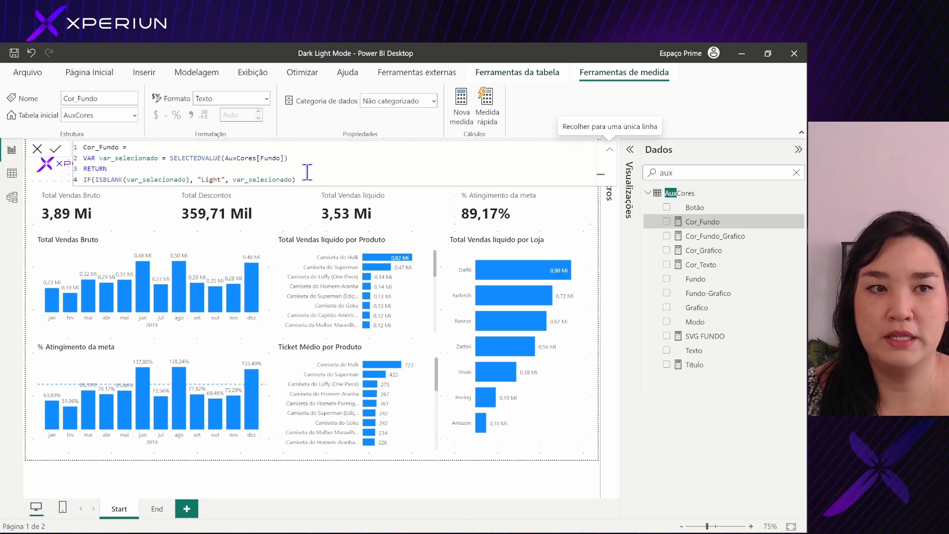
left_click_drag(425, 191, 274, 191)
left_click_drag(210, 180, 112, 180)
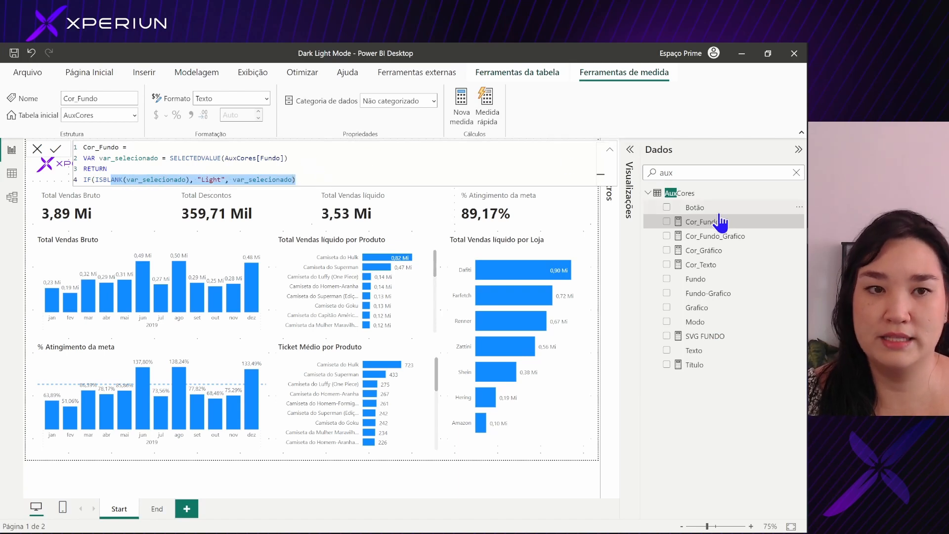
left_click_drag(303, 179, 41, 143)
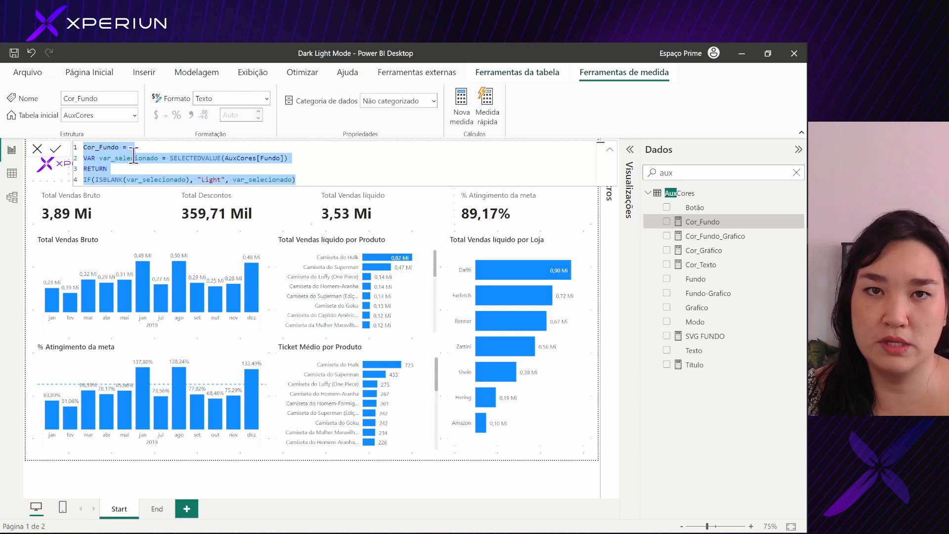
Step: Open the Cor_Fundo_Grafico measure and examine its formula, especially the AuxCores[Fundo-Grafico] column reference
left_click(720, 236)
left_click_drag(322, 179, 49, 150)
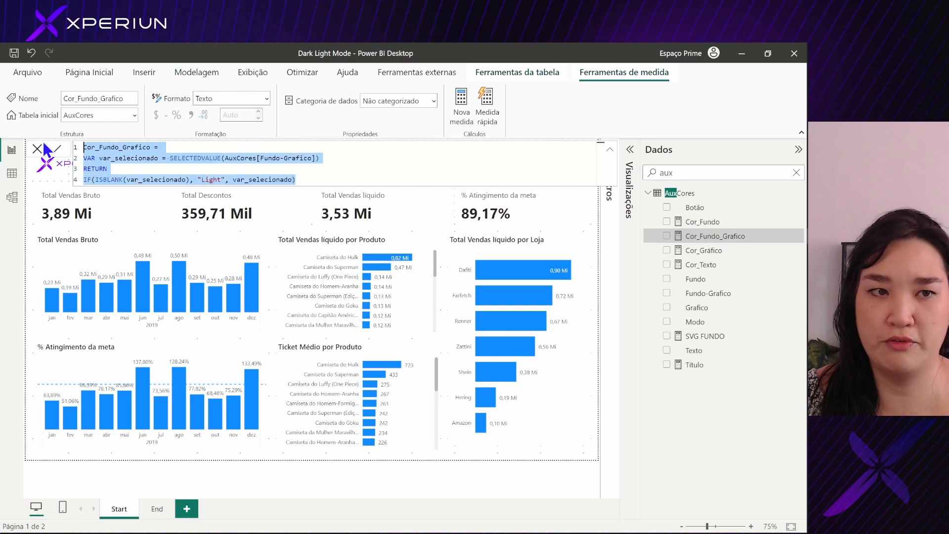
left_click(258, 159)
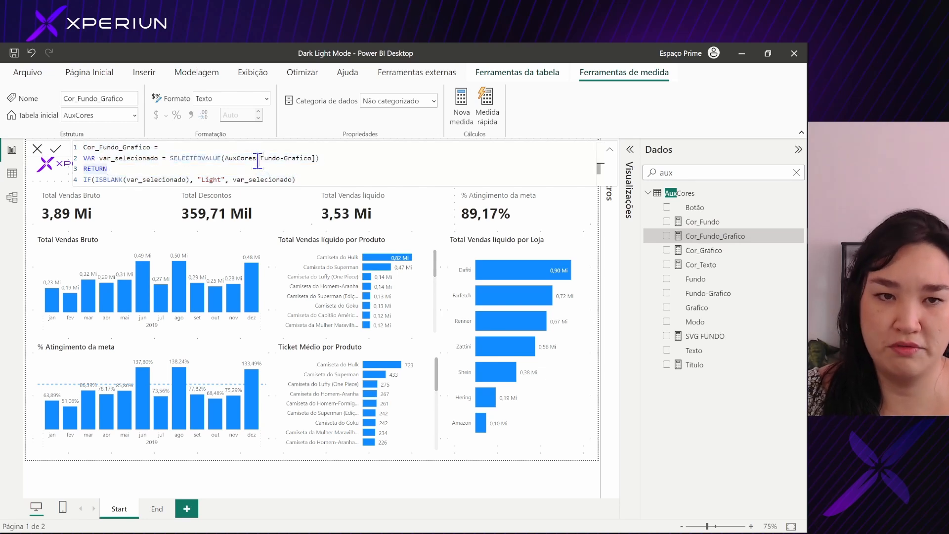
key("ctrl+1")
left_click(257, 164)
mouse_move(257, 164)
left_mouse_down()
mouse_move(352, 161)
mouse_move(289, 140)
mouse_move(253, 171)
left_mouse_up()
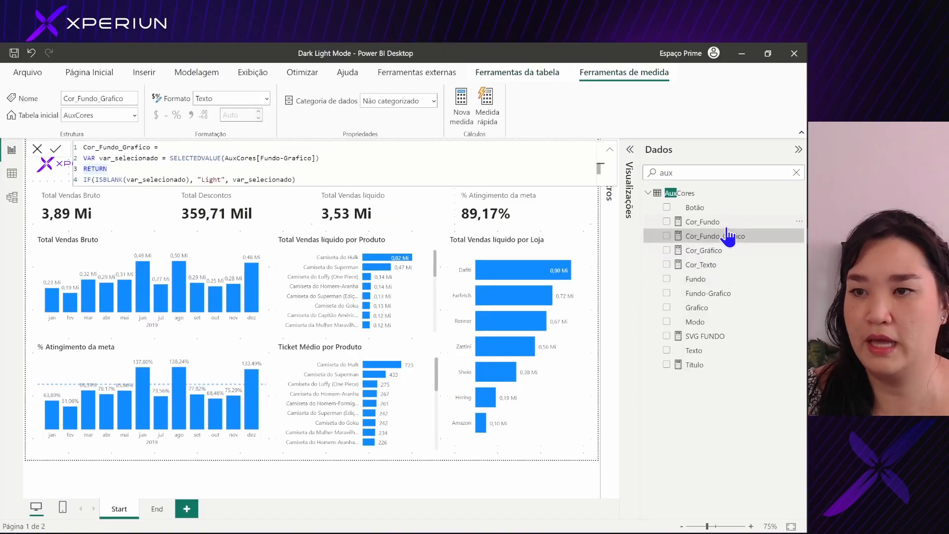
Step: Compare which AuxCores column the Cor_Fundo, Cor_Fundo_Grafico and Cor_Gráfico measures each pass to SELECTEDVALUE
left_click(703, 221)
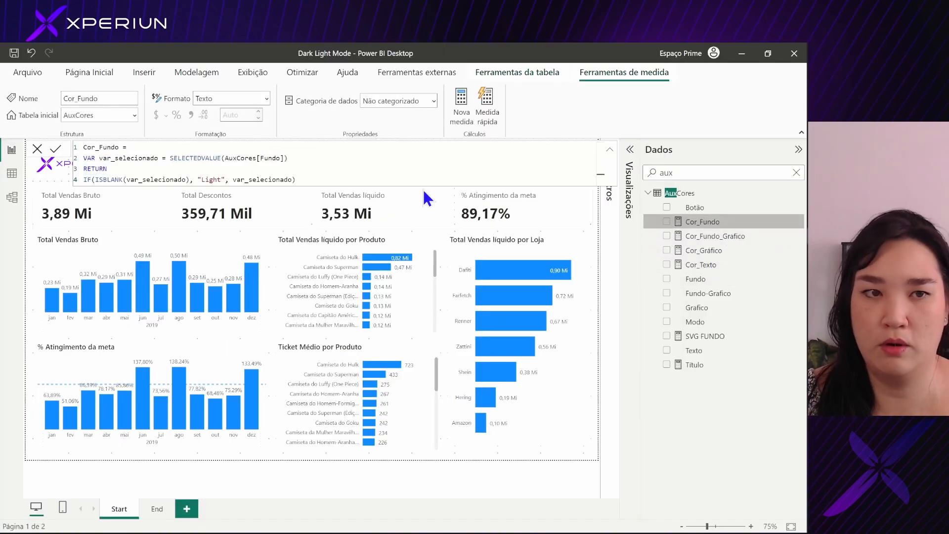
left_click_drag(245, 158, 316, 159)
left_click(713, 236)
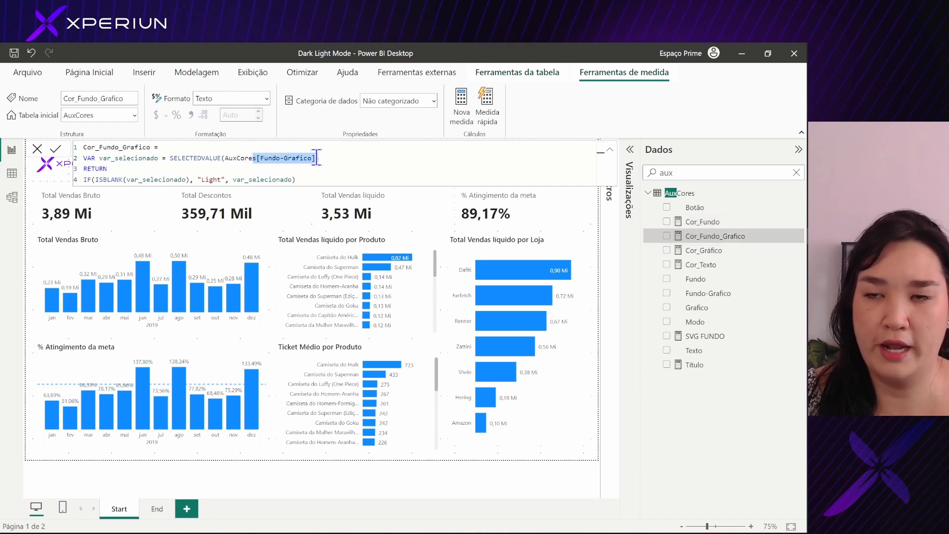
left_click(719, 250)
left_click_drag(227, 159, 296, 158)
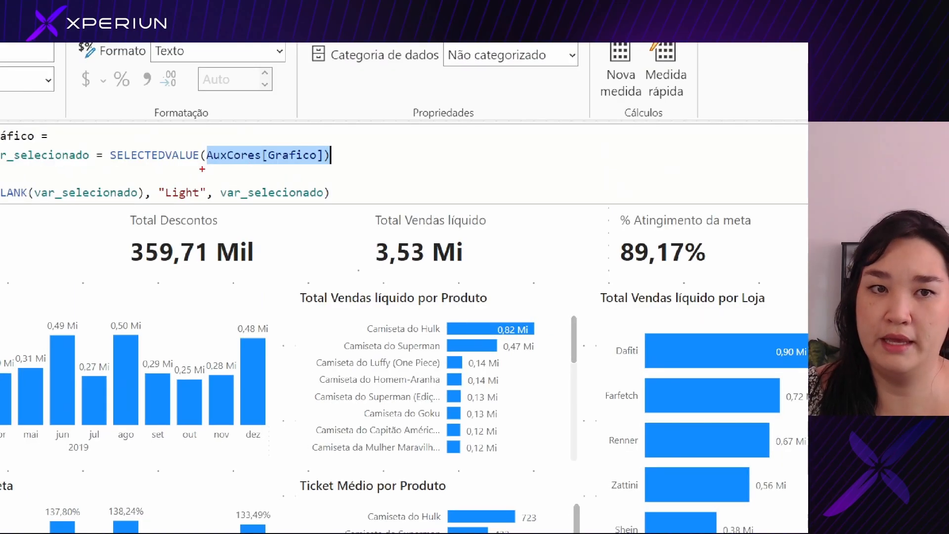
left_click_drag(201, 170, 260, 164)
key("Escape")
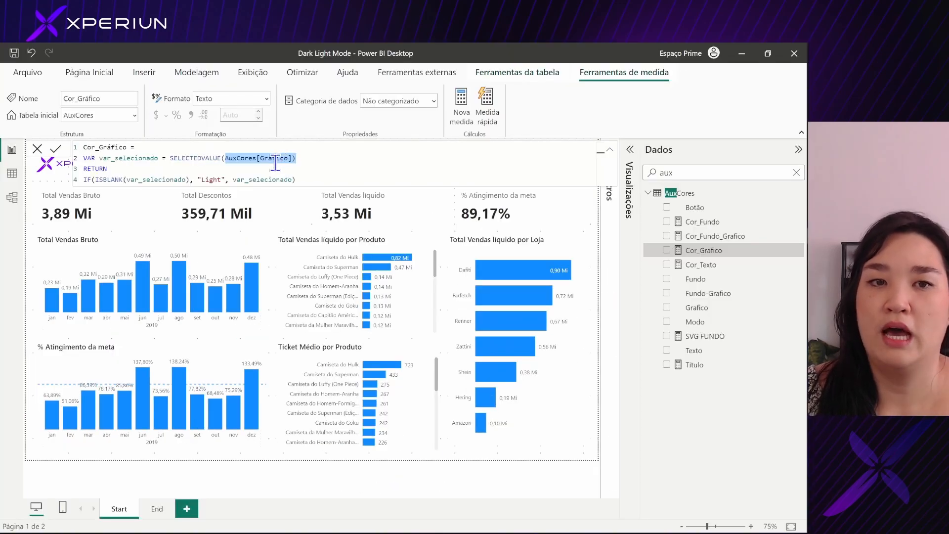
Step: Open the Cor_Texto measure and examine its SWITCH expression with the Light and Dark hex colours alongside the commented-out variable version
left_click(708, 265)
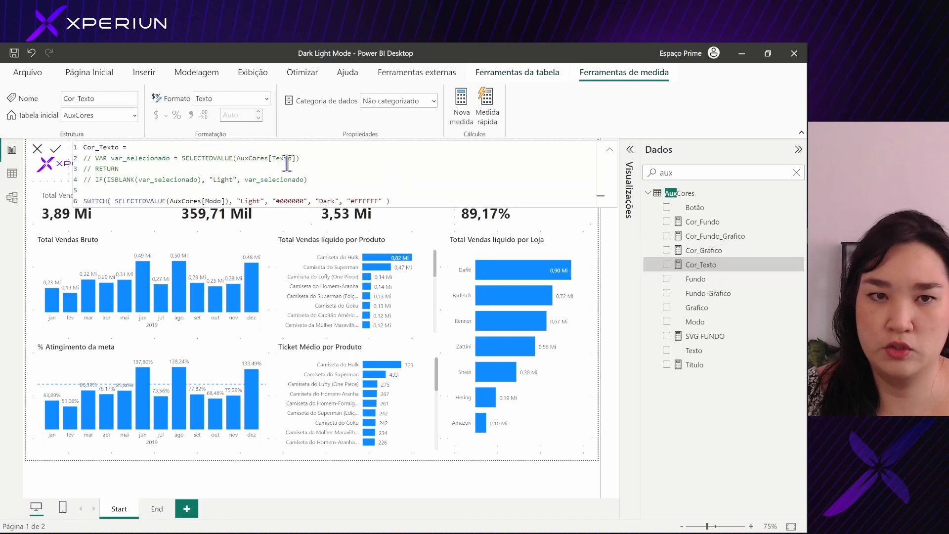
left_click(725, 281)
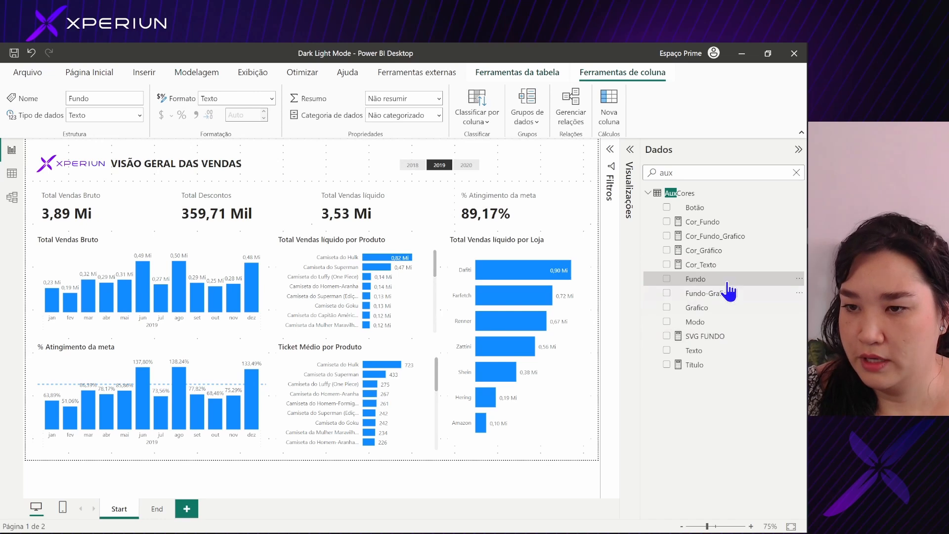
left_click(697, 265)
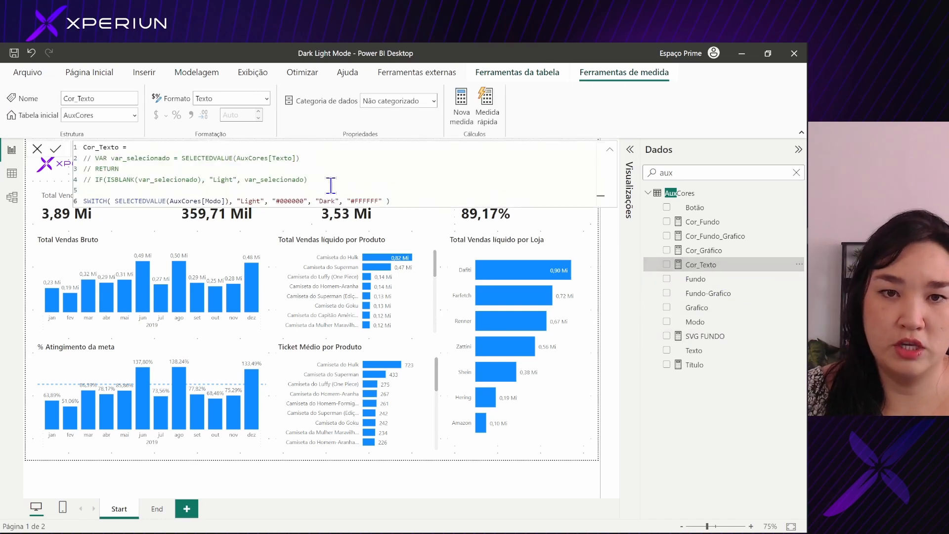
left_click(391, 201)
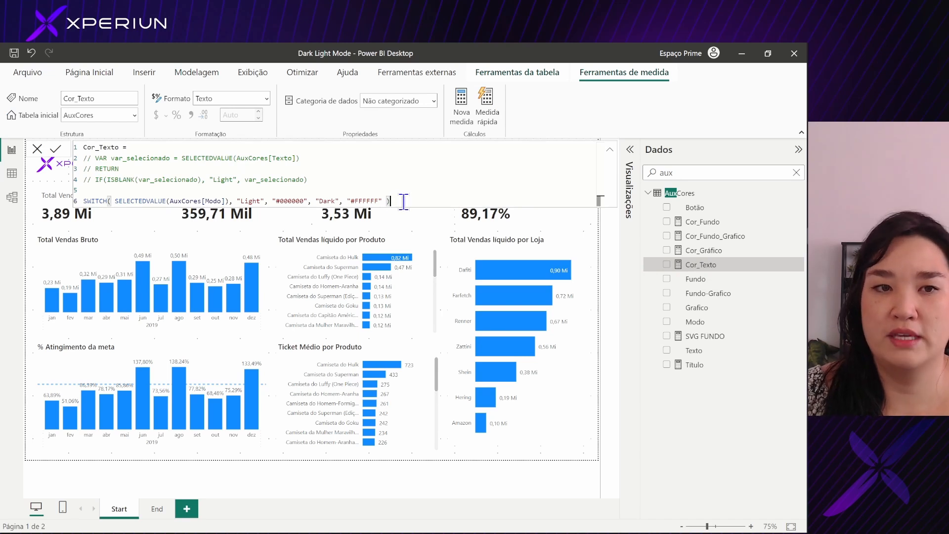
left_click_drag(404, 202, 80, 213)
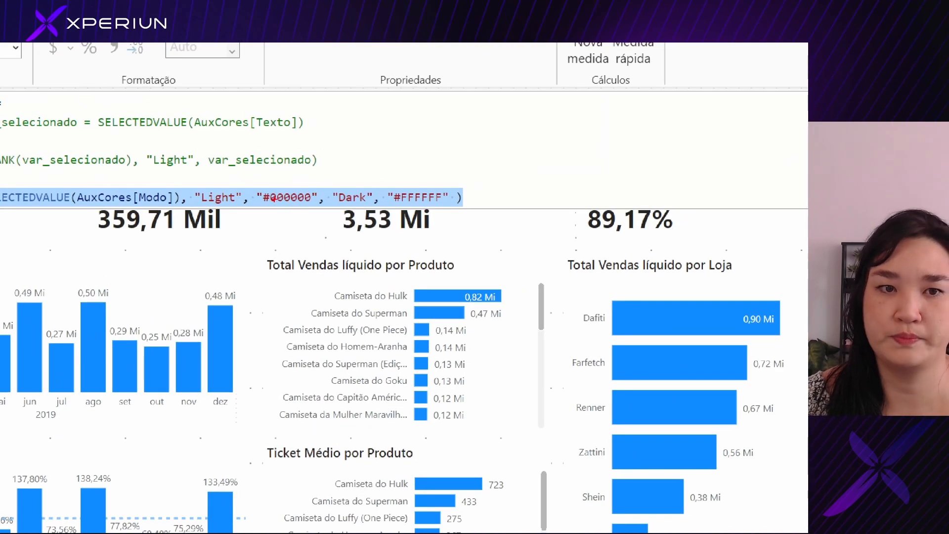
left_click_drag(278, 181, 322, 150)
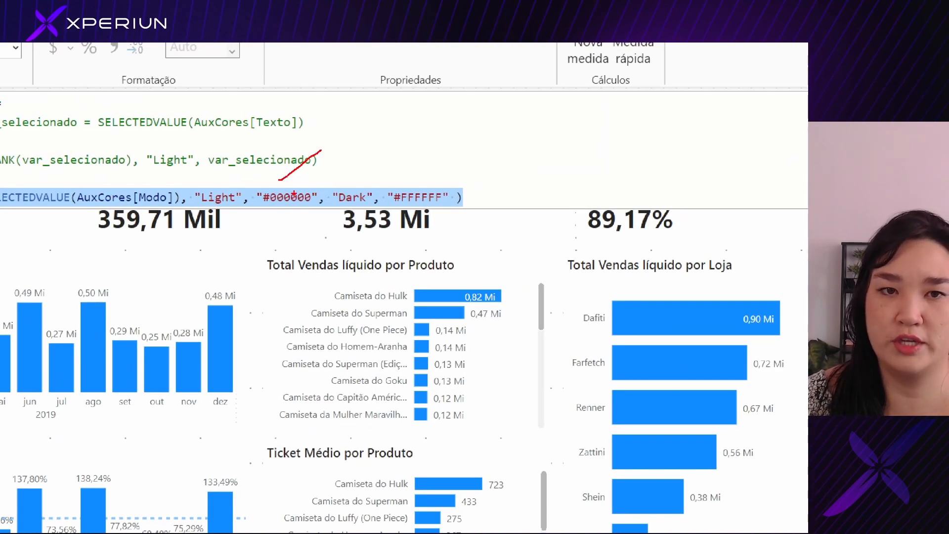
left_click_drag(279, 179, 294, 187)
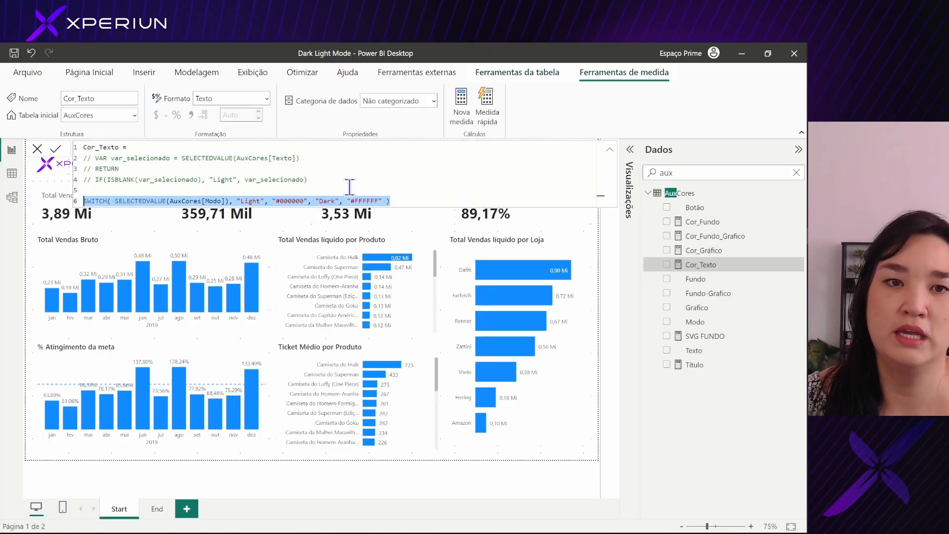
mouse_move(322, 159)
left_mouse_down()
mouse_move(0, 149)
mouse_move(0, 131)
left_mouse_up()
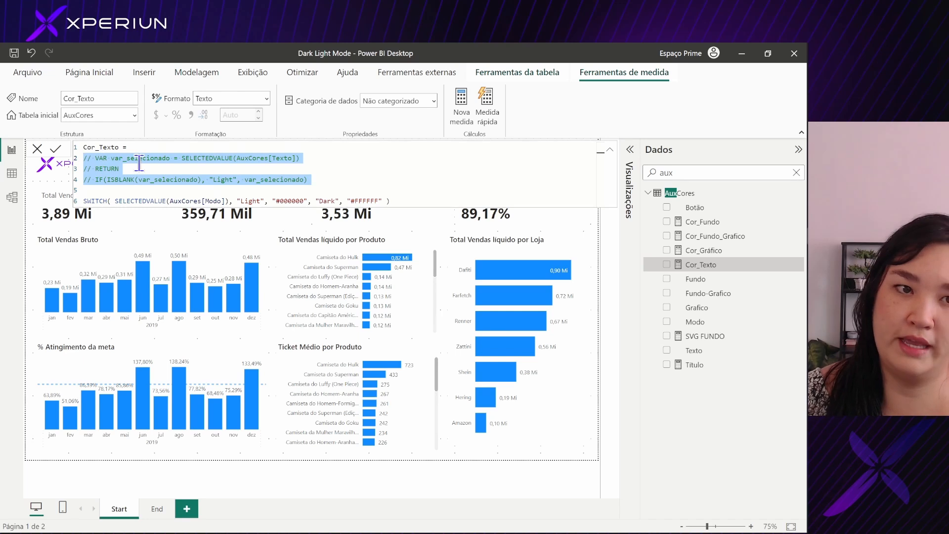
key("ctrl+1")
left_click(181, 200)
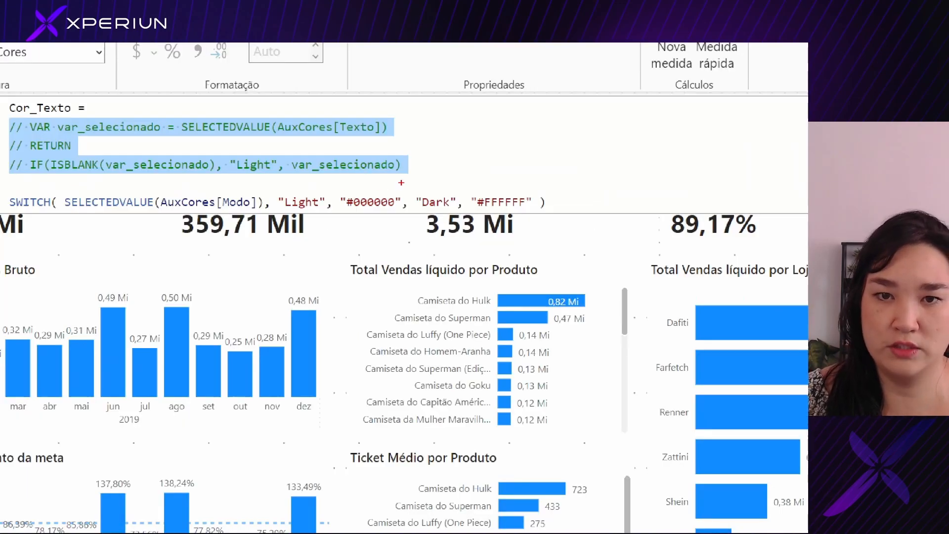
Step: Compare the SWITCH expression in Cor_Texto, which reads AuxCores[Modo], with the Modo column in the AuxCores table data
mouse_move(402, 183)
left_mouse_down()
mouse_move(467, 151)
mouse_move(398, 194)
mouse_move(419, 184)
left_mouse_up()
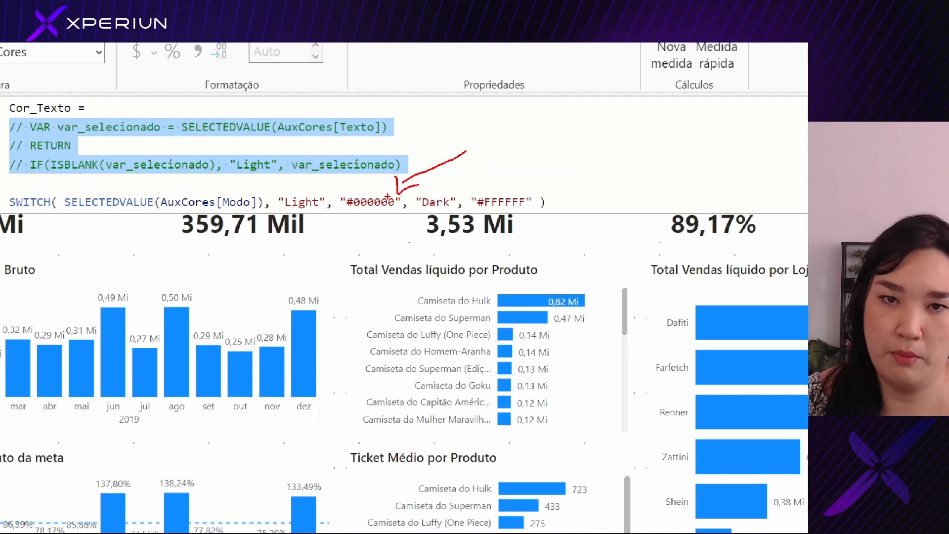
key("Escape")
left_click_drag(225, 201, 169, 201)
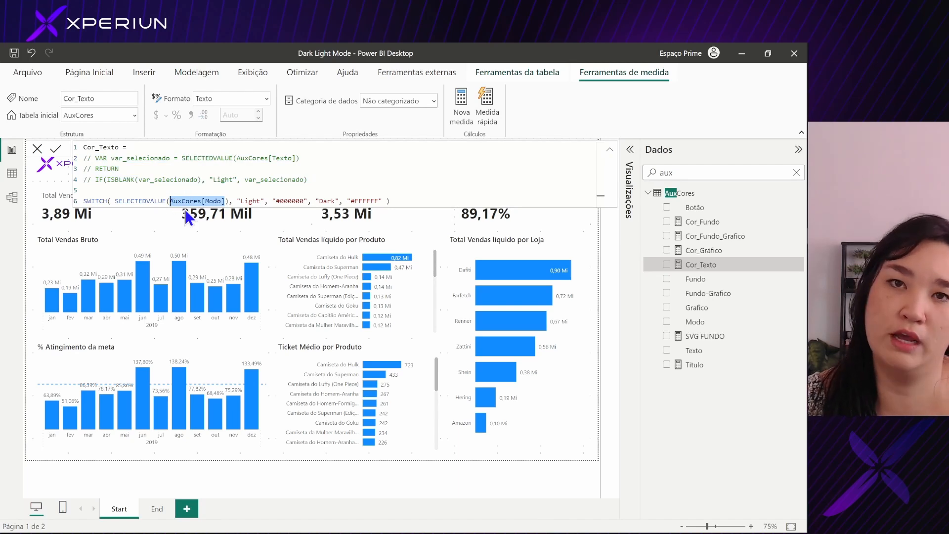
left_click(12, 174)
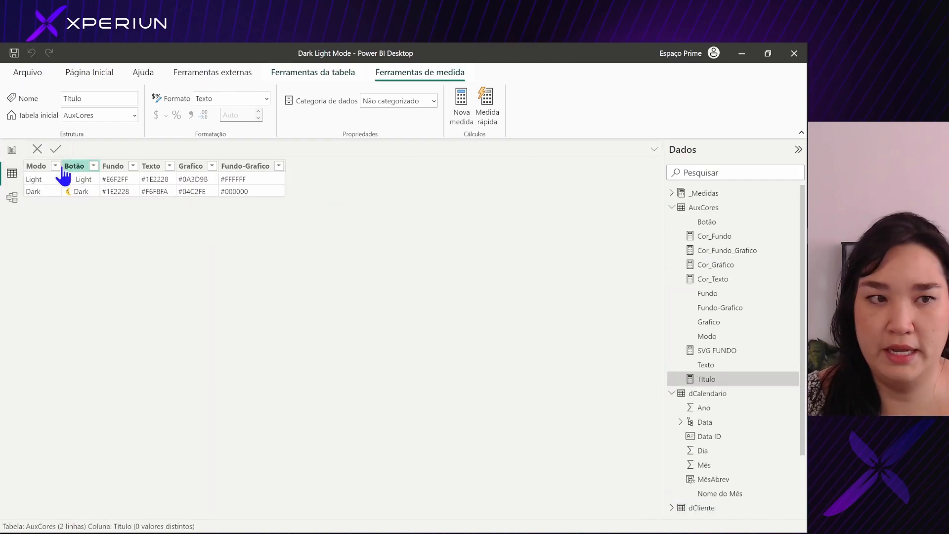
left_click(37, 167)
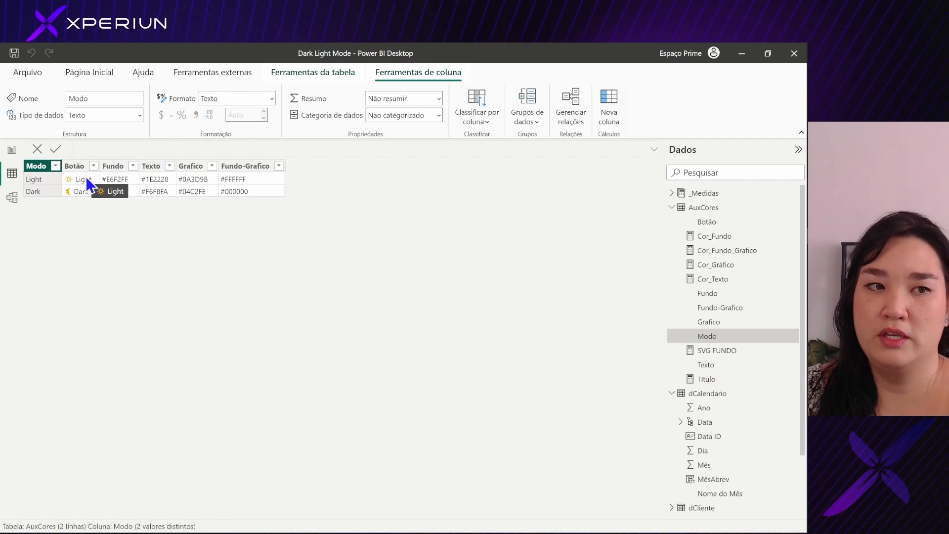
left_click(11, 153)
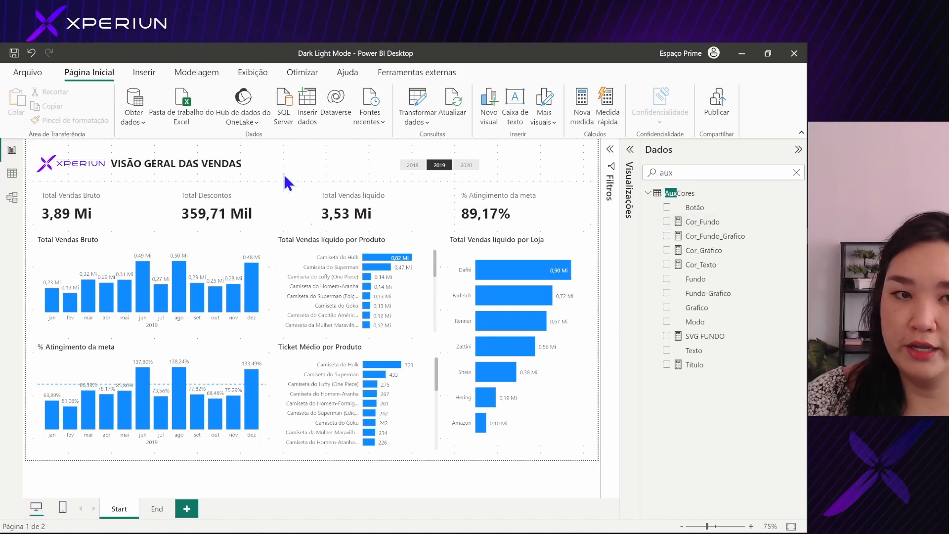
Step: Clear the field search and add the AuxCores Botão field as a slicer in the report header, beside the year slicer
left_click(126, 197)
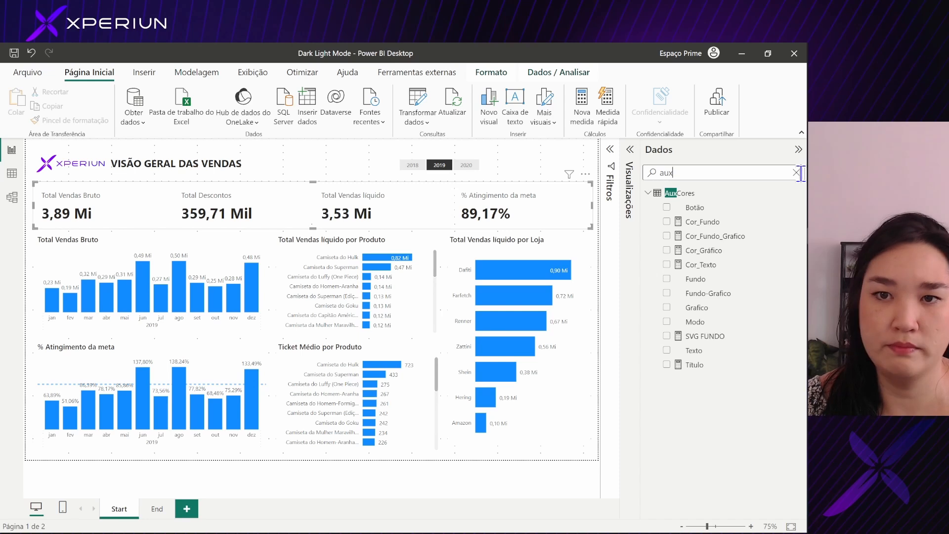
left_click(548, 161)
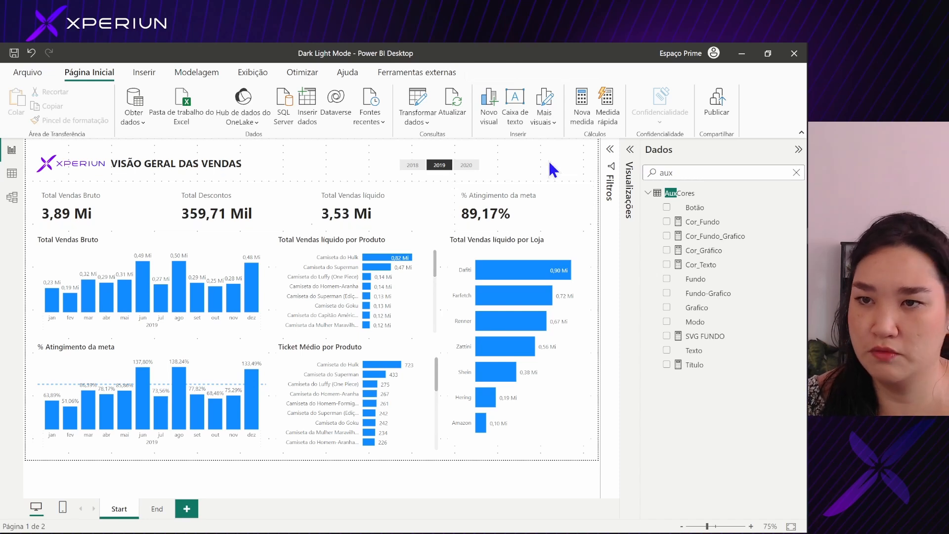
left_click(796, 173)
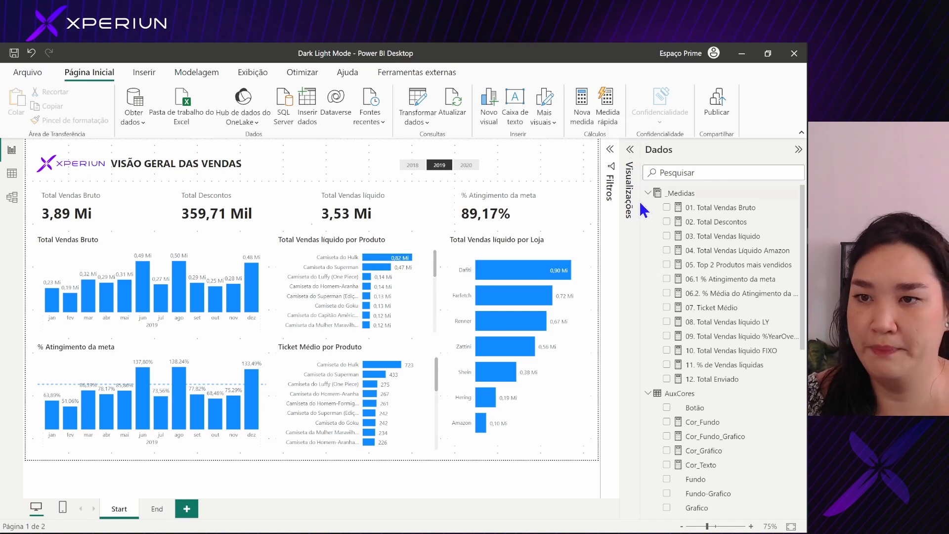
scroll(674, 364, "down", 5)
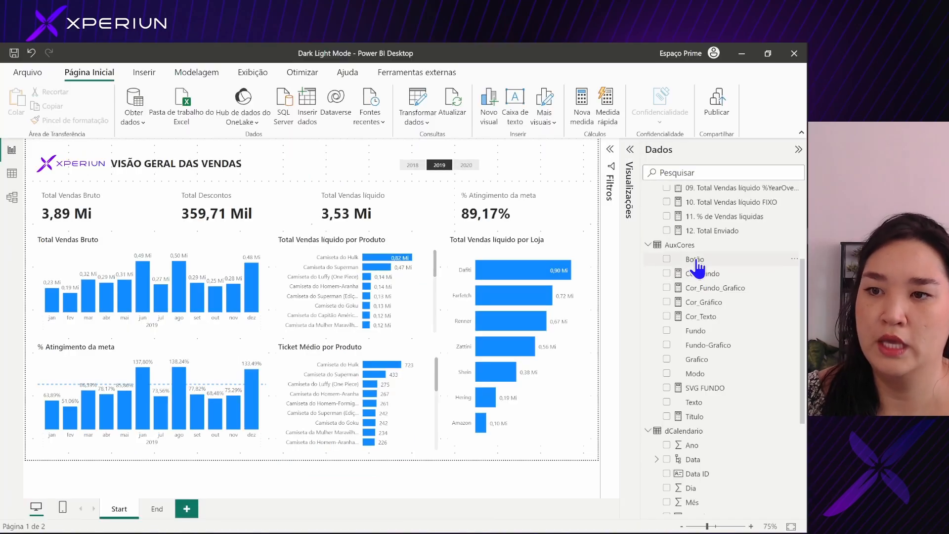
left_click_drag(707, 262, 553, 164)
Step: Set the style of the Botão slicer to Bloco in its slicer settings
left_click(631, 168)
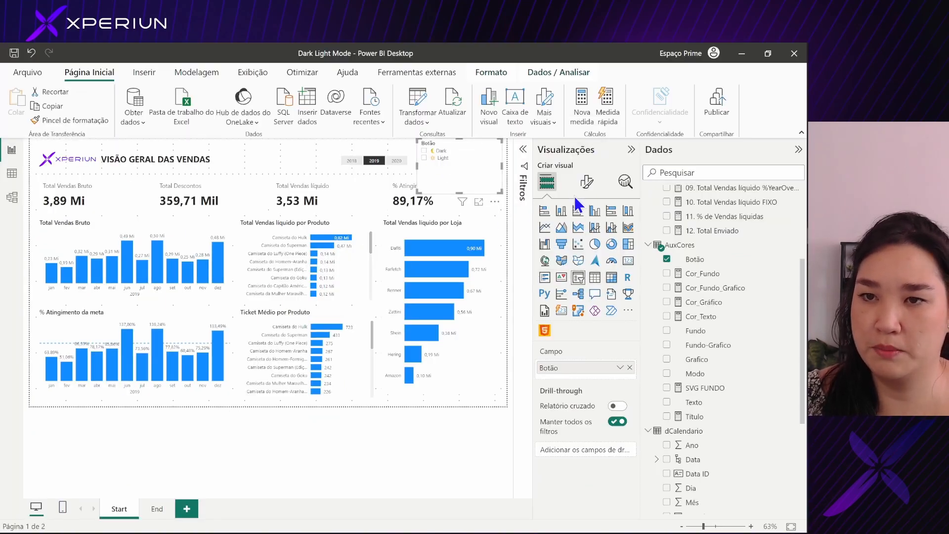
left_click(586, 183)
left_click(580, 263)
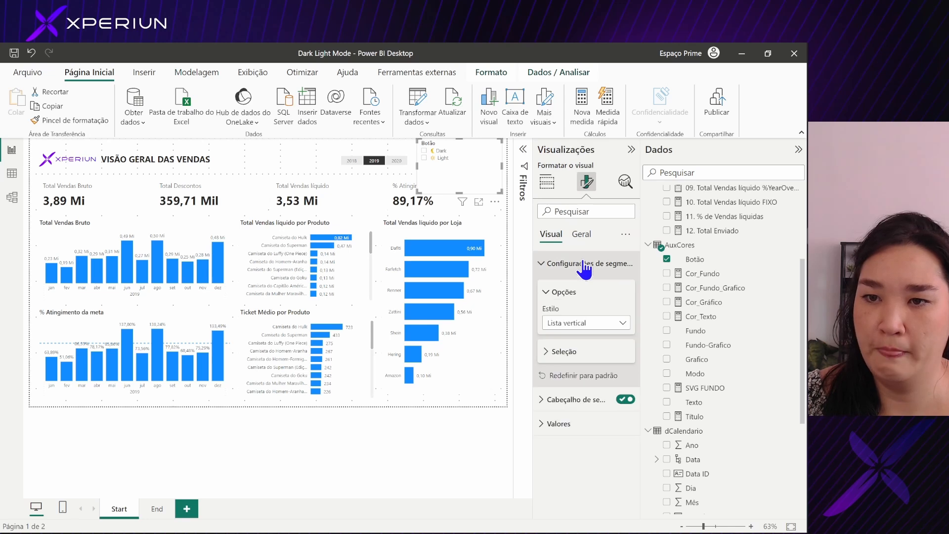
left_click(592, 326)
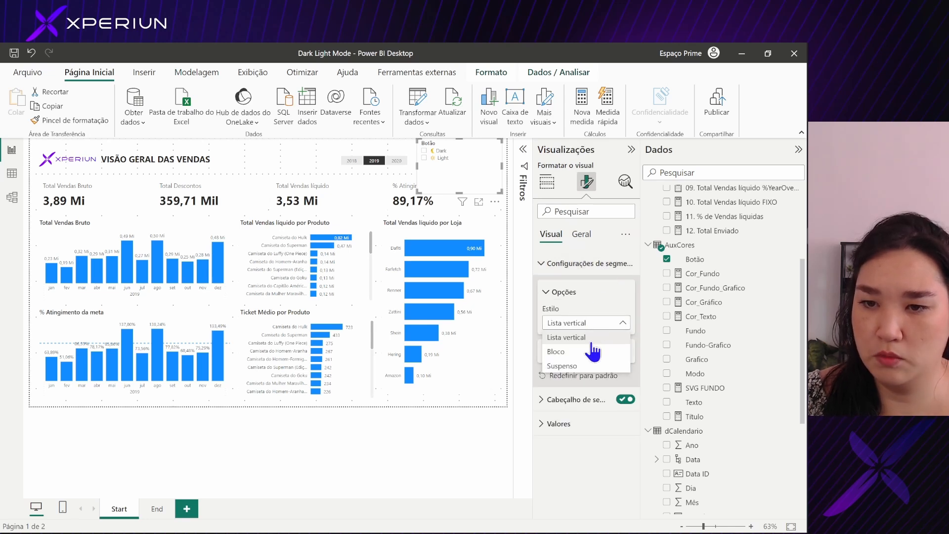
left_click(591, 348)
left_click(574, 340)
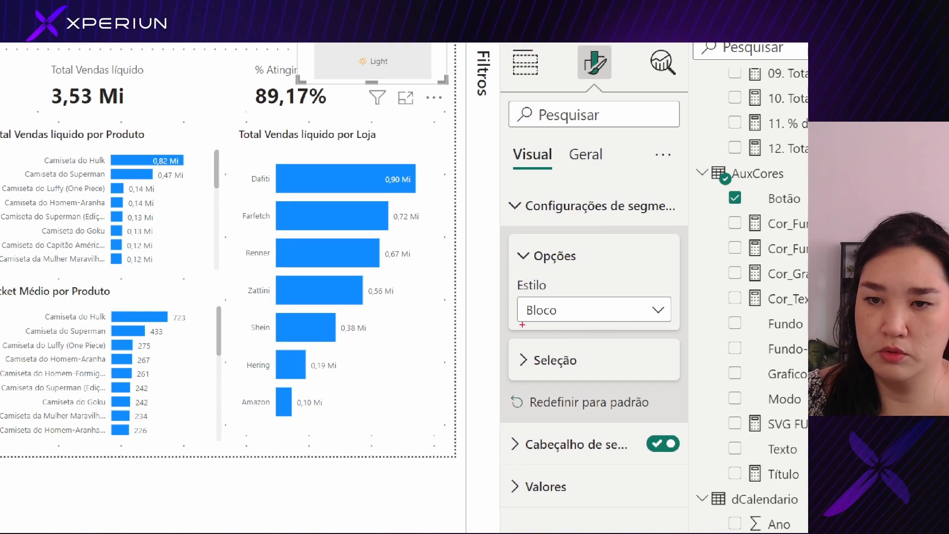
left_click_drag(517, 322, 515, 310)
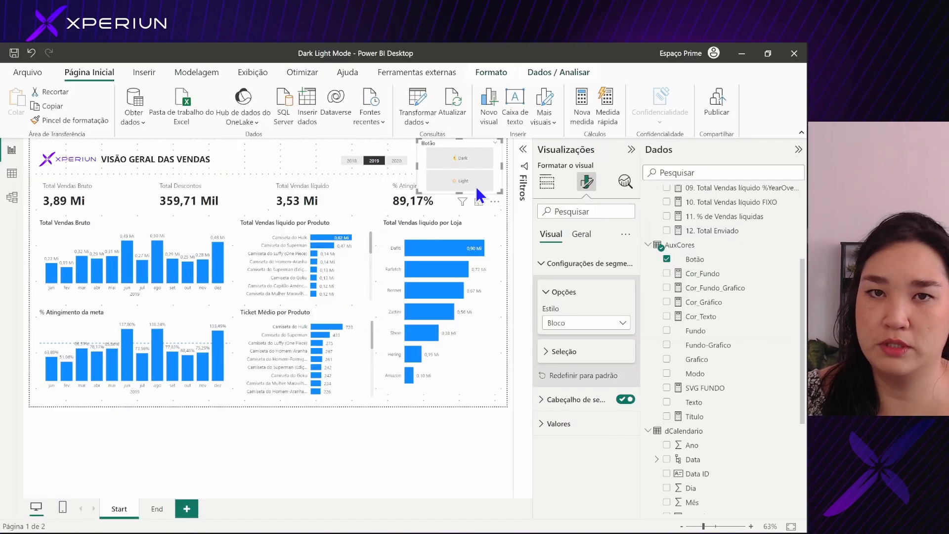
Step: Shrink the Botão slicer to a single row with Dark and Light side by side, in line with the year slicer
left_click_drag(458, 142, 459, 156)
left_click_drag(460, 192, 469, 167)
left_click(368, 162)
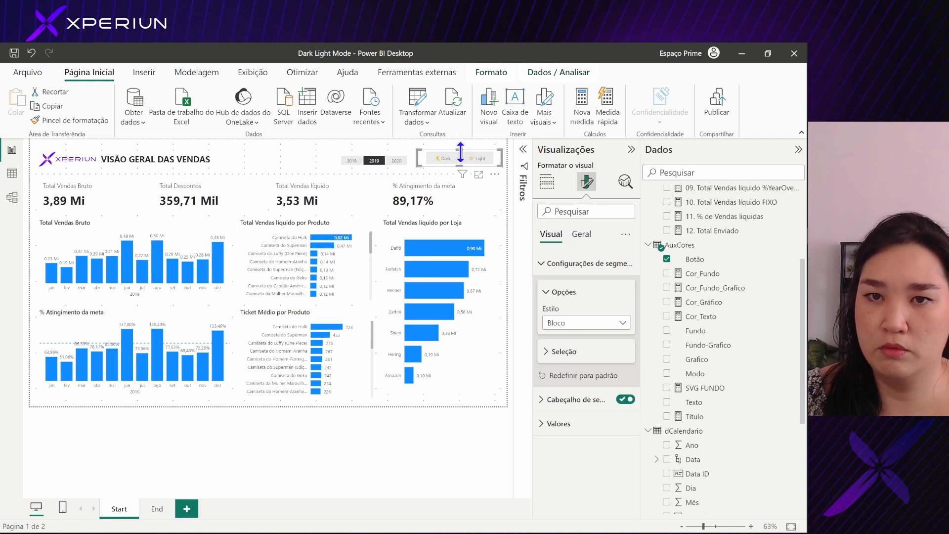
left_click_drag(460, 152, 461, 153)
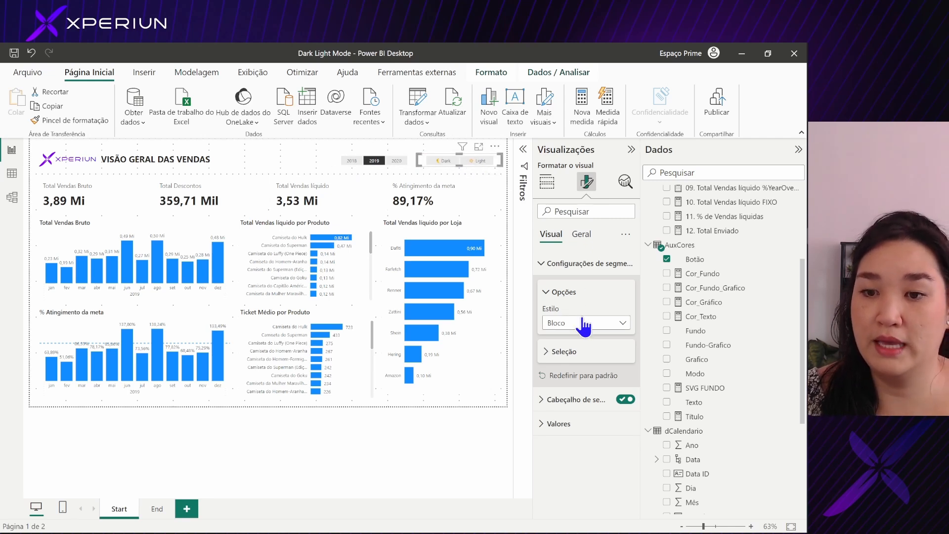
Step: Turn on Seleção única for the Botão slicer and test it by choosing Light and returning to Dark
left_click(588, 363)
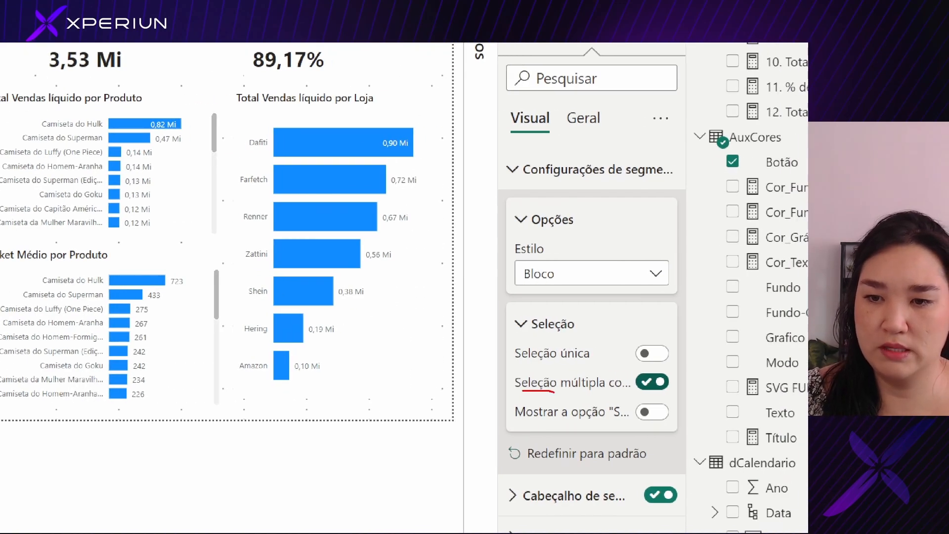
left_click_drag(498, 361, 585, 357)
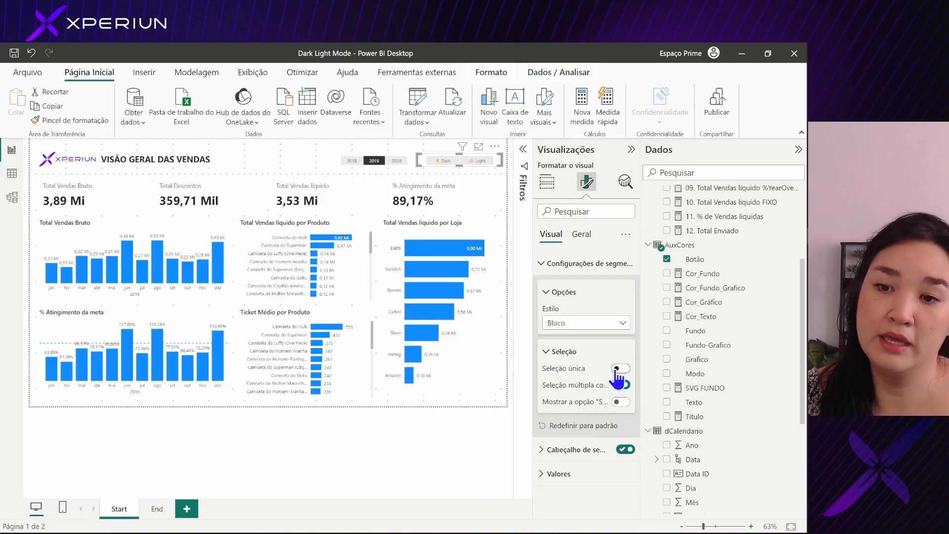
left_click(652, 353)
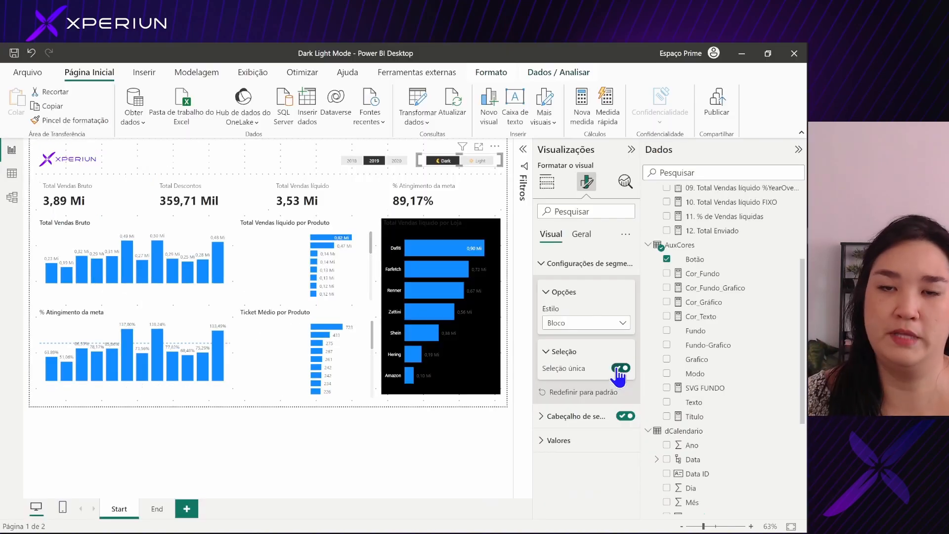
left_click(478, 162)
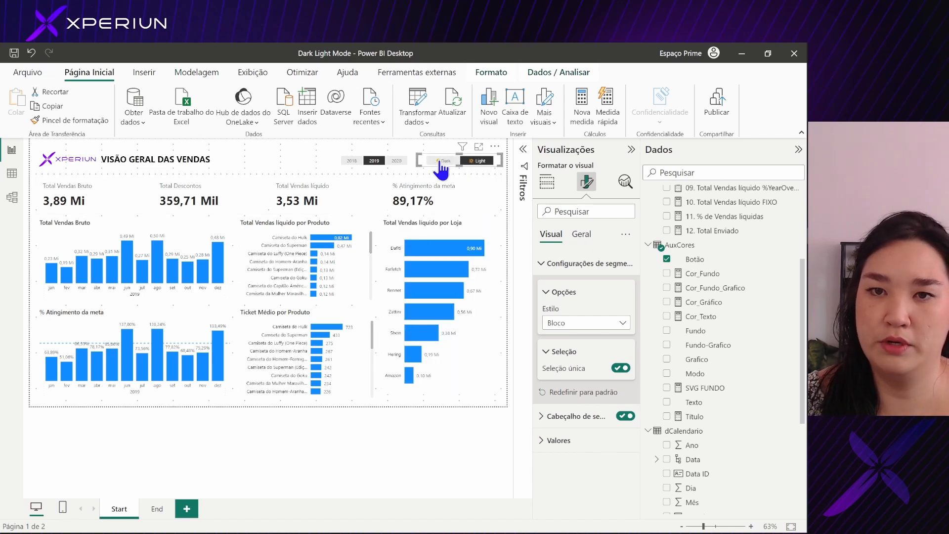
left_click(444, 162)
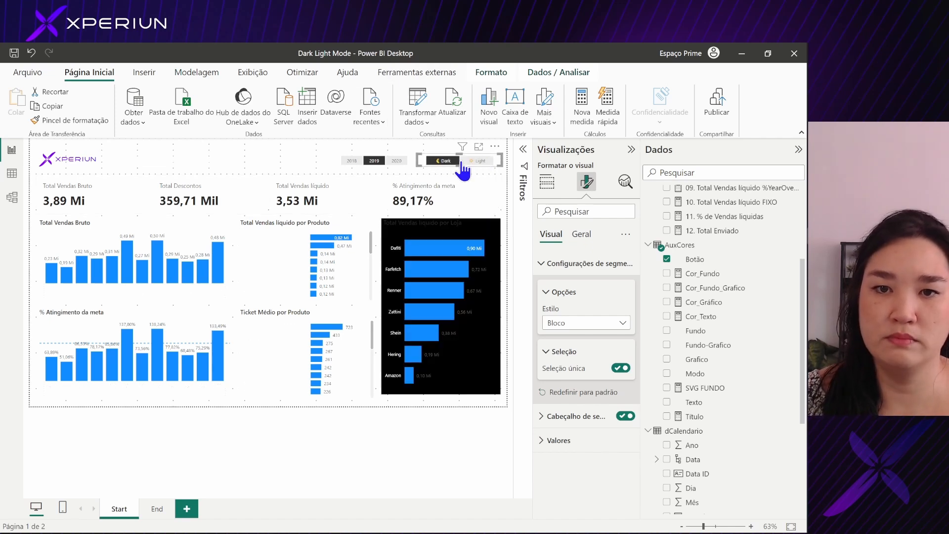
Step: Copy the formatting of the Total Vendas líquido por Produto chart onto the Total Vendas líquido por Loja chart
left_click(466, 233)
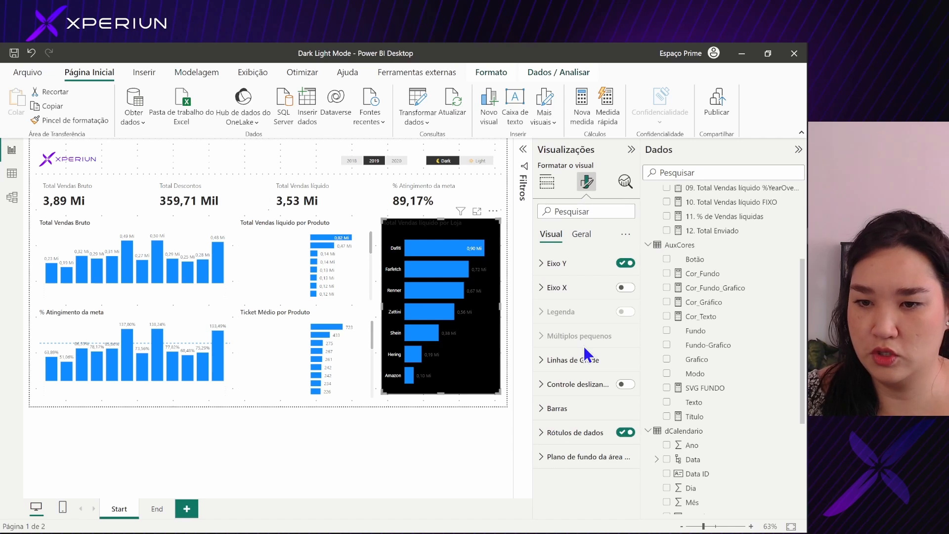
left_click(262, 254)
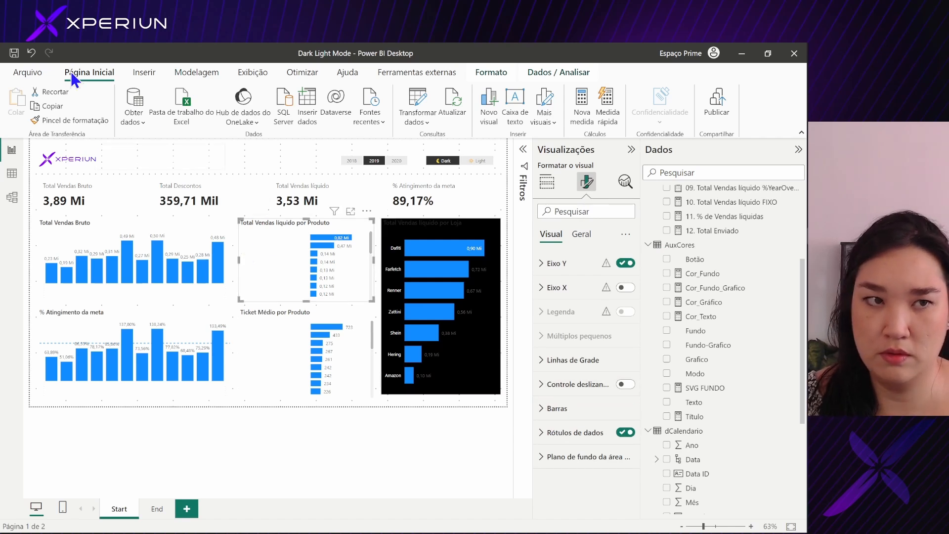
left_click(56, 116)
left_click(429, 239)
Step: Clear the conditional Y-axis label colour on both product charts and on the Total Vendas líquido por Loja chart
left_click(267, 252)
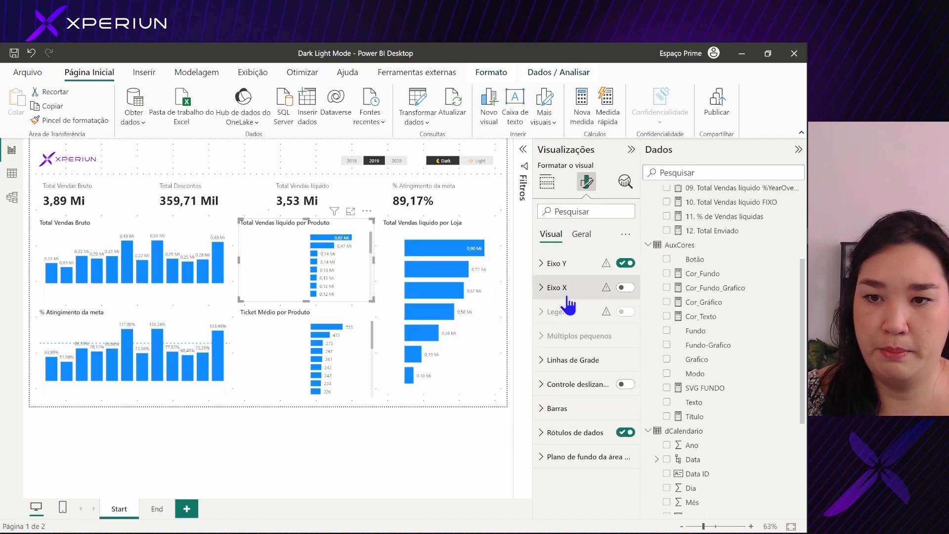
left_click(578, 264)
left_click(568, 371)
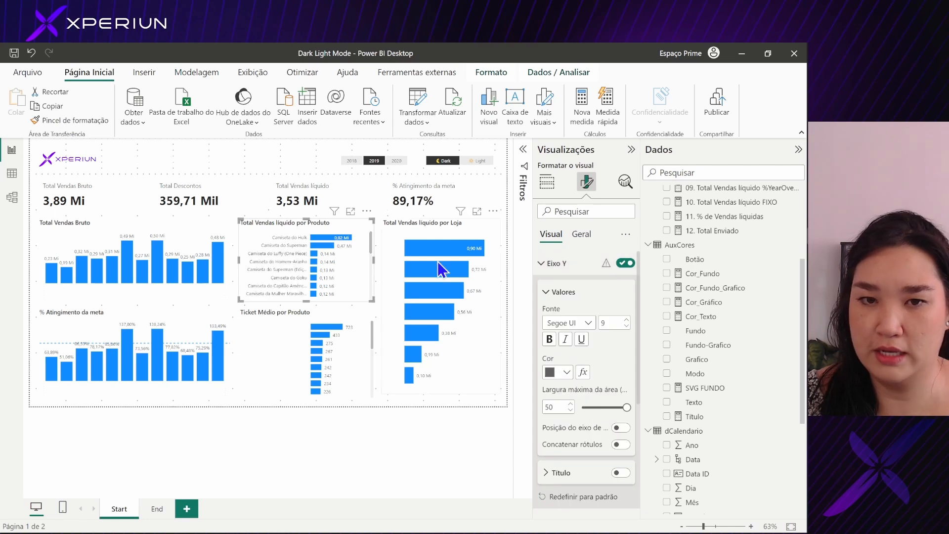
left_click(437, 261)
left_click(568, 372)
left_click(306, 330)
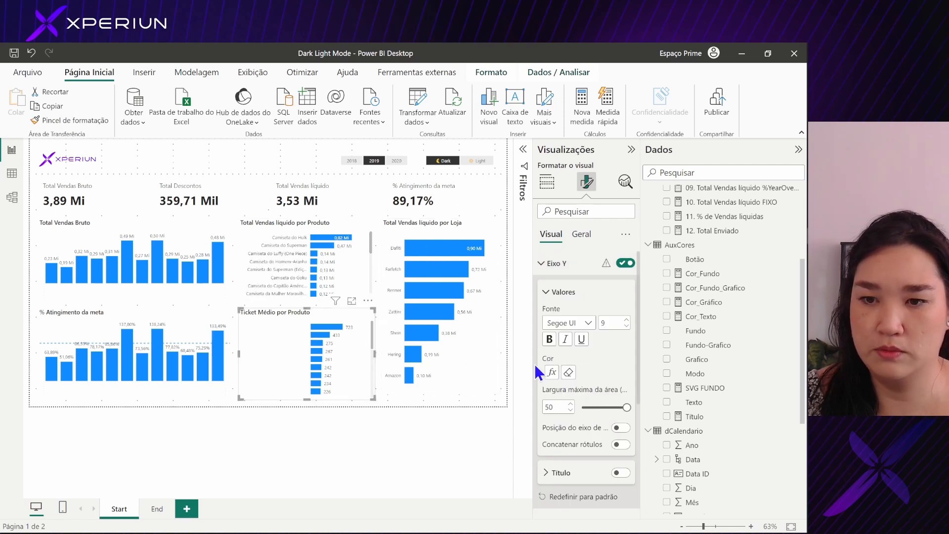
left_click(568, 372)
left_click(631, 149)
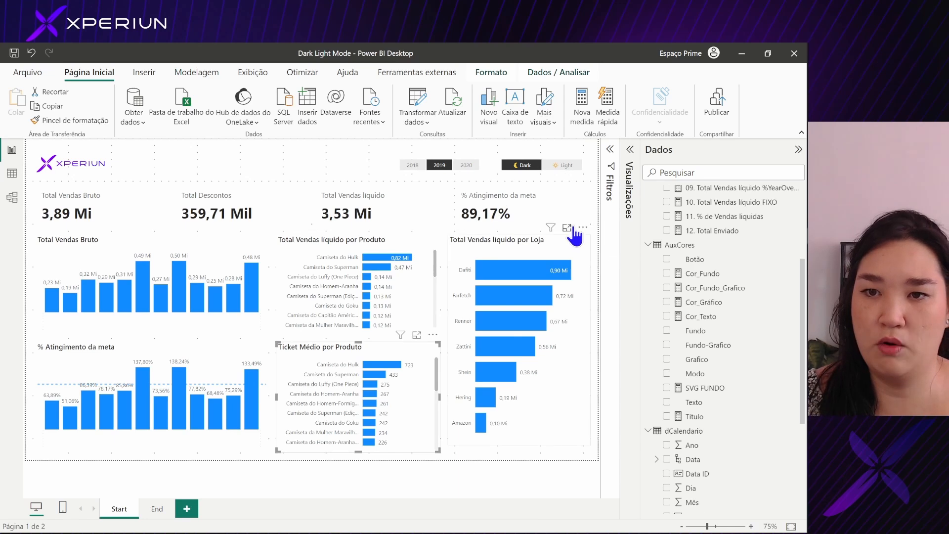
Step: Set the fill colour of all the KPI cards to a light blue theme shade
left_click(568, 228)
left_click(78, 163)
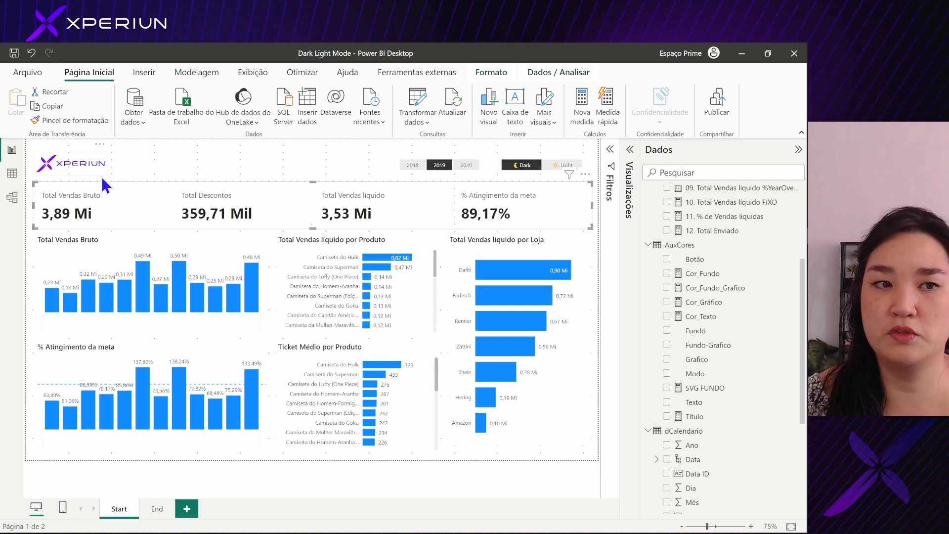
left_click(629, 149)
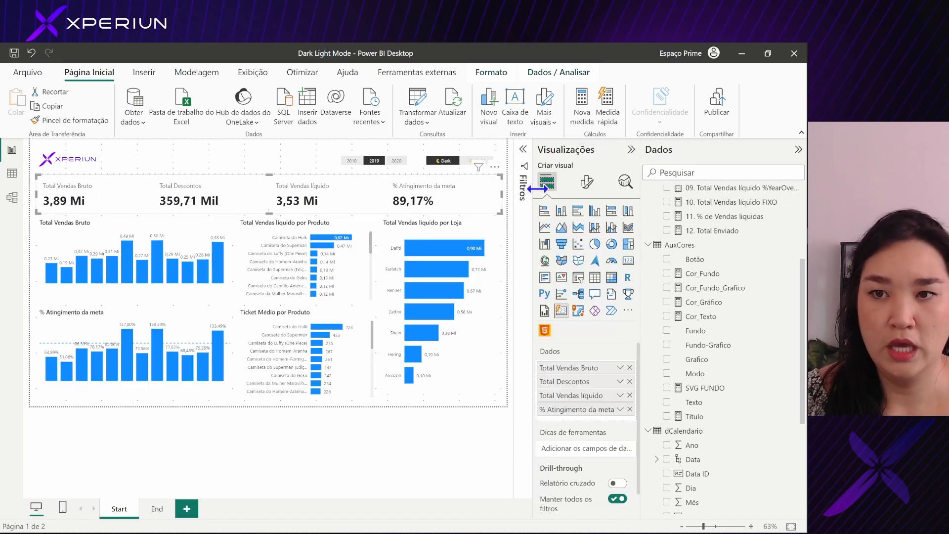
left_click(586, 183)
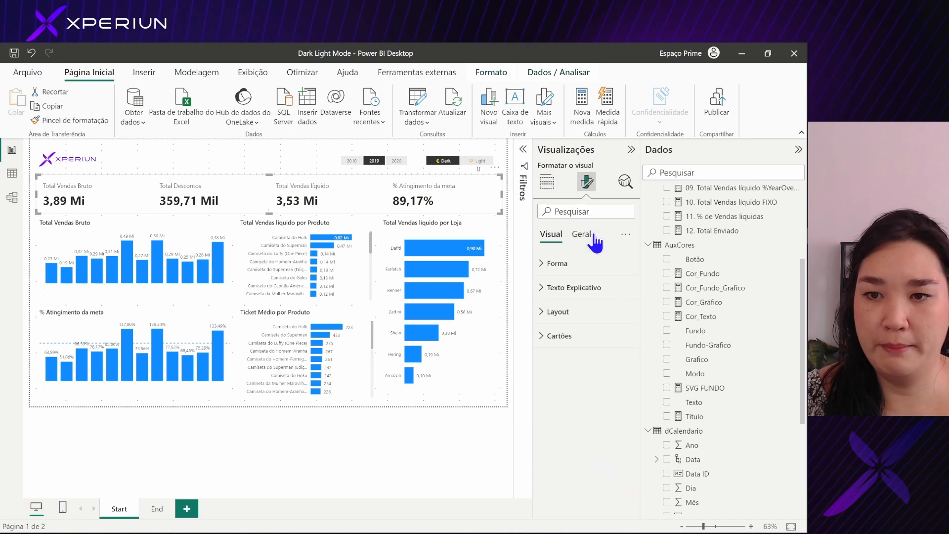
left_click(593, 321)
left_click(593, 316)
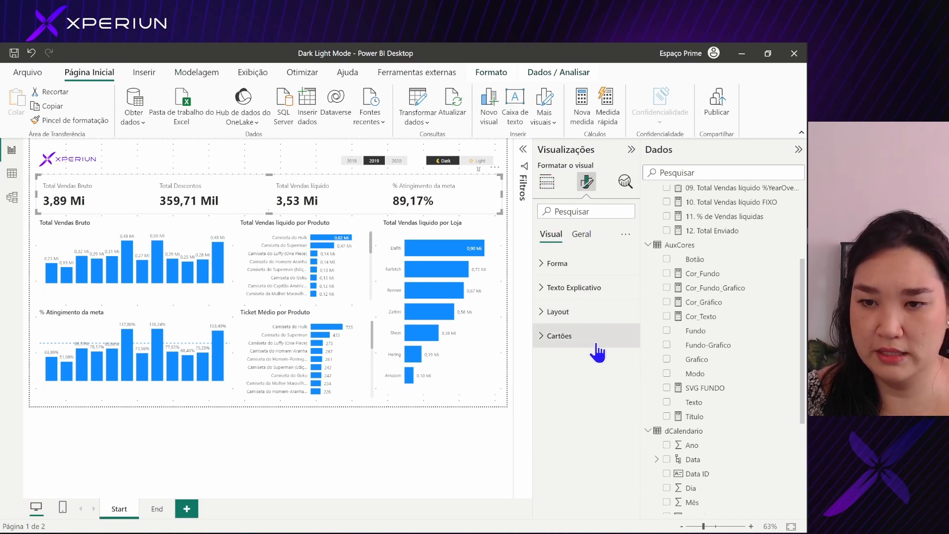
left_click(598, 341)
scroll(597, 343, "down", 3)
scroll(598, 309, "down", 2)
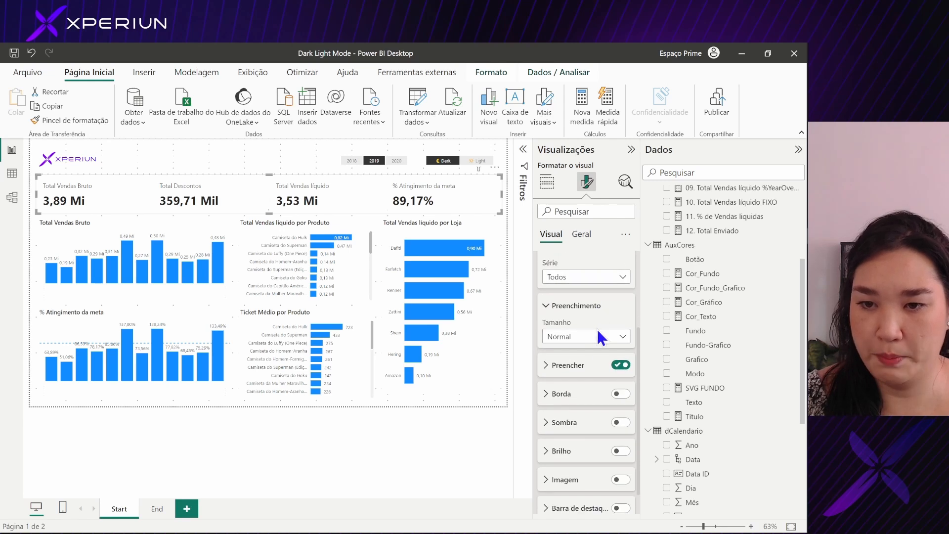
left_click(590, 370)
scroll(591, 376, "down", 1)
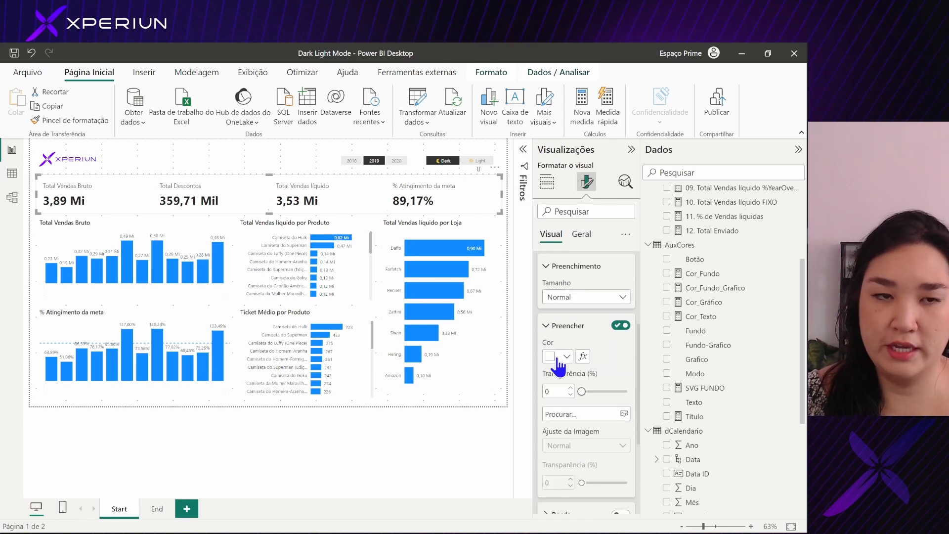
left_click(559, 356)
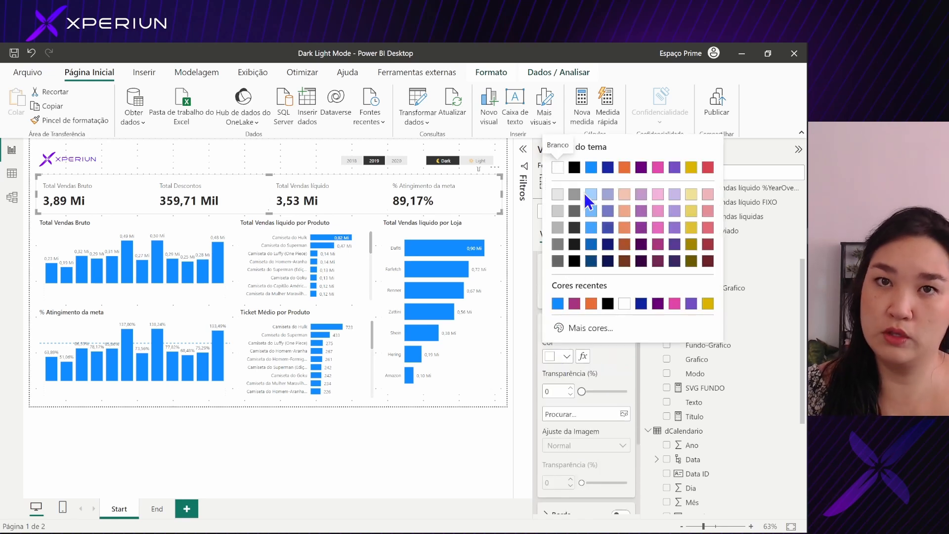
left_click(591, 211)
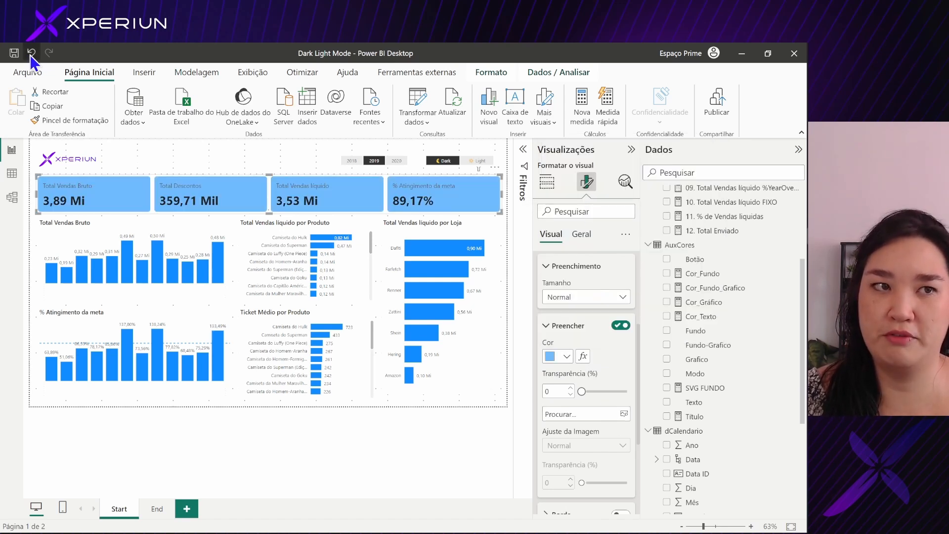
Step: Undo the light blue card fill and base the KPI cards' fill colour on the field value of Cor_Fundo_Grafico
key("ctrl+z")
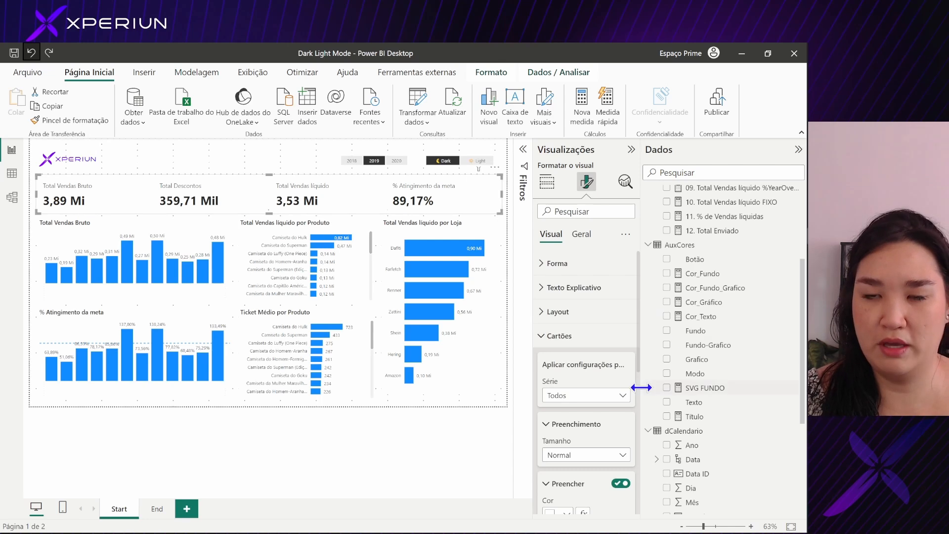
scroll(639, 386, "down", 3)
scroll(639, 386, "down", 2)
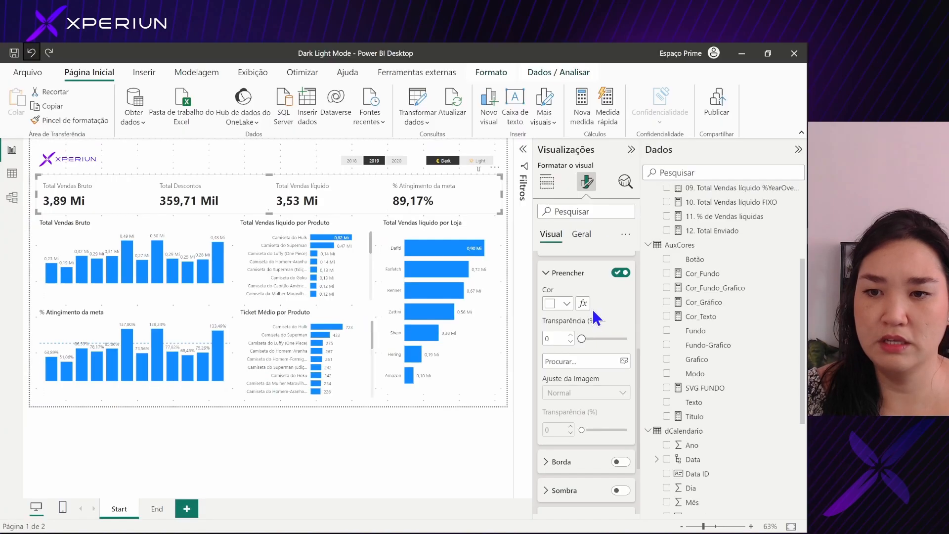
left_click(580, 305)
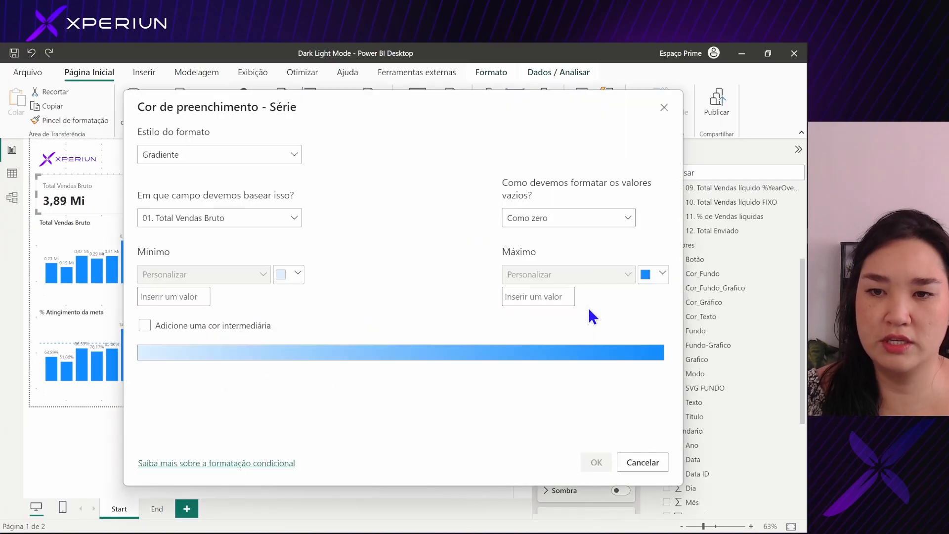
left_click(226, 160)
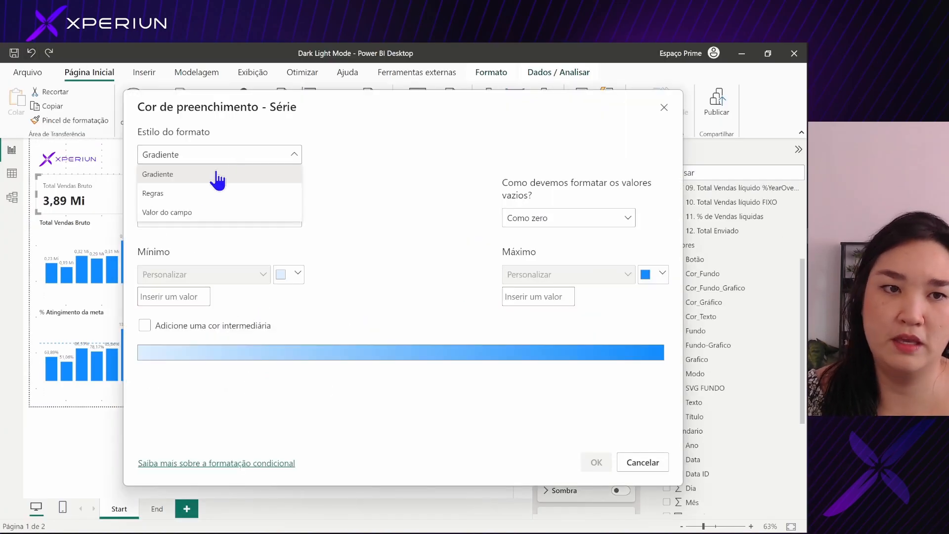
left_click(217, 215)
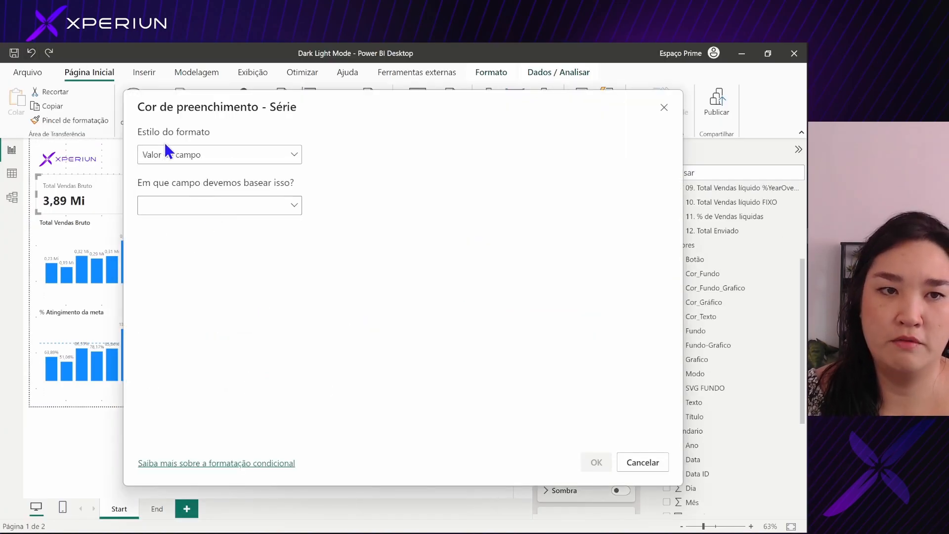
left_click(198, 207)
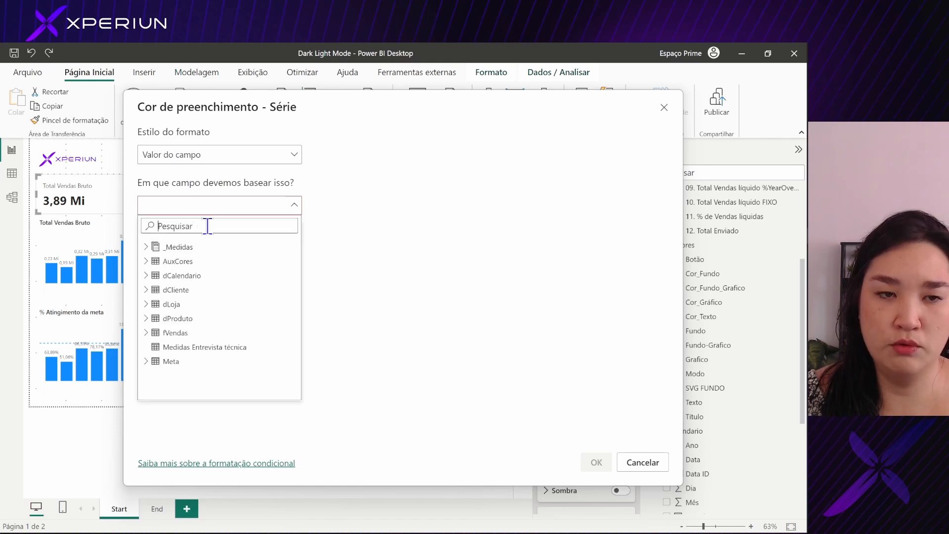
type("f")
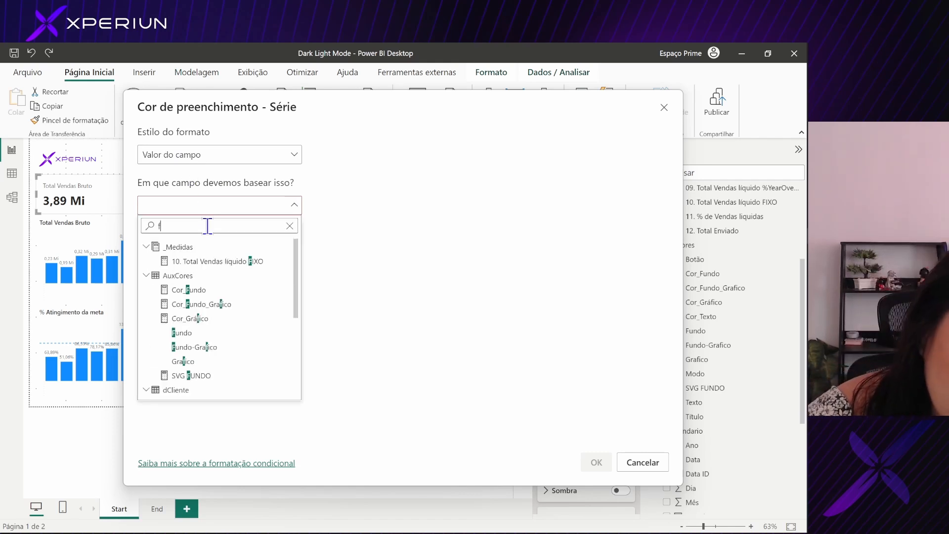
type("un")
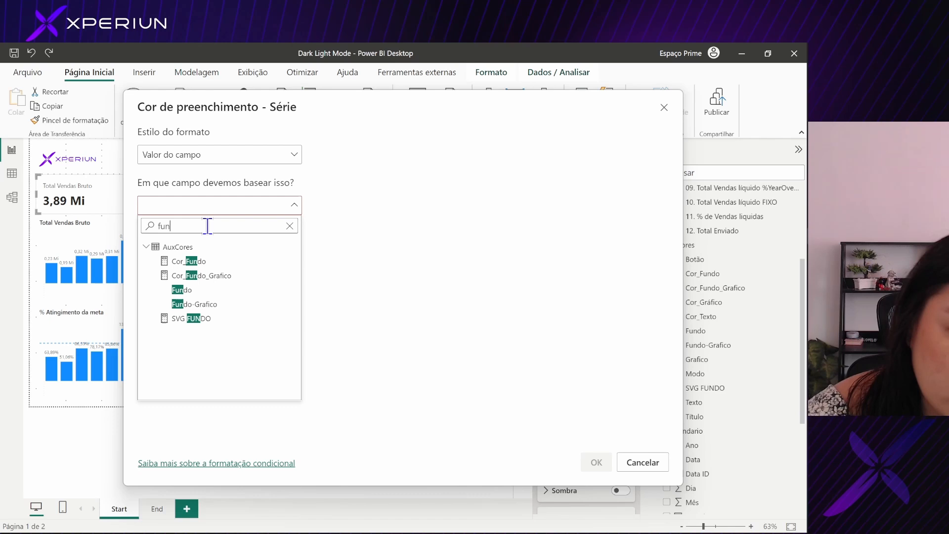
left_click(232, 277)
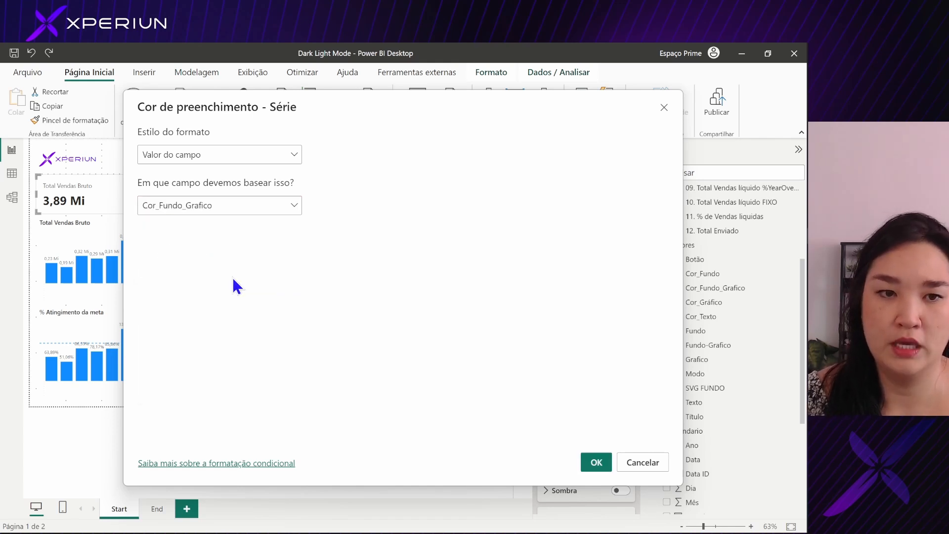
left_click(596, 461)
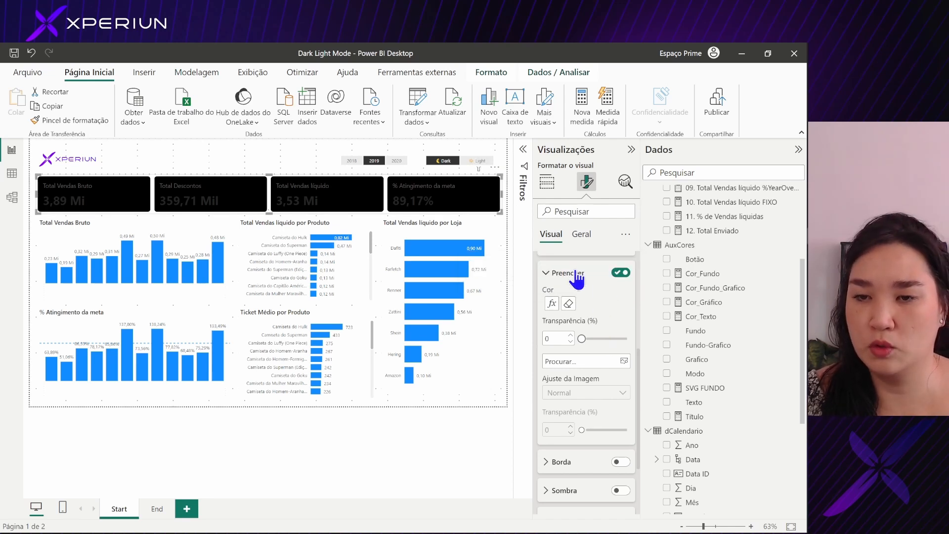
Step: Try the orange theme colour on the KPI card values and undo that change
left_click(568, 274)
scroll(596, 386, "up", 5)
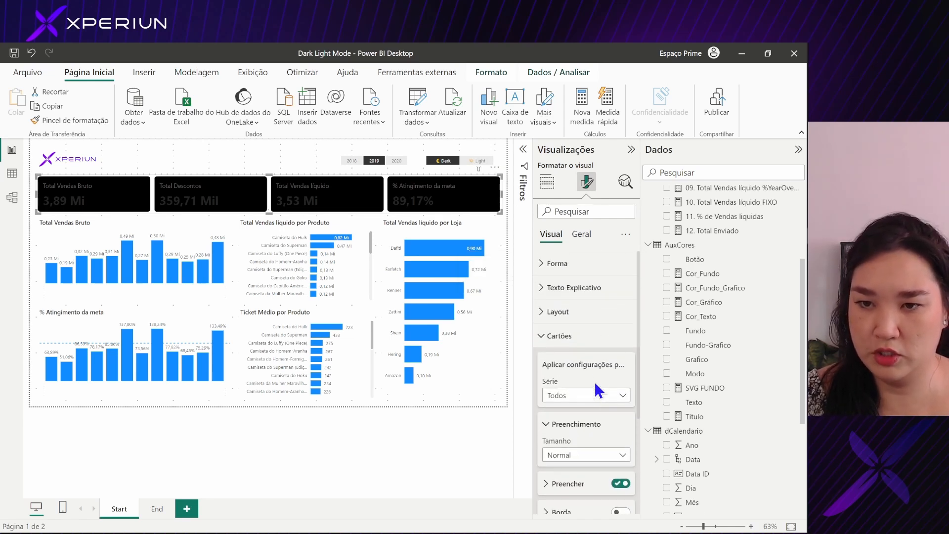
left_click(592, 291)
scroll(592, 296, "down", 1)
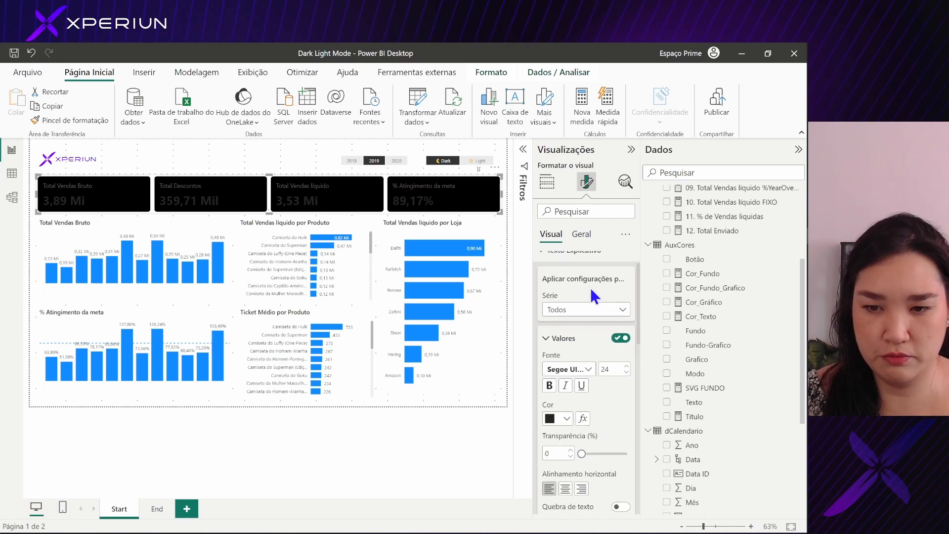
left_click(566, 416)
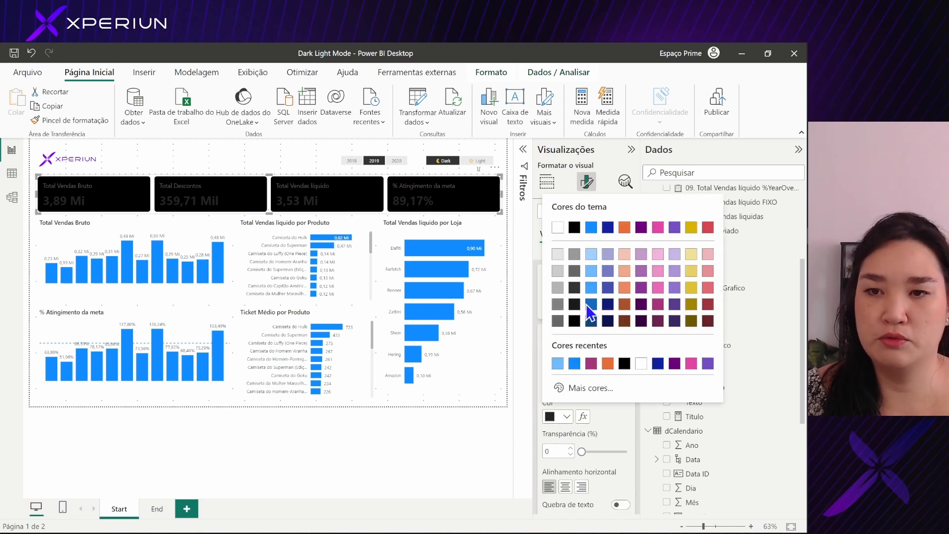
left_click(624, 227)
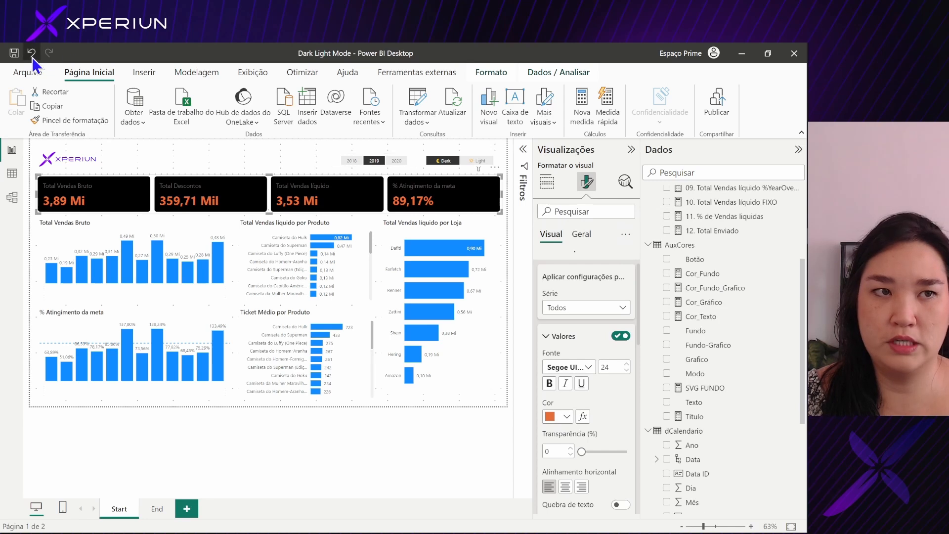
left_click(32, 56)
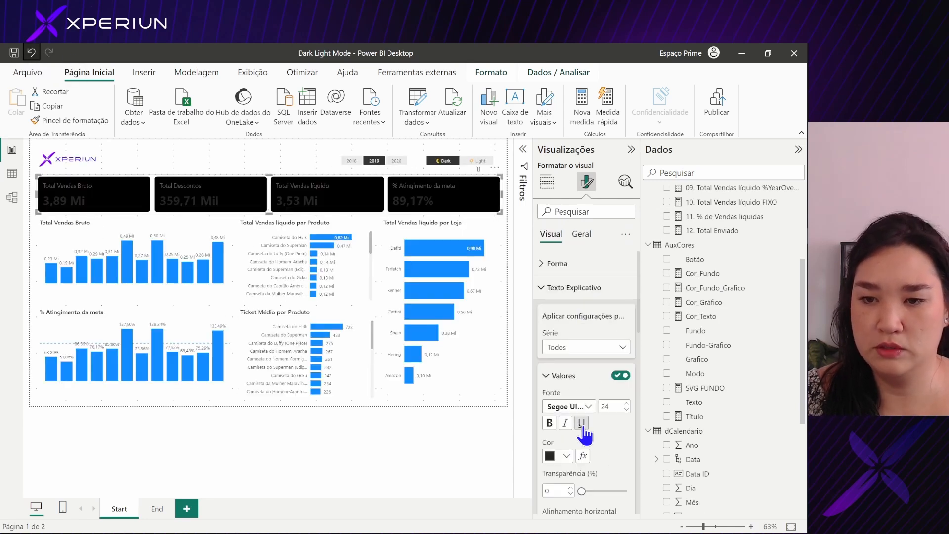
Step: Base the font colour of the KPI card values on the field value of Cor_Texto
scroll(586, 430, "down", 2)
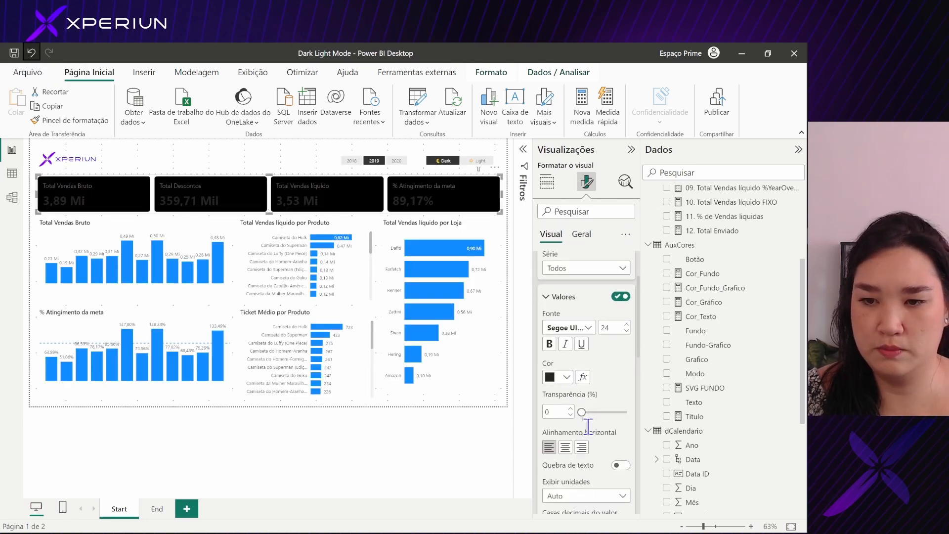
left_click(584, 377)
left_click(205, 155)
left_click(187, 209)
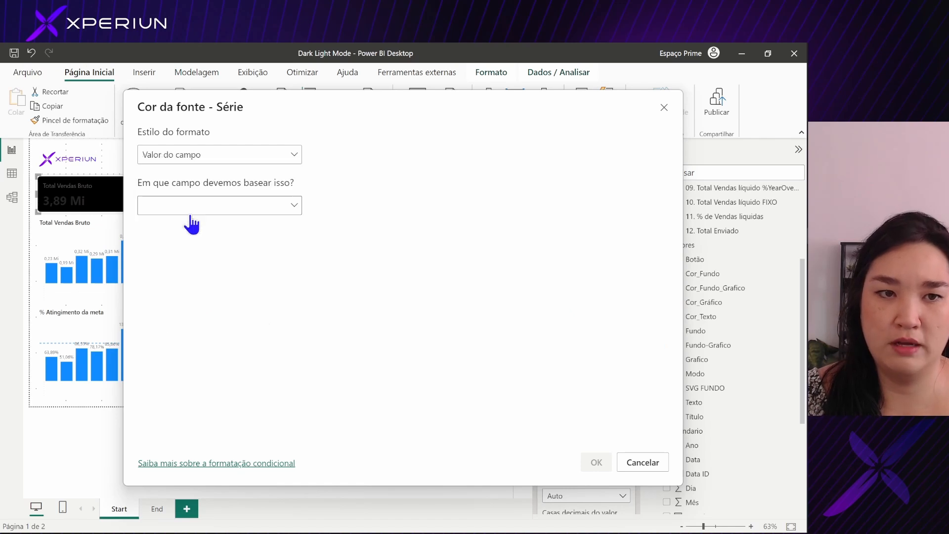
left_click(201, 206)
type("tex")
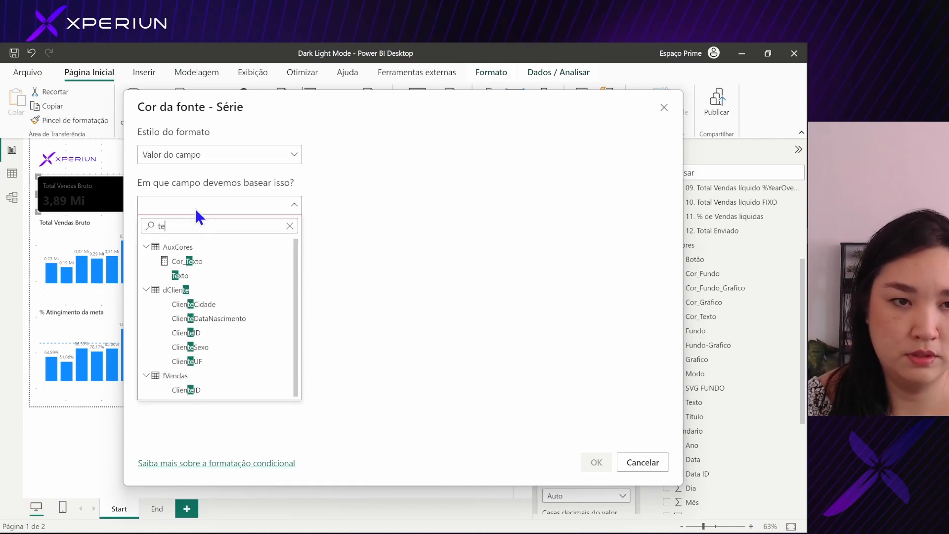
left_click(207, 262)
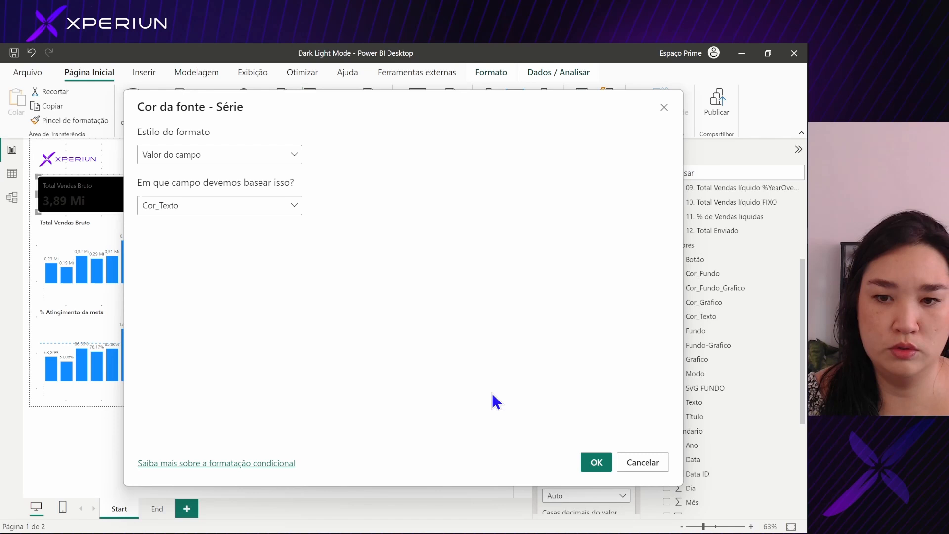
left_click(597, 462)
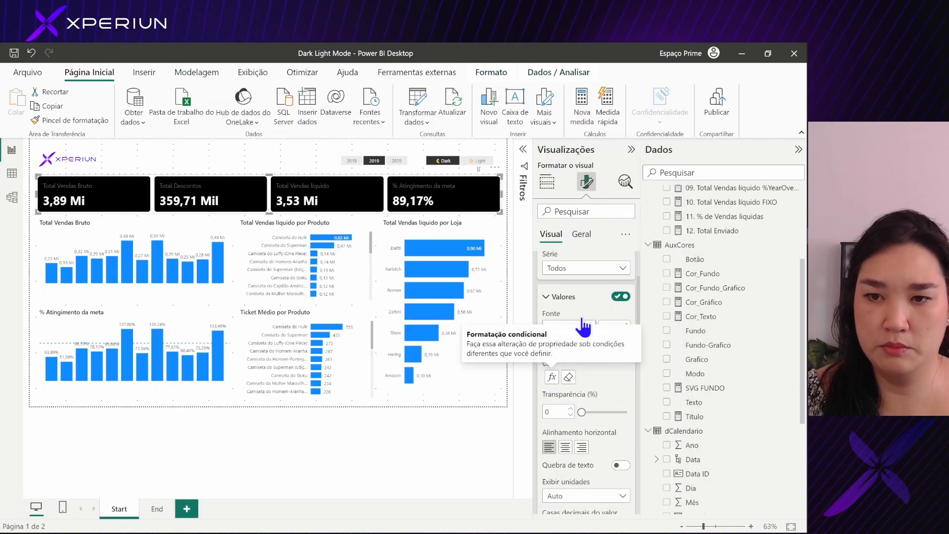
Step: Base the font colour of the KPI card labels on the field value of Cor_Texto
left_click(573, 297)
scroll(580, 311, "up", 2)
left_click(569, 288)
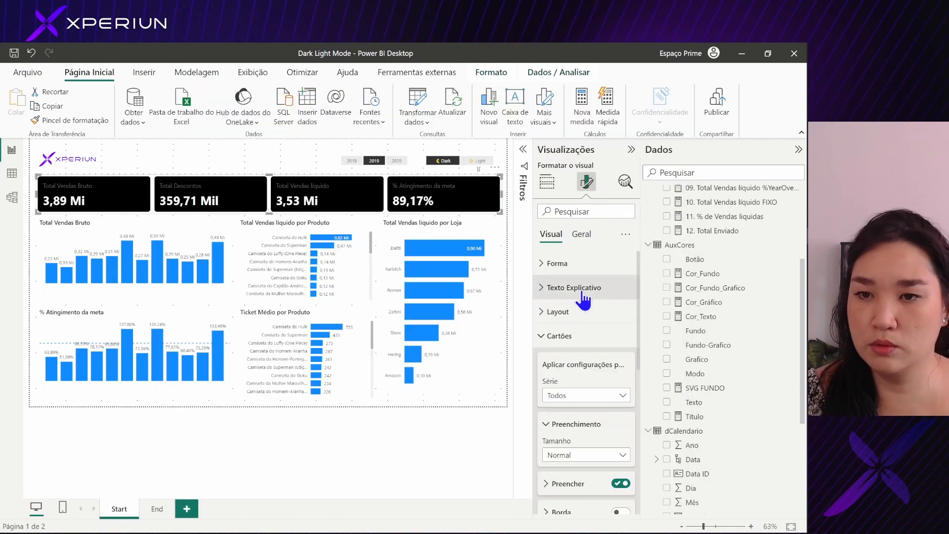
left_click(568, 289)
scroll(595, 394, "down", 1)
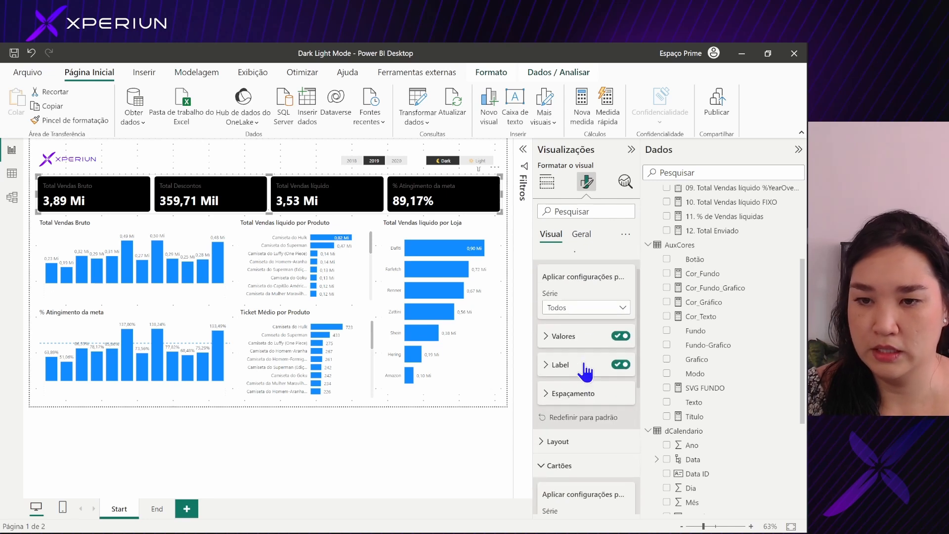
left_click(587, 365)
scroll(598, 405, "down", 2)
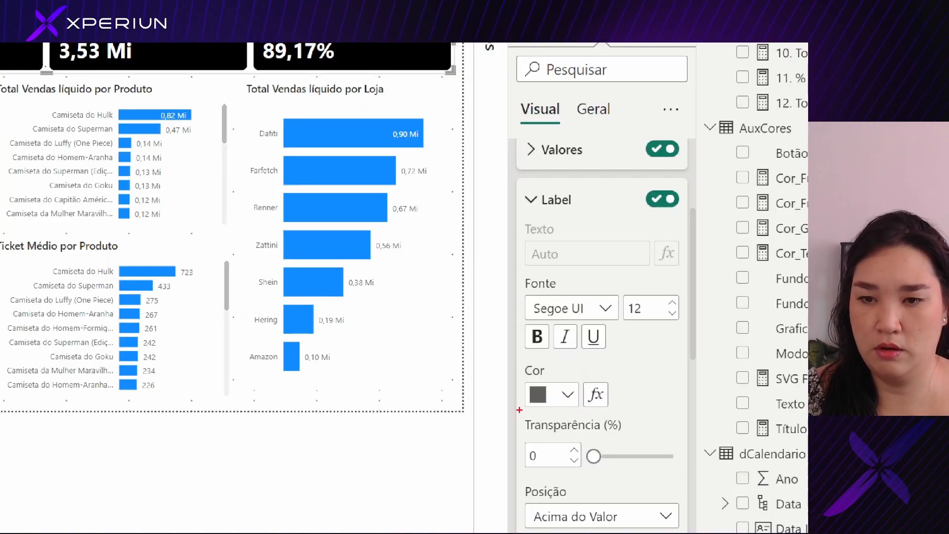
left_click_drag(519, 410, 508, 399)
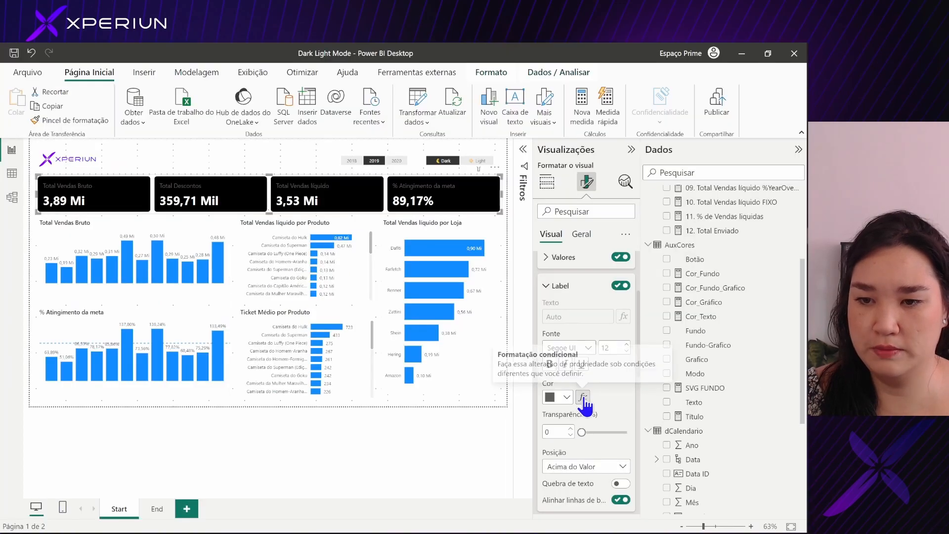
left_click(596, 394)
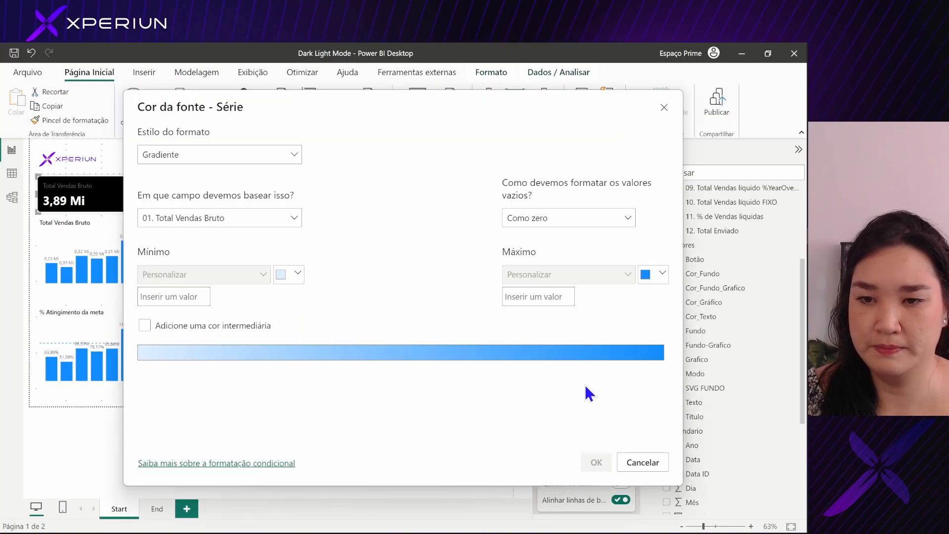
left_click(194, 161)
left_click(183, 210)
left_click(198, 208)
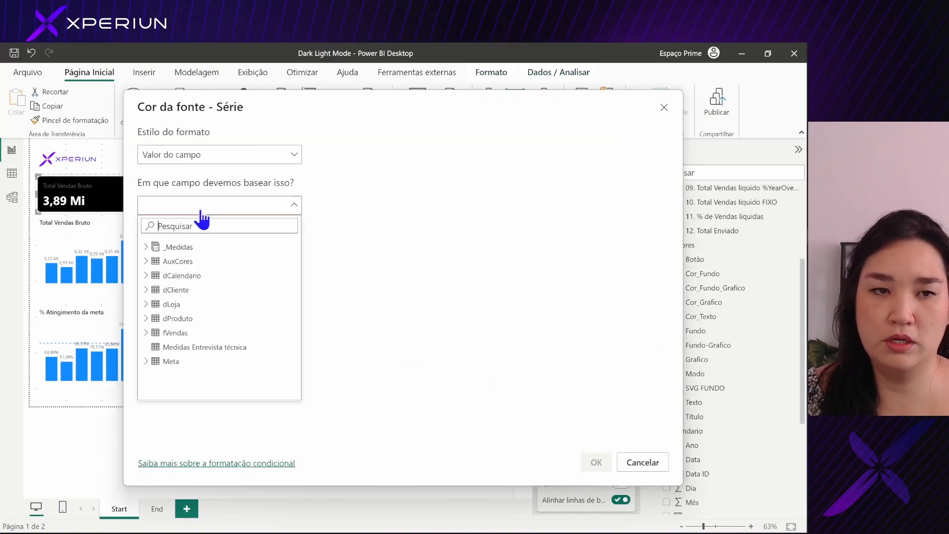
type("tex")
left_click(208, 262)
left_click(597, 462)
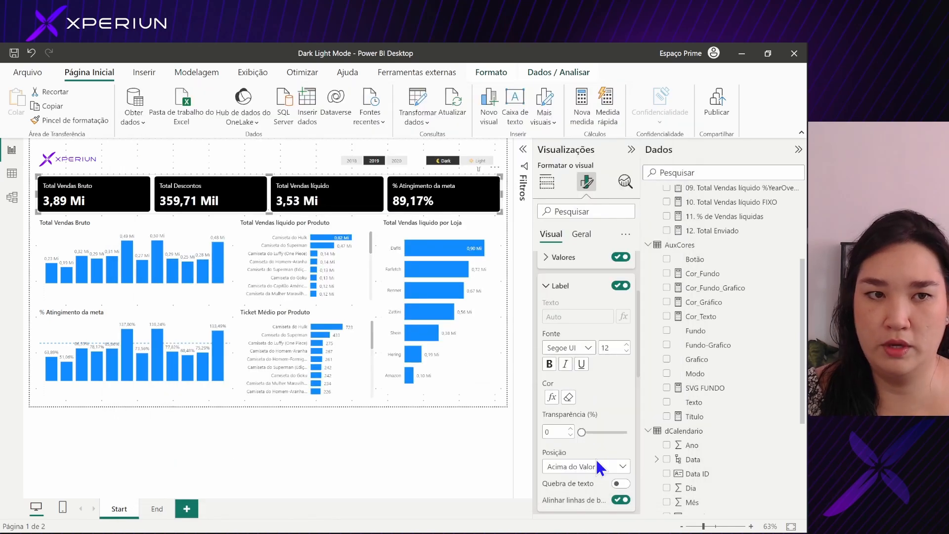
Step: Clear the conditional X-axis value colour on the Total Vendas Bruto and % Atingimento da meta column charts
left_click(173, 148)
left_click(193, 232)
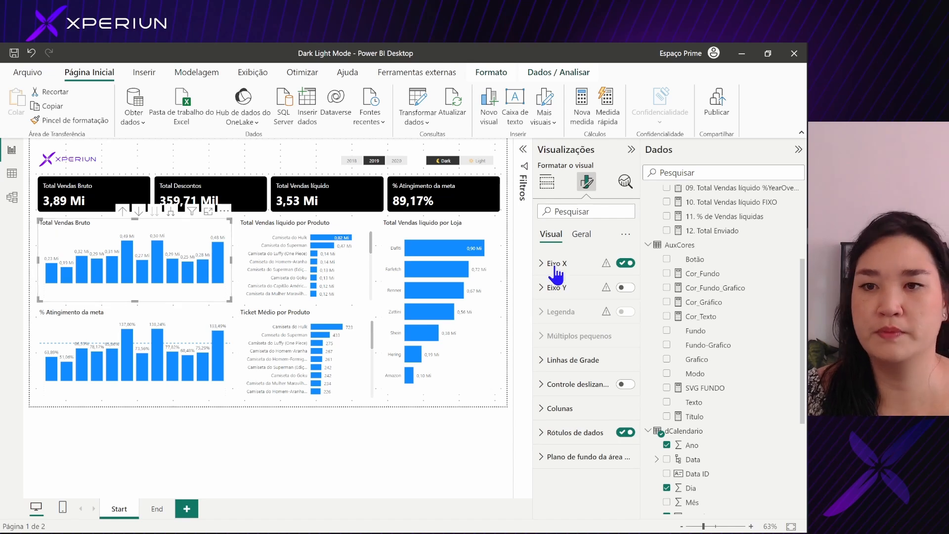
left_click(588, 263)
left_click(569, 372)
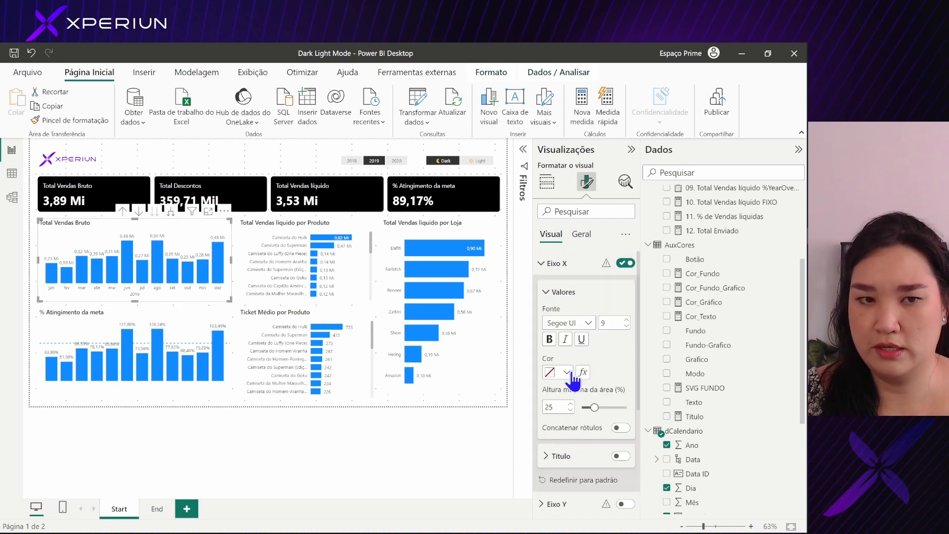
left_click(178, 341)
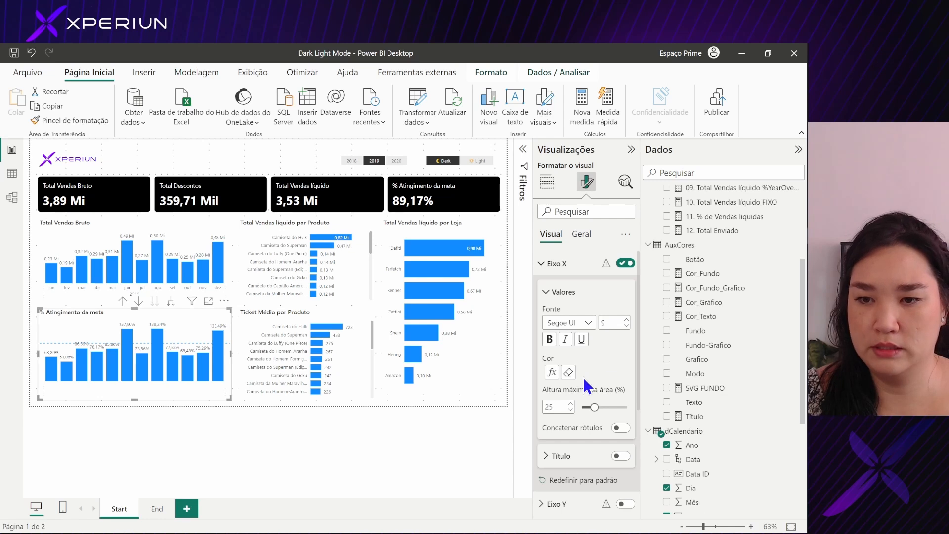
Step: Base the background colour of the Total Vendas Bruto column chart on the field value of Cor_Fundo_Grafico
left_click(170, 233)
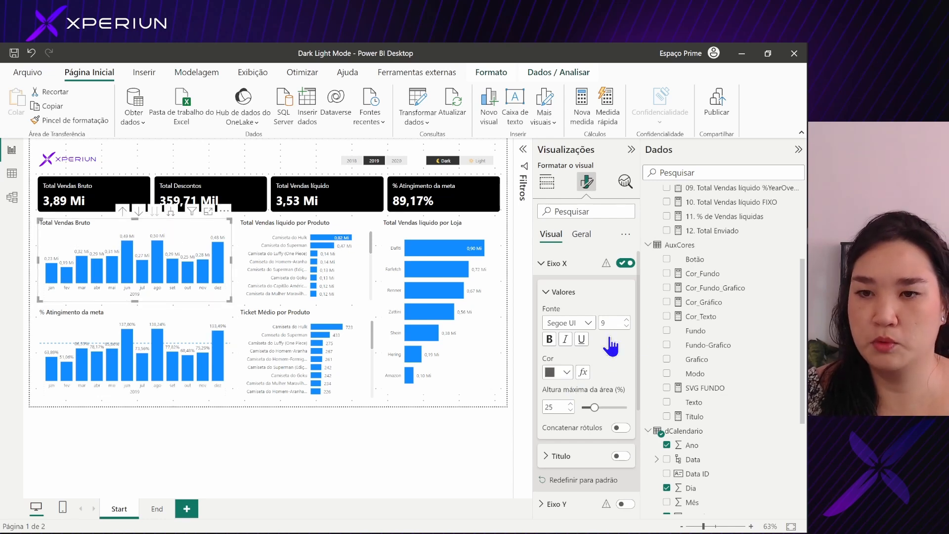
scroll(602, 301, "down", 2)
scroll(593, 277, "up", 2)
left_click(581, 235)
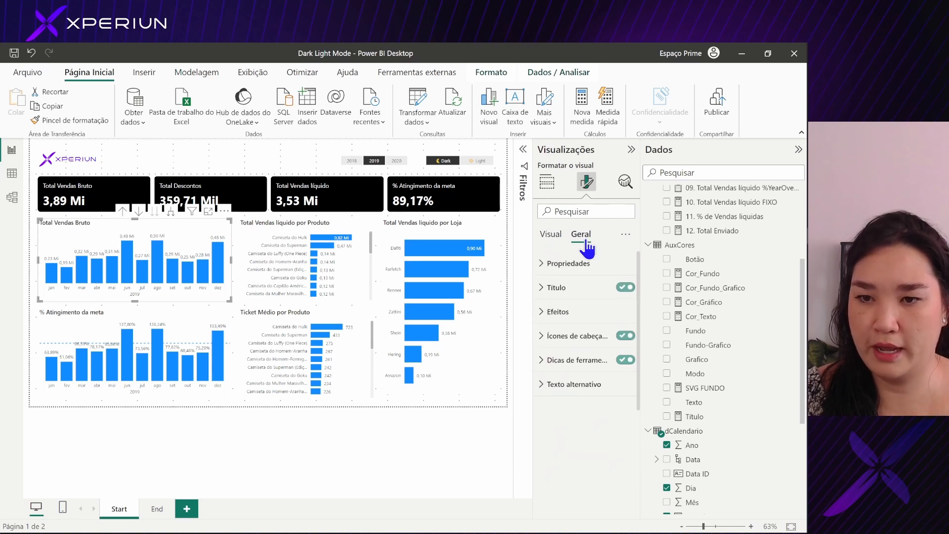
left_click(583, 316)
scroll(583, 321, "down", 1)
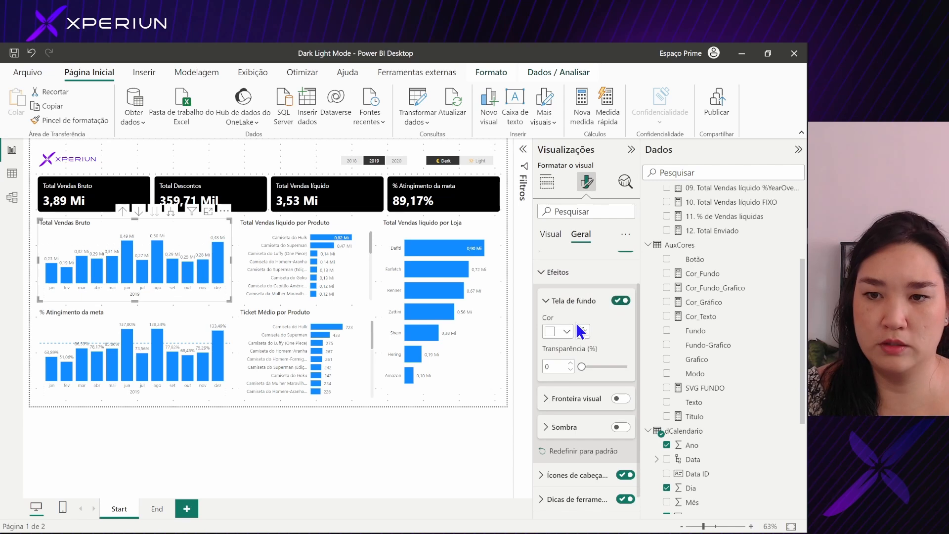
left_click(584, 334)
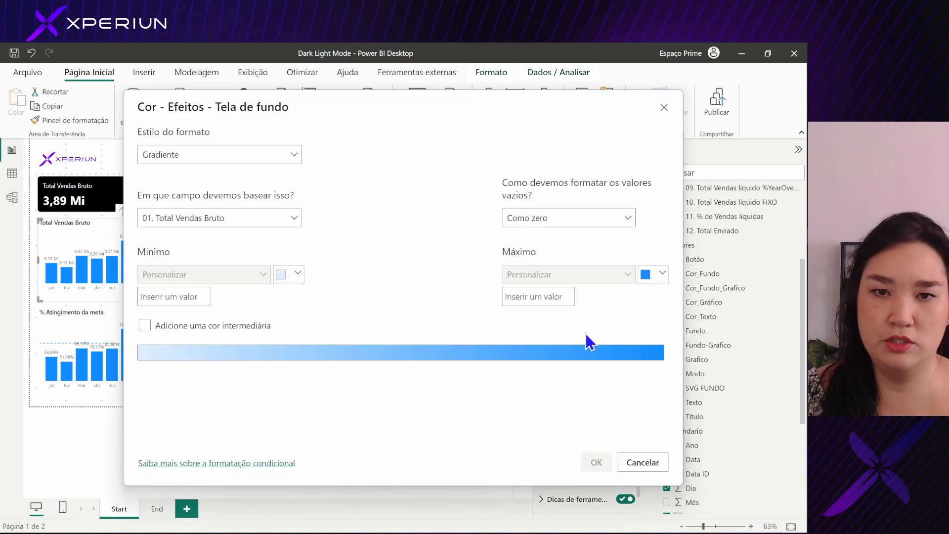
left_click(194, 159)
left_click(193, 213)
left_click(192, 207)
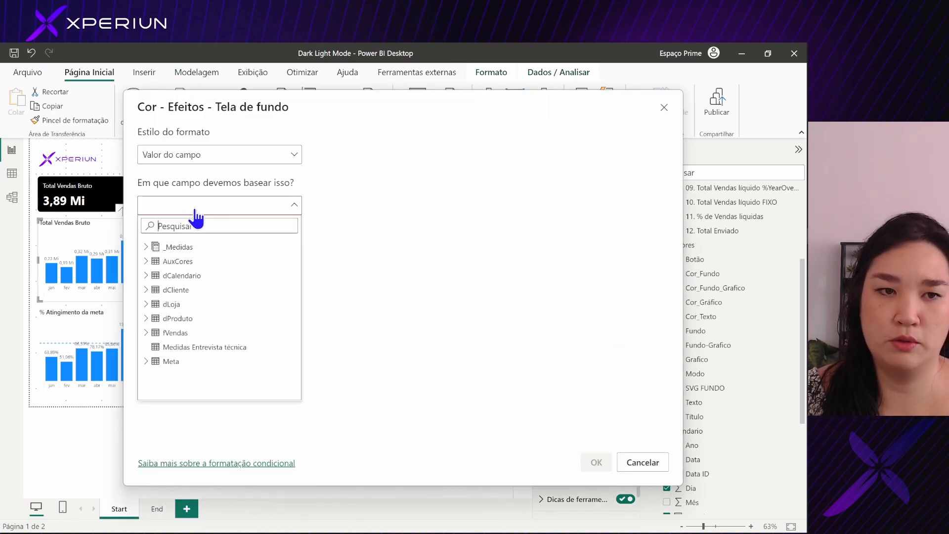
type("f")
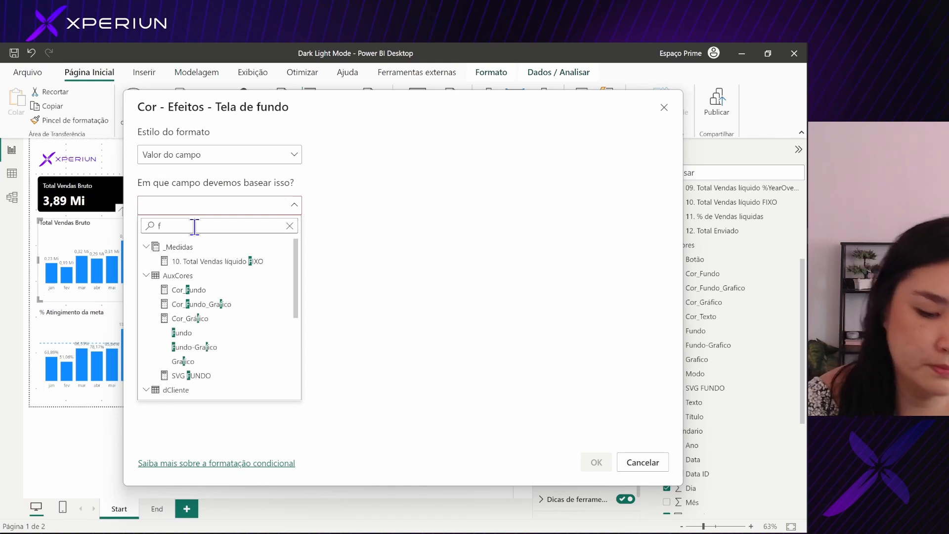
type("un")
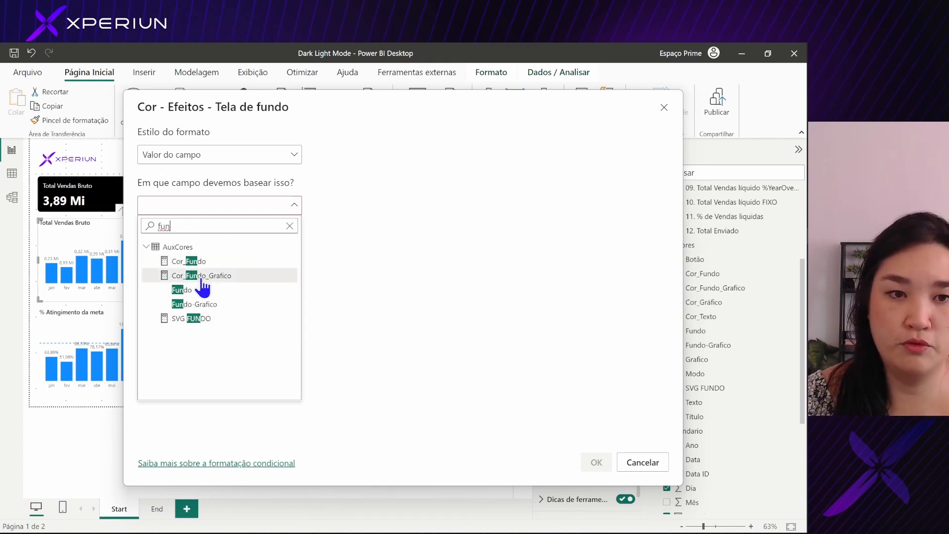
left_click(202, 277)
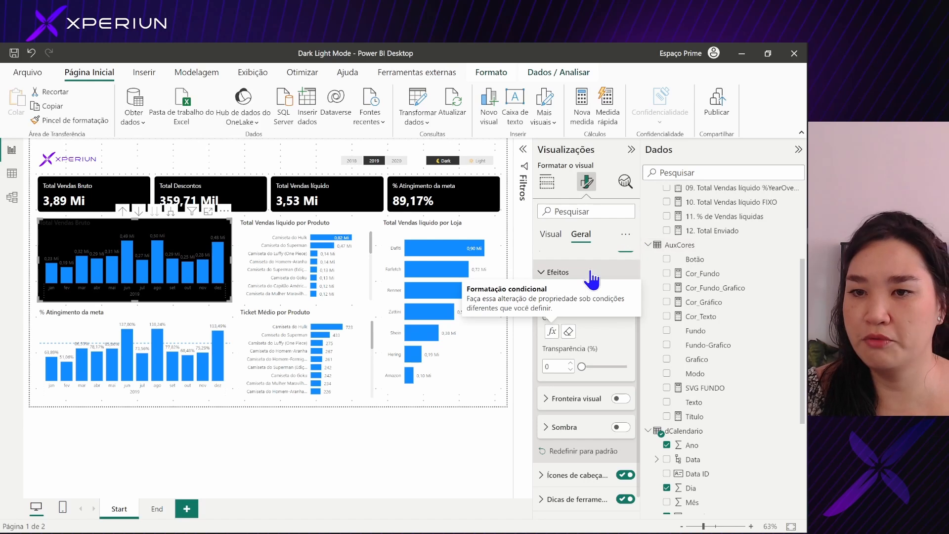
Step: Base the title text colour of the Total Vendas Bruto column chart on the field value of Cor_Texto
left_click(591, 273)
left_click(610, 285)
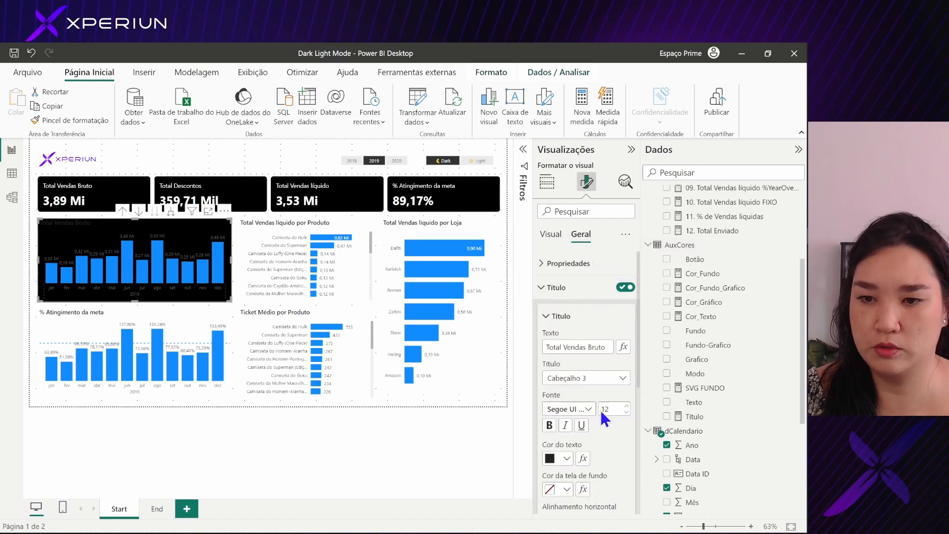
left_click(585, 459)
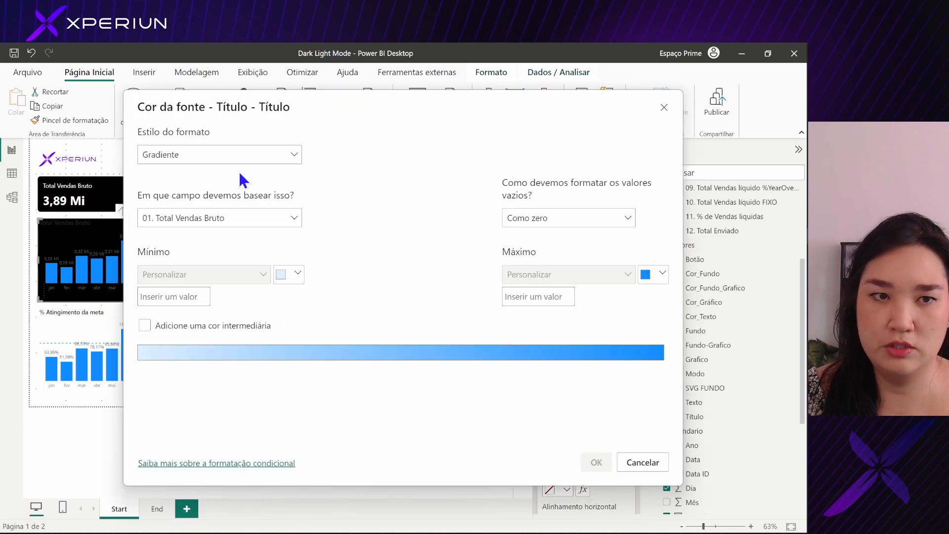
left_click(230, 155)
left_click(212, 210)
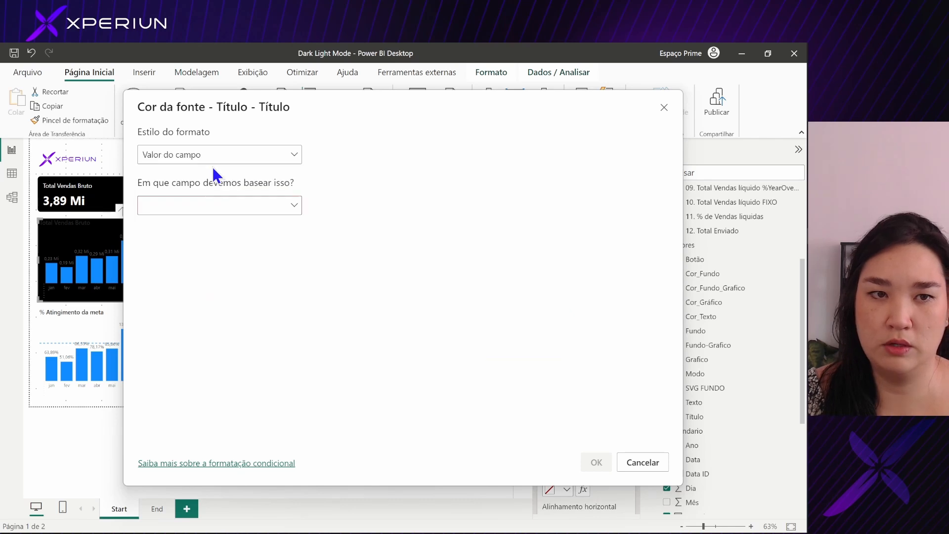
left_click(220, 218)
type("texto")
left_click(214, 271)
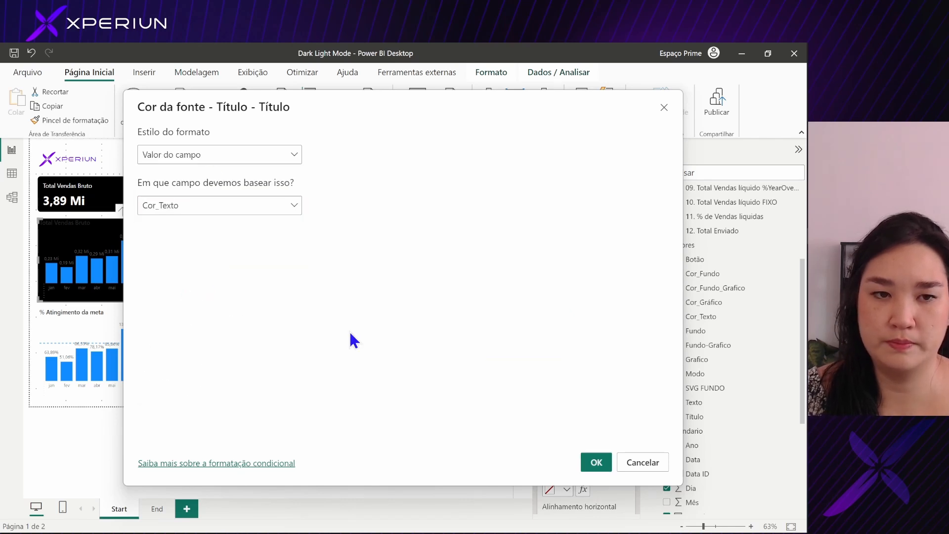
left_click(596, 463)
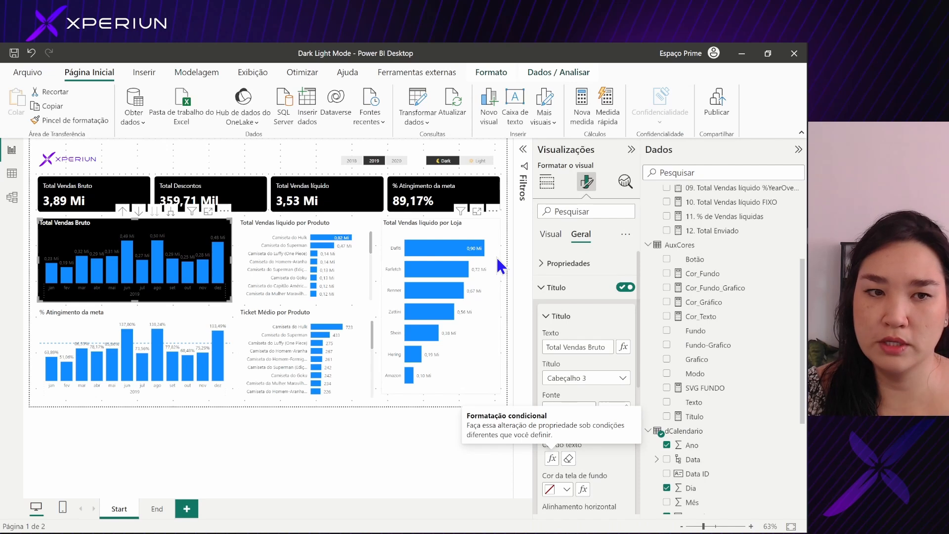
Step: Base the X-axis value colour of the Total Vendas Bruto column chart on the field value of Cor_Texto
left_click(562, 235)
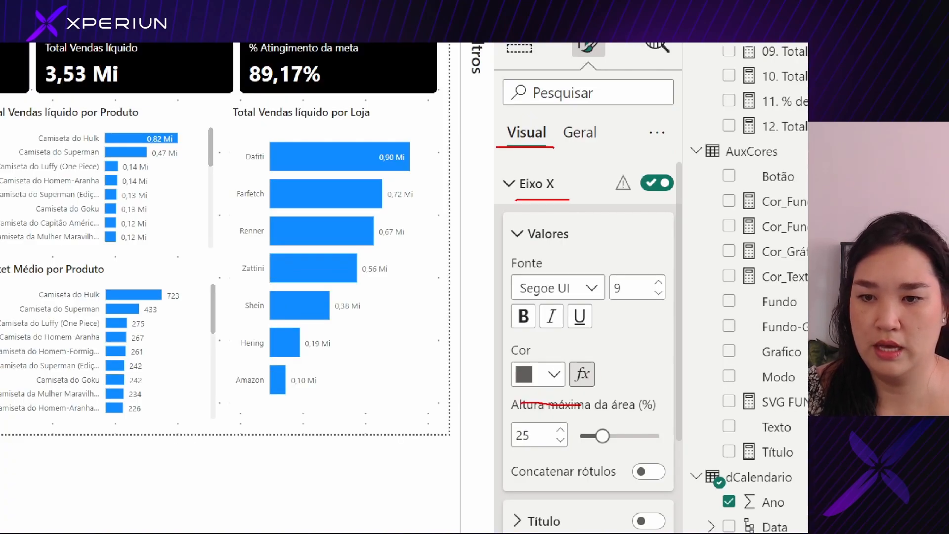
left_click_drag(583, 405, 565, 377)
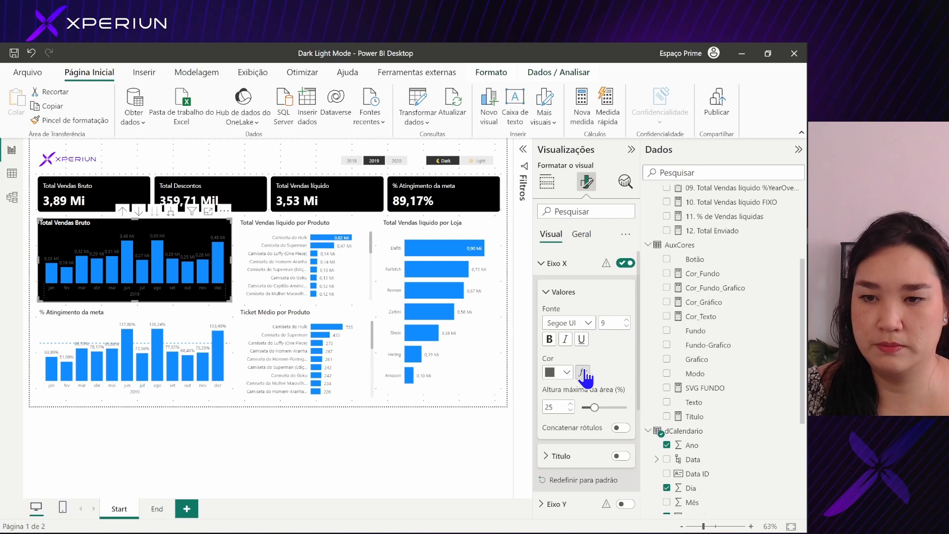
left_click(582, 373)
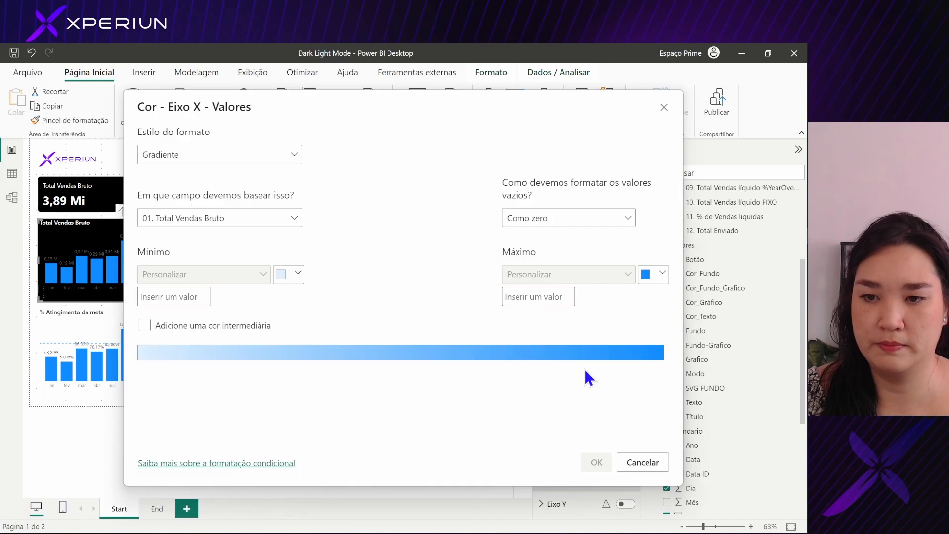
left_click(203, 157)
left_click(191, 212)
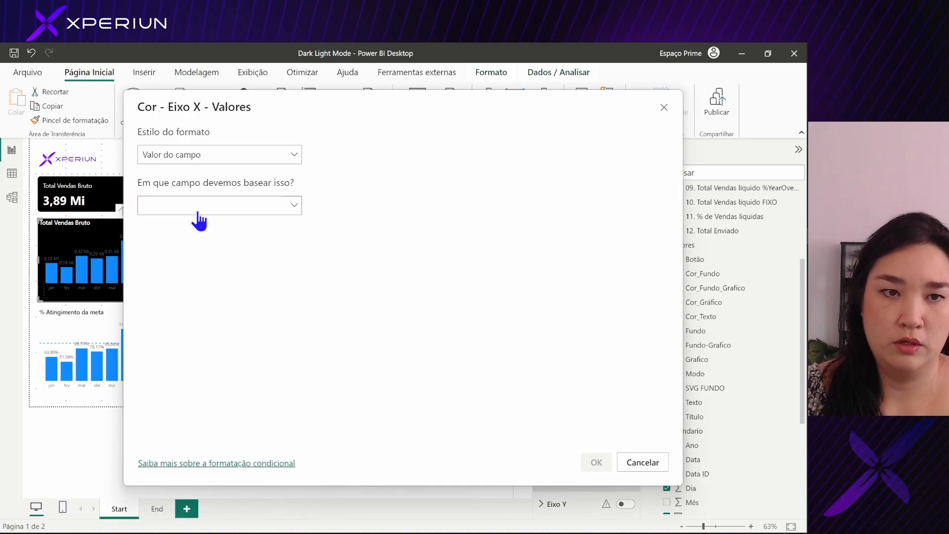
left_click(199, 210)
type("texto")
left_click(209, 257)
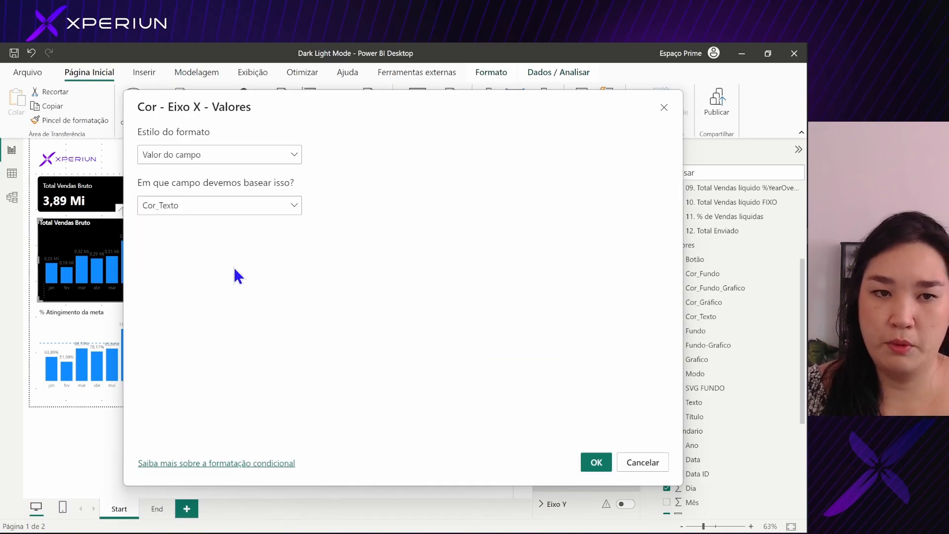
left_click(597, 463)
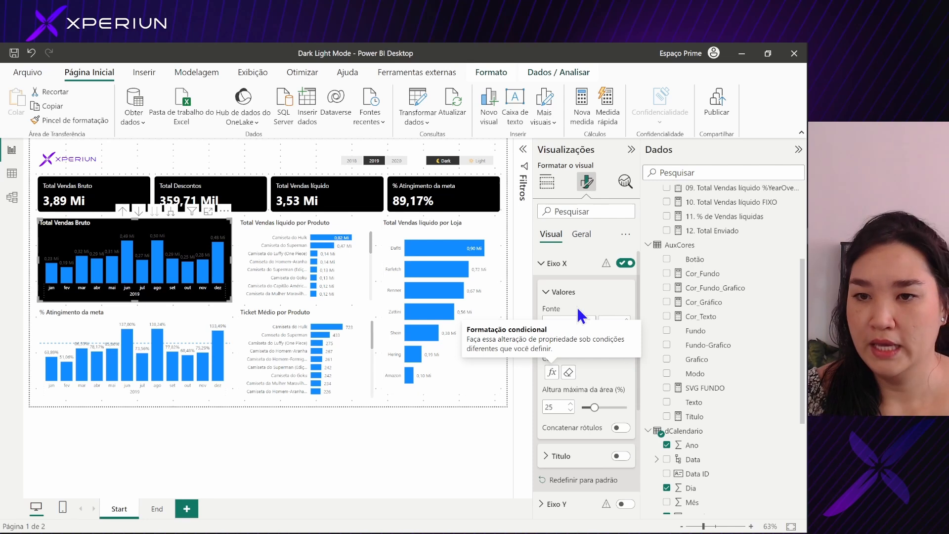
Step: Open the conditional formatting for the data label value colour of the Total Vendas Bruto column chart
left_click(563, 262)
left_click(603, 435)
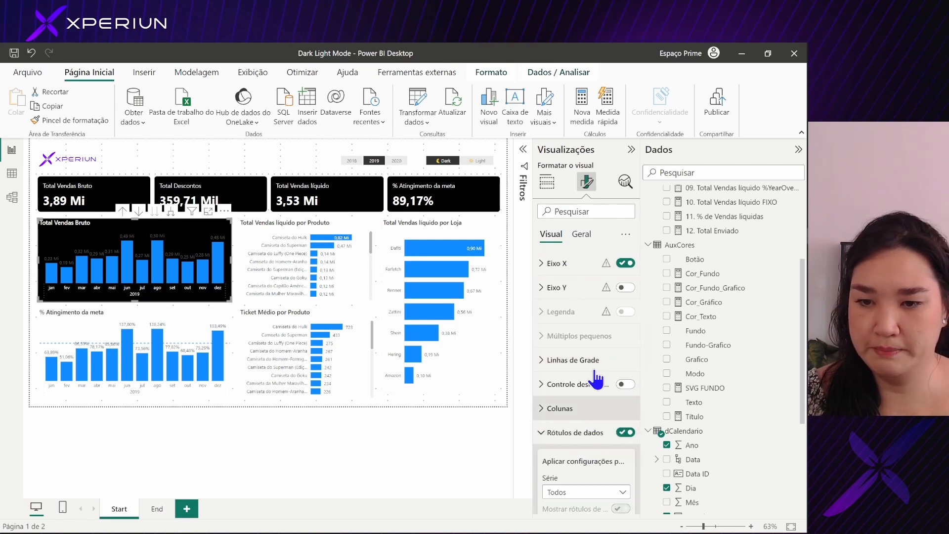
scroll(591, 353, "down", 5)
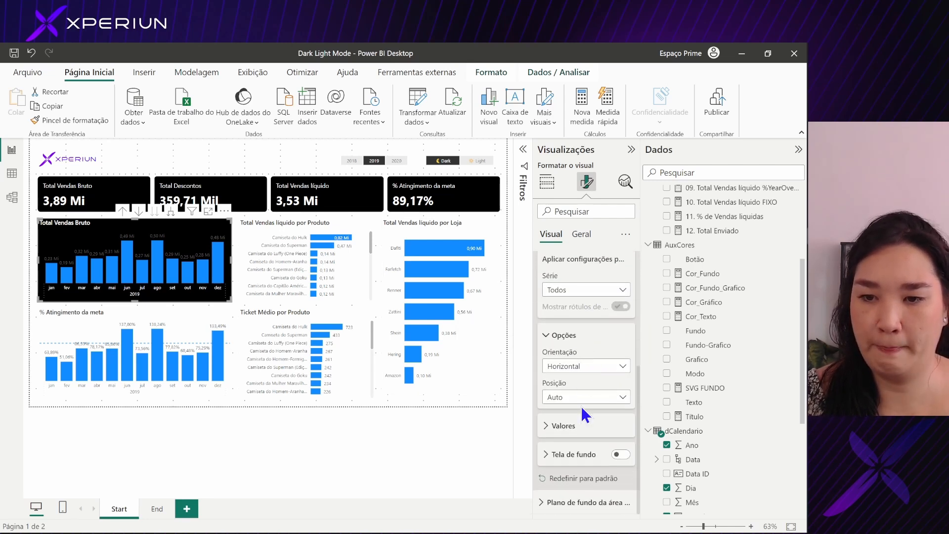
left_click(581, 428)
scroll(578, 386, "up", 2)
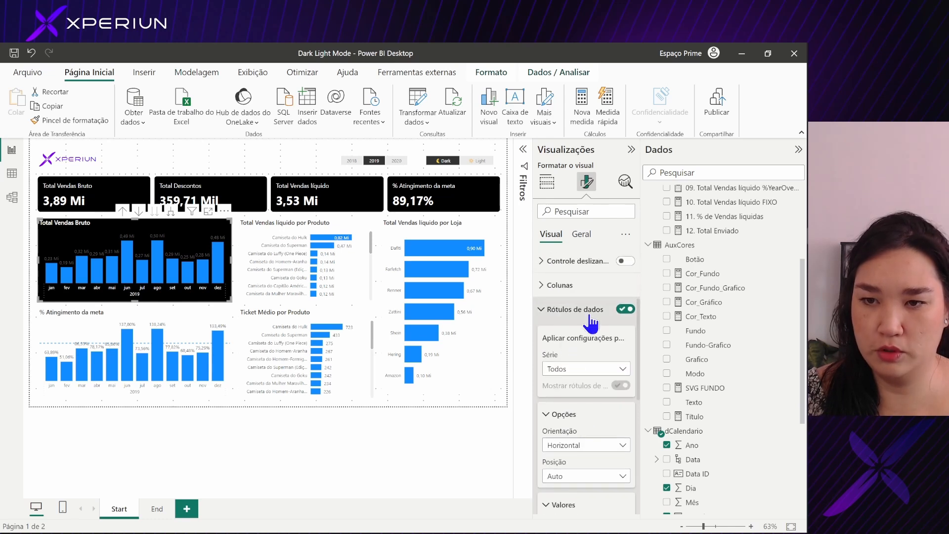
scroll(594, 371, "down", 2)
scroll(586, 395, "down", 2)
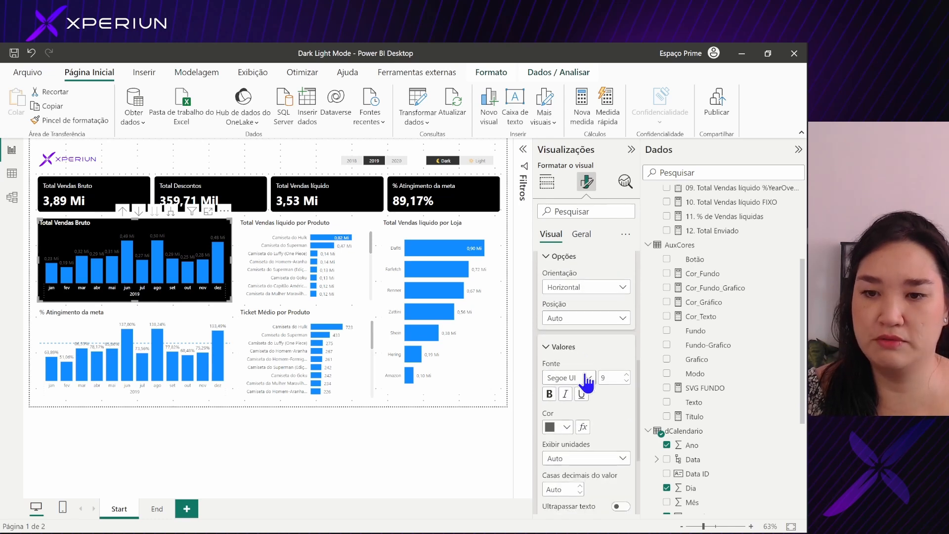
left_click(583, 429)
left_click(197, 220)
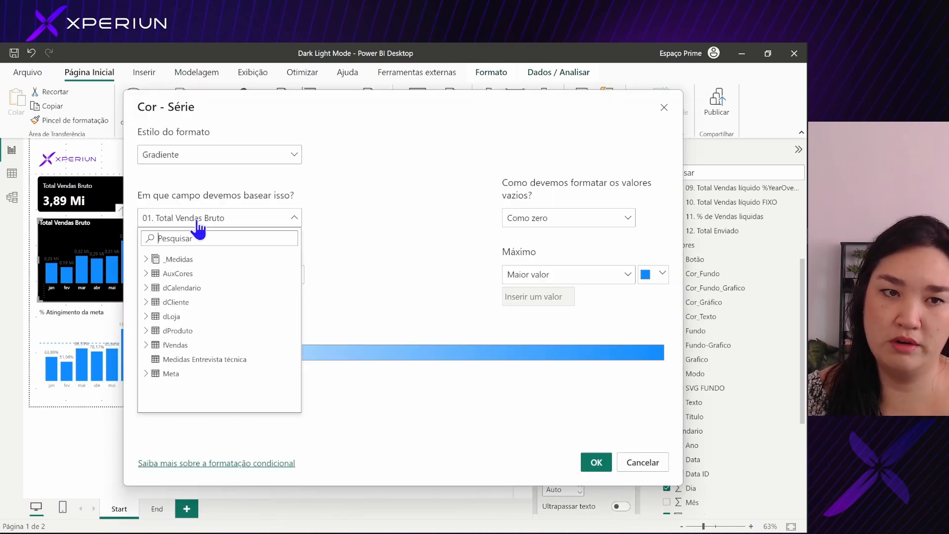
left_click(146, 259)
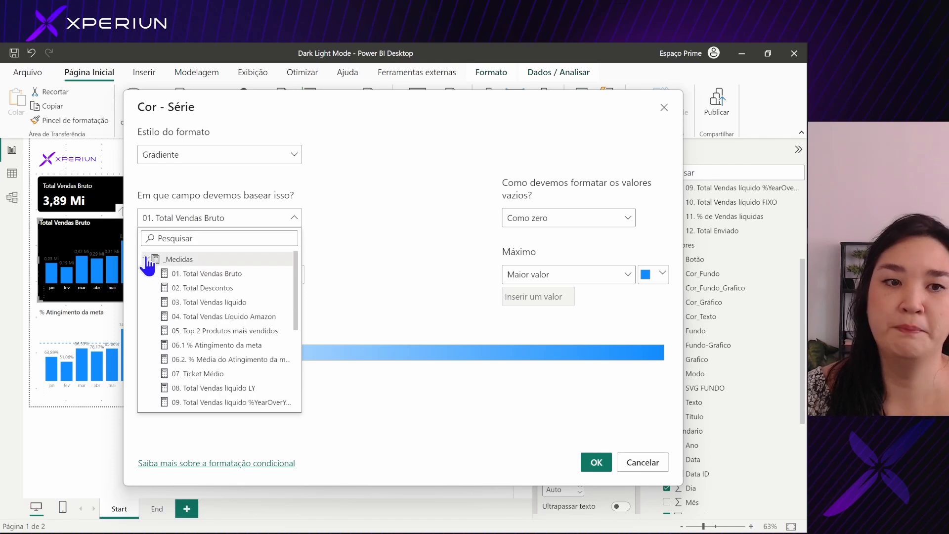
left_click(146, 259)
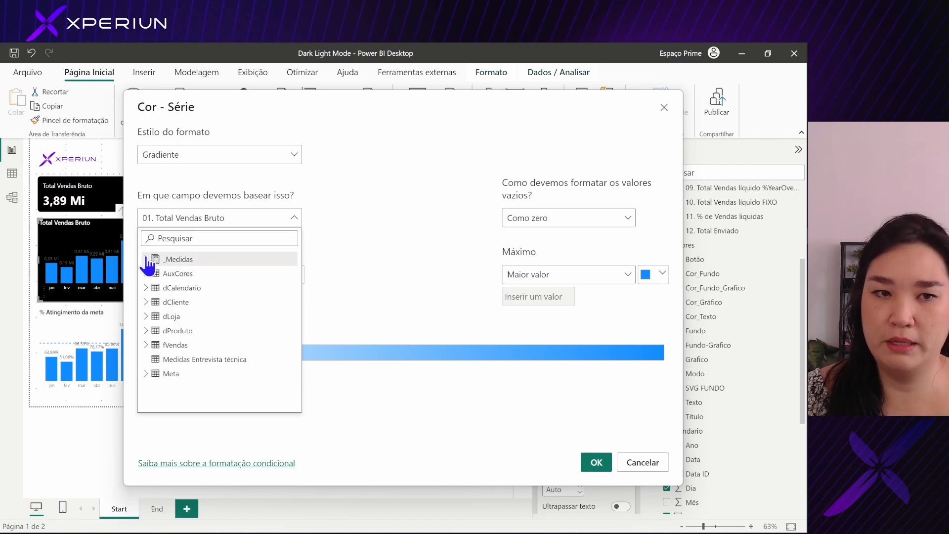
left_click(345, 136)
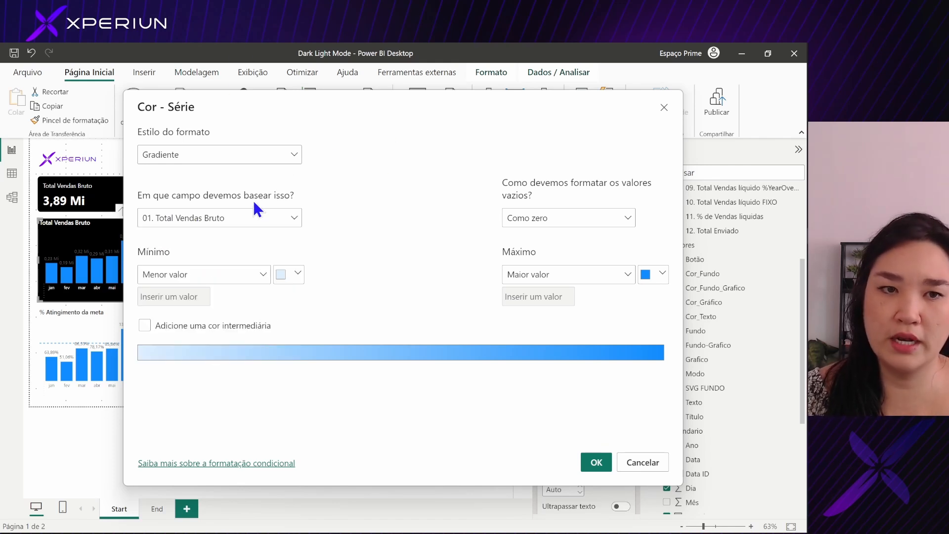
Step: Base the data label colour on the field value of the AuxCores column Texto, summarised as Primeiro
left_click(224, 155)
left_click(206, 213)
left_click(212, 207)
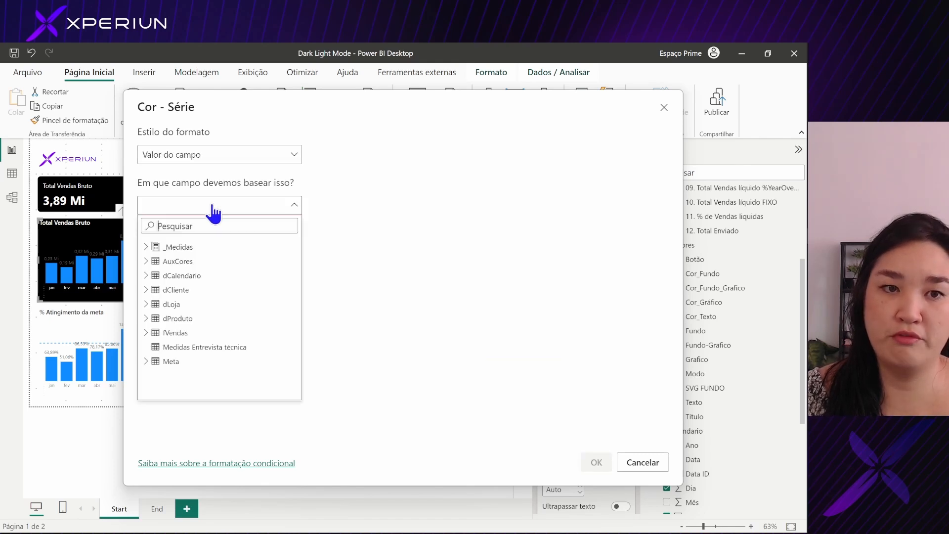
left_click(199, 227)
type("tex")
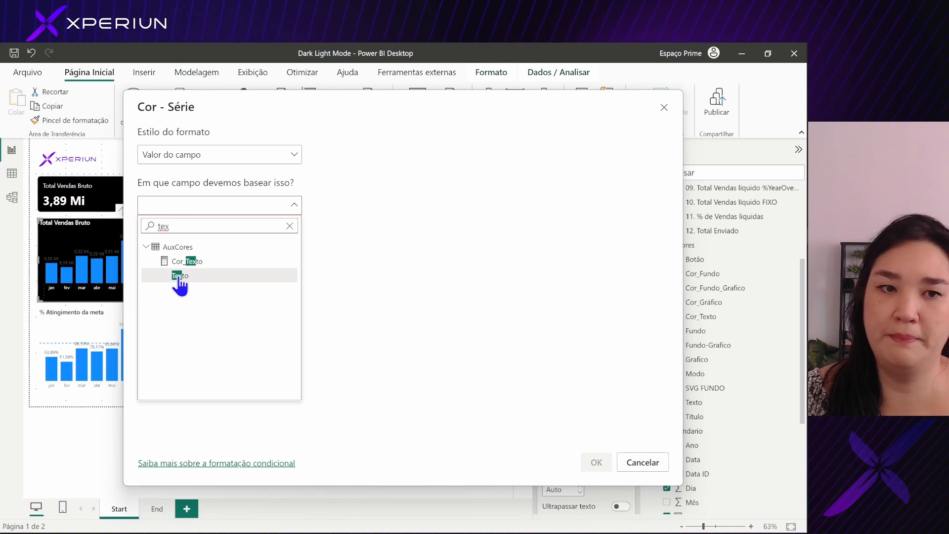
left_click(177, 279)
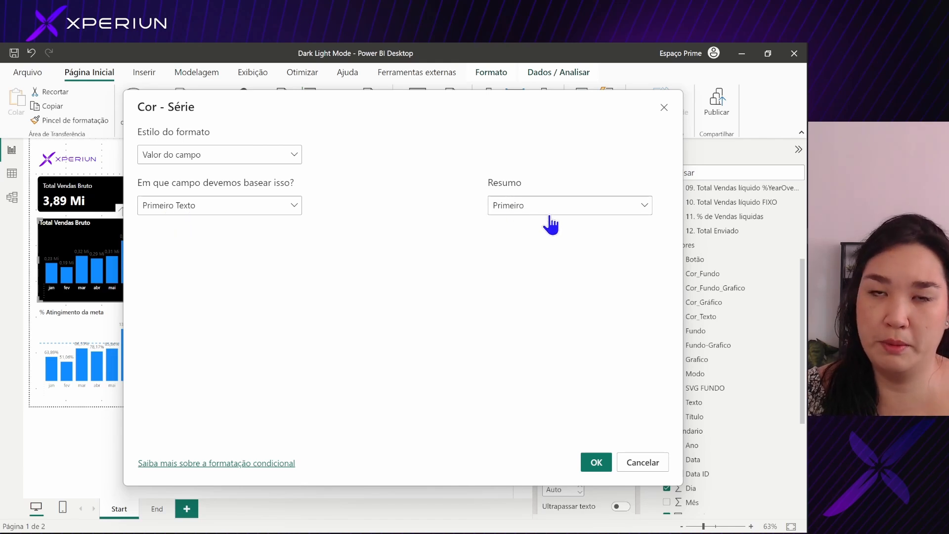
left_click(609, 461)
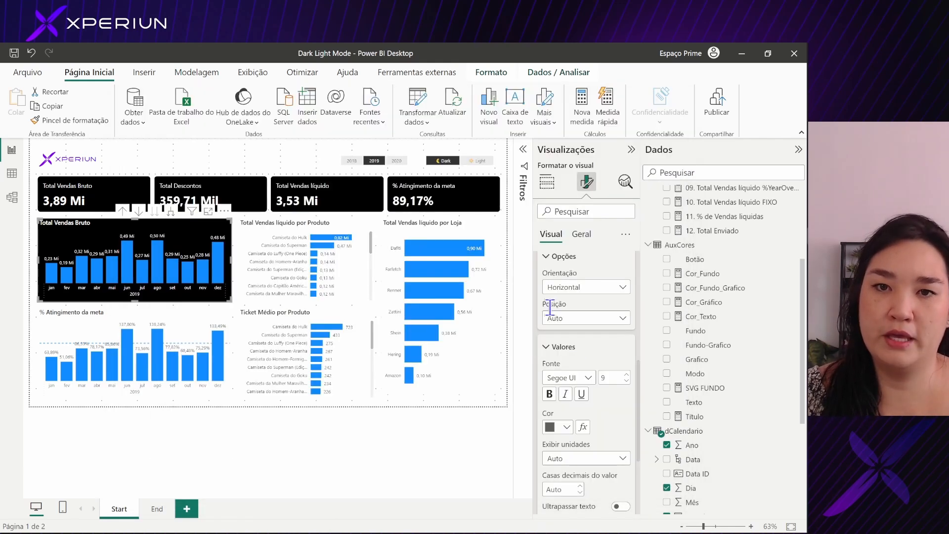
left_click(446, 165)
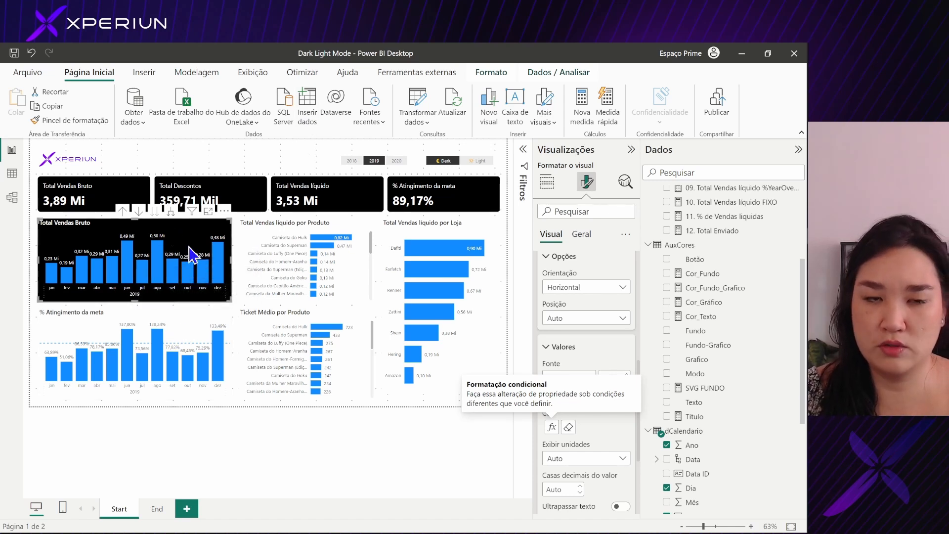
Step: Base the default column colour of the Total Vendas Bruto chart on the field value of Cor_Gráfico
left_click(585, 235)
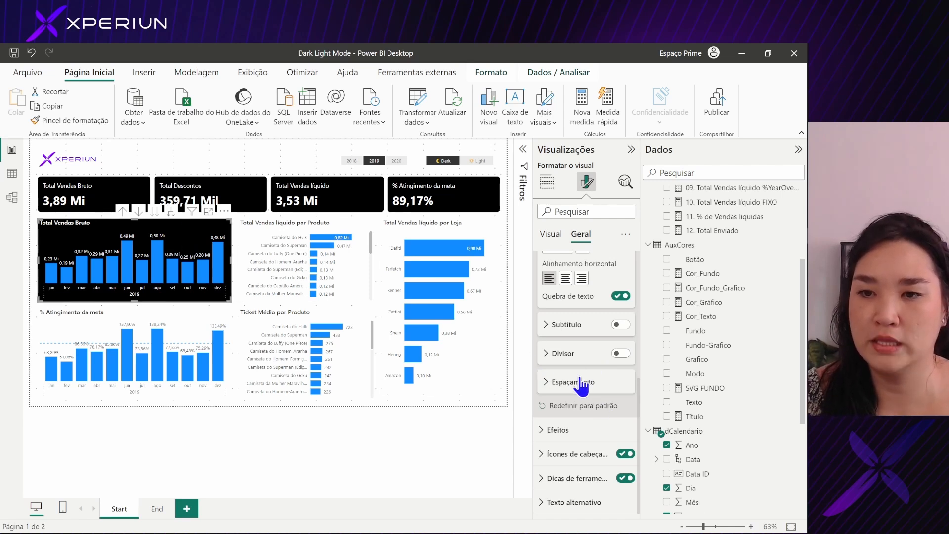
scroll(588, 346, "up", 5)
left_click(558, 316)
left_click(551, 238)
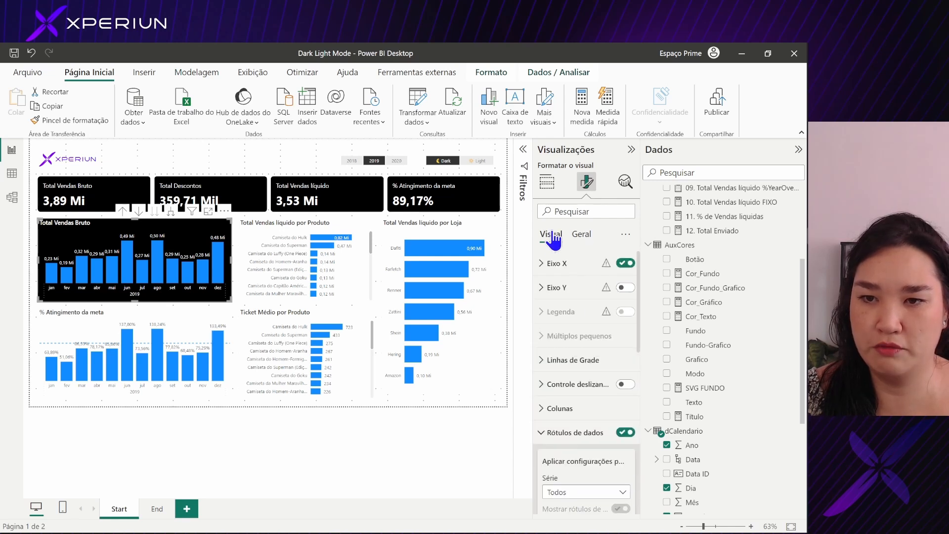
scroll(577, 360, "down", 1)
left_click(576, 369)
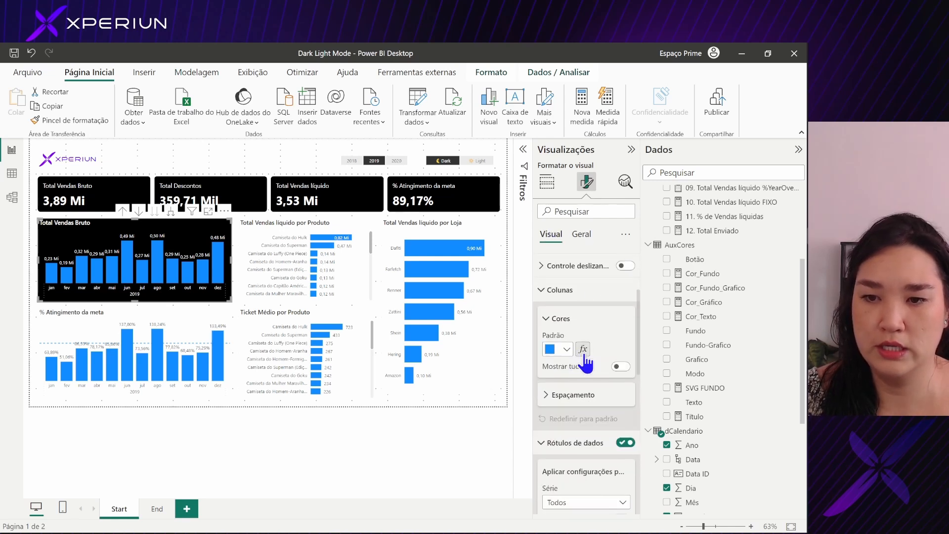
left_click(584, 350)
left_click(213, 155)
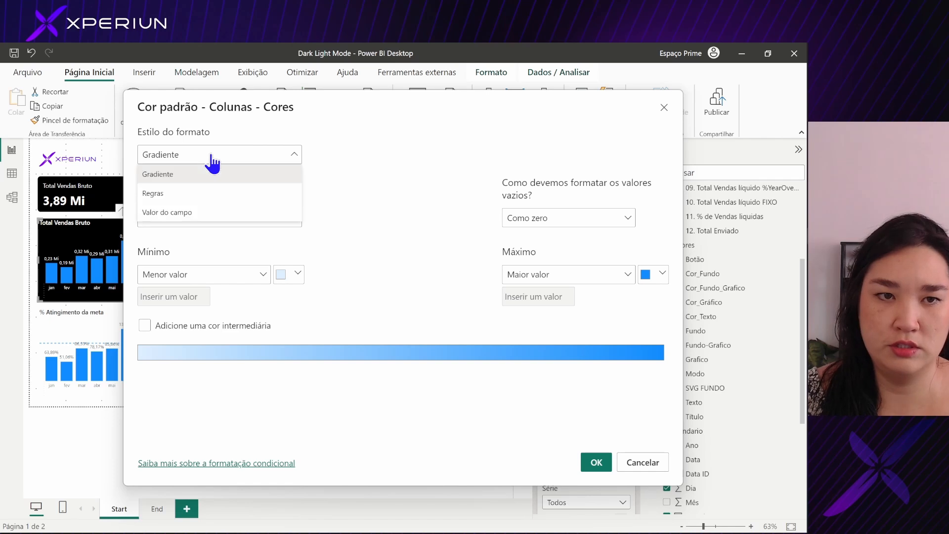
left_click(216, 212)
left_click(207, 205)
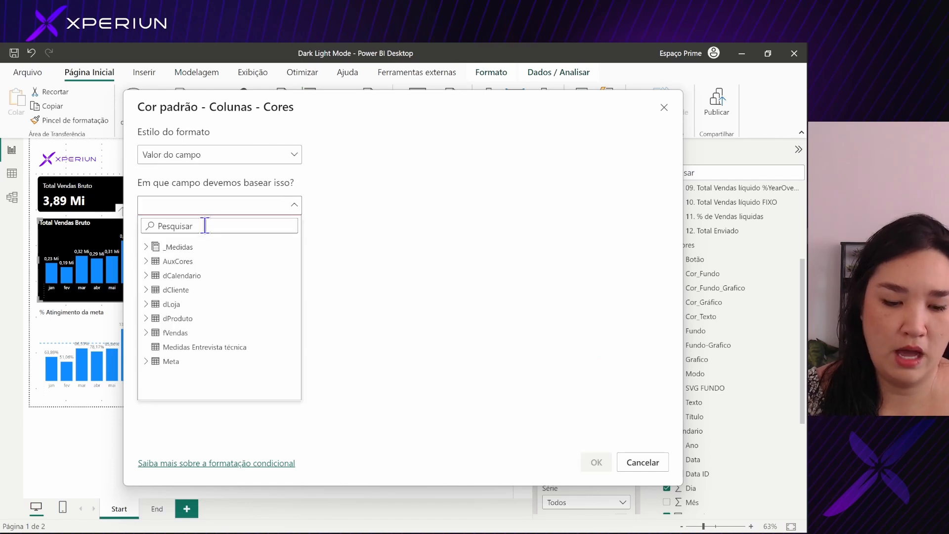
type("gr")
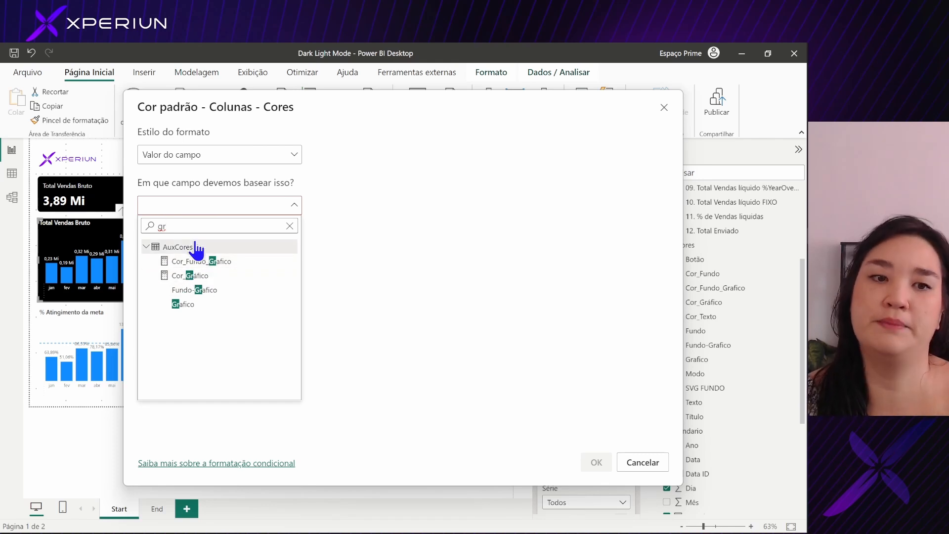
left_click(203, 276)
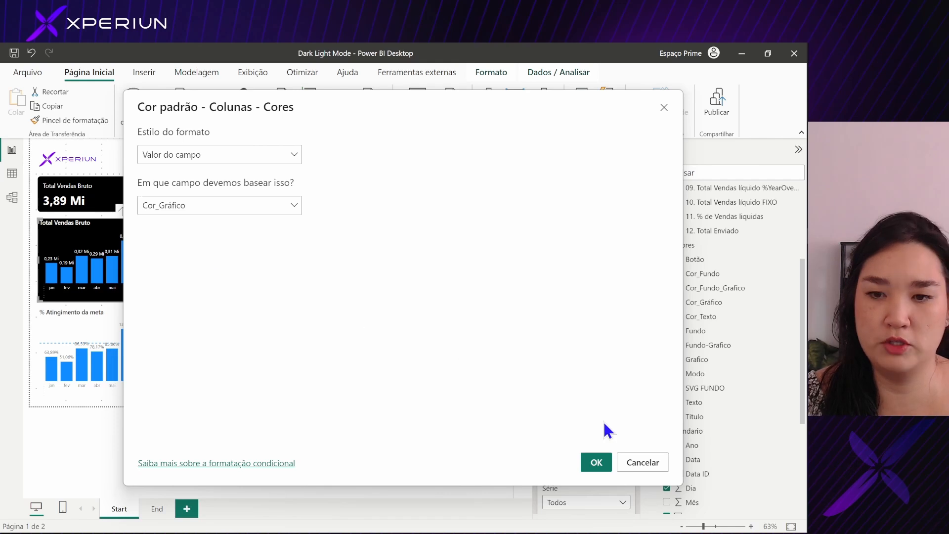
left_click(596, 462)
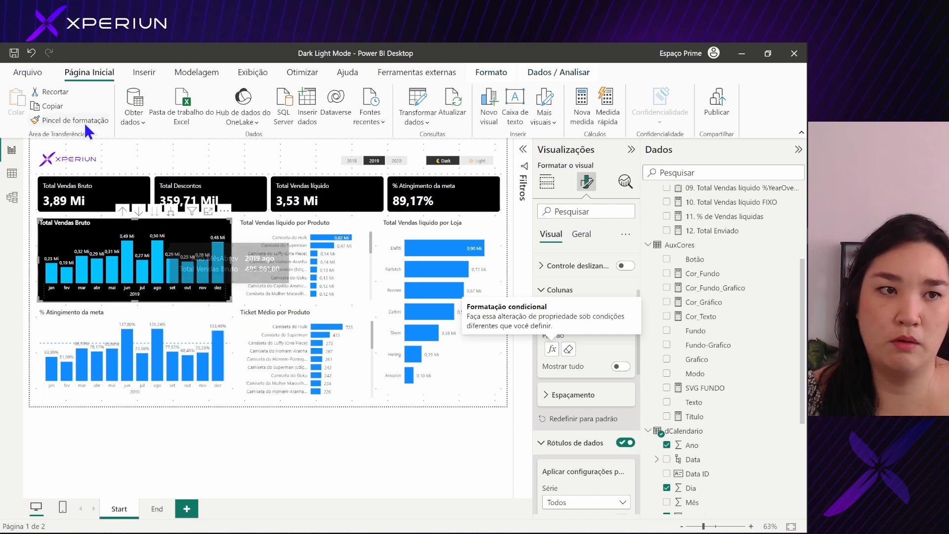
Step: Copy the Total Vendas Bruto chart's formatting with Format Painter to the % Atingimento da meta, Ticket Médio and both Total Vendas líquido charts
left_click(70, 120)
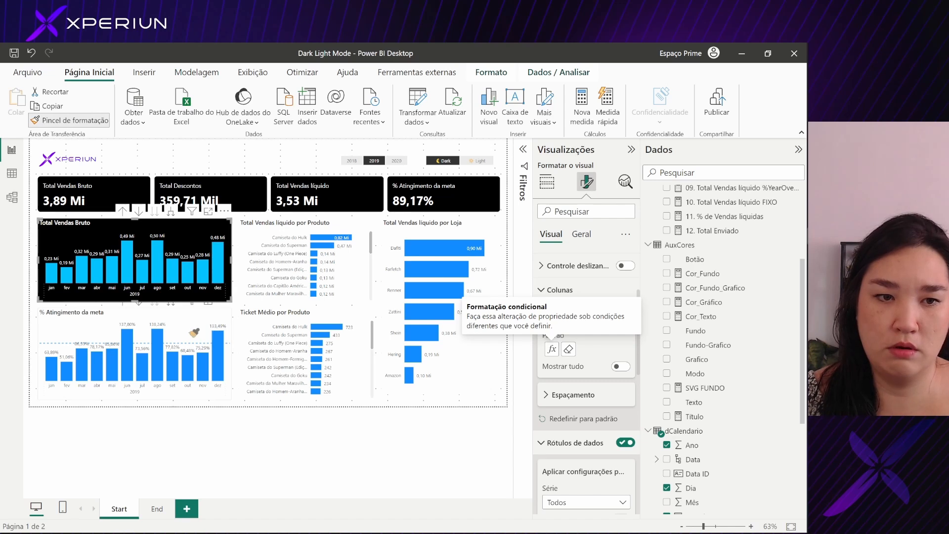
left_click(193, 332)
left_click(69, 120)
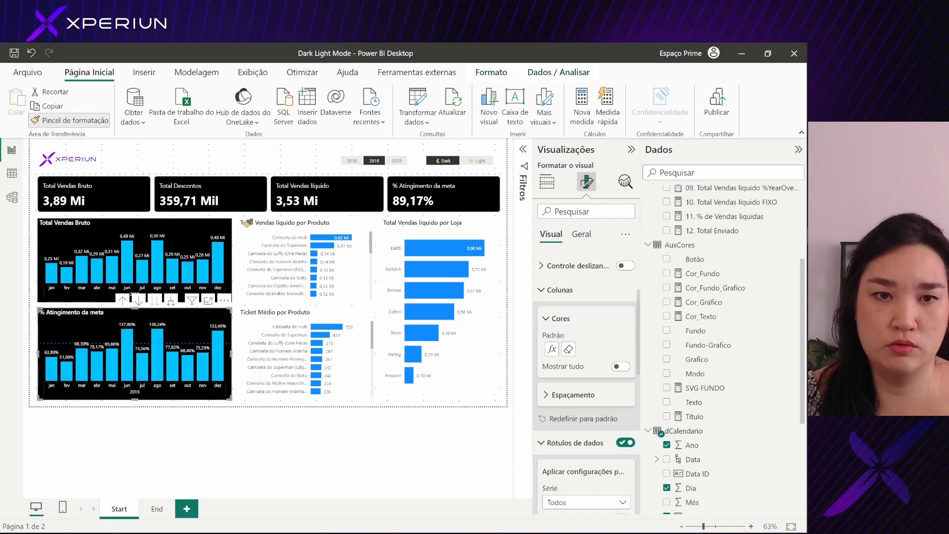
left_click(288, 236)
left_click(69, 120)
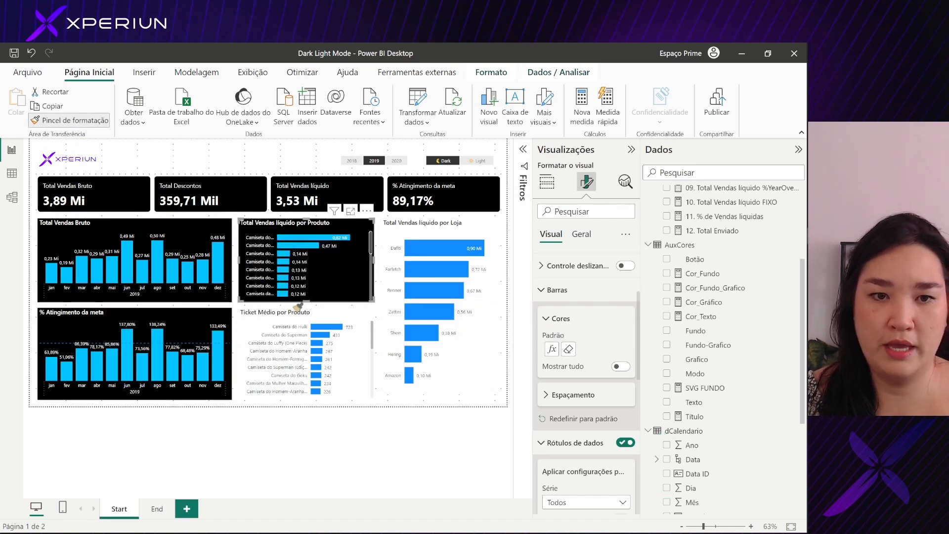
left_click(296, 324)
left_click(90, 124)
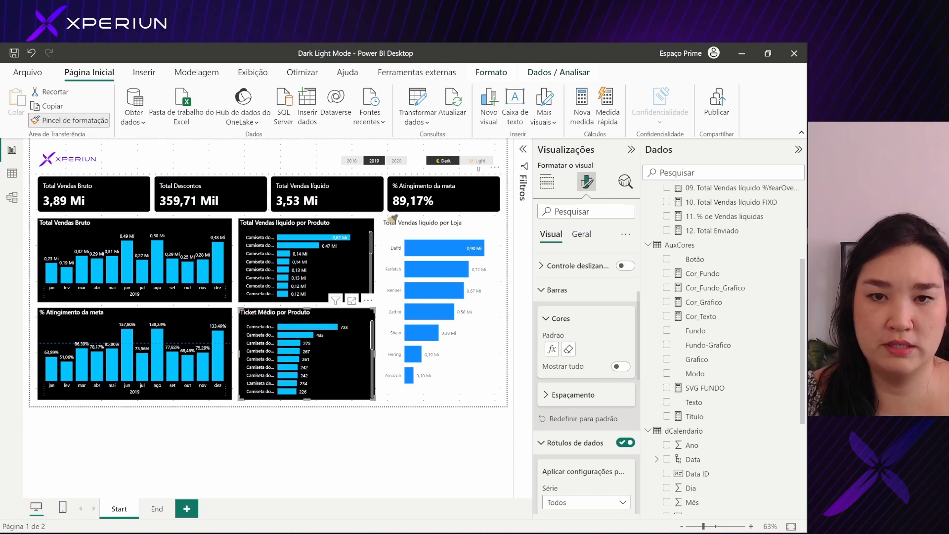
left_click(427, 230)
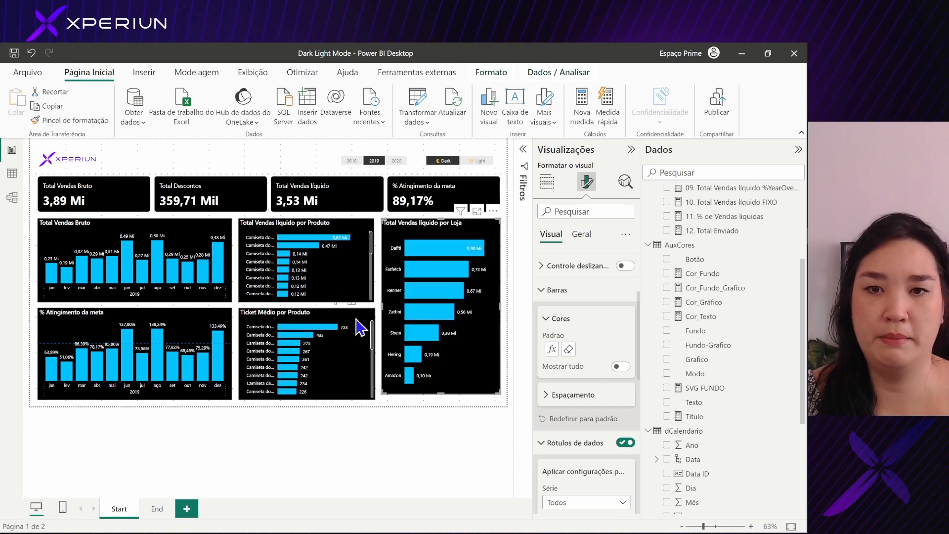
left_click(191, 174)
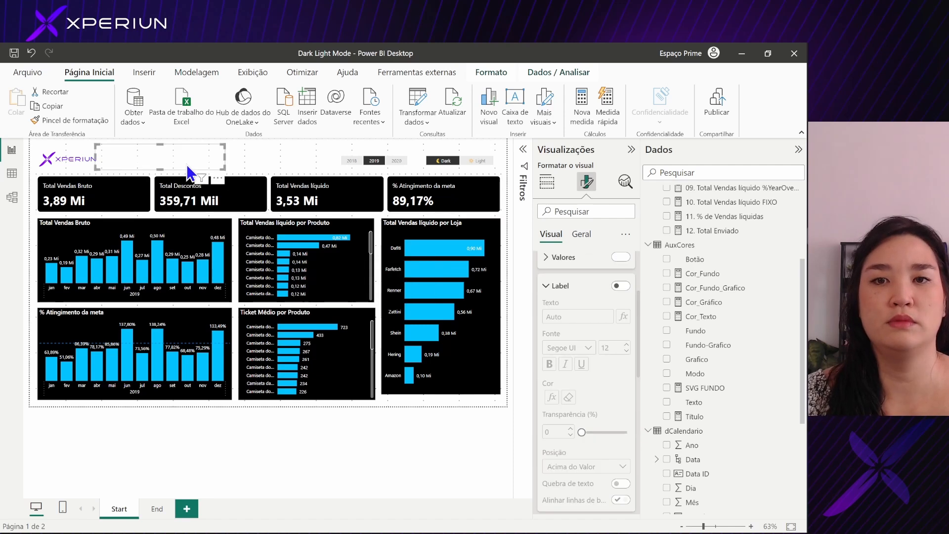
left_click(286, 168)
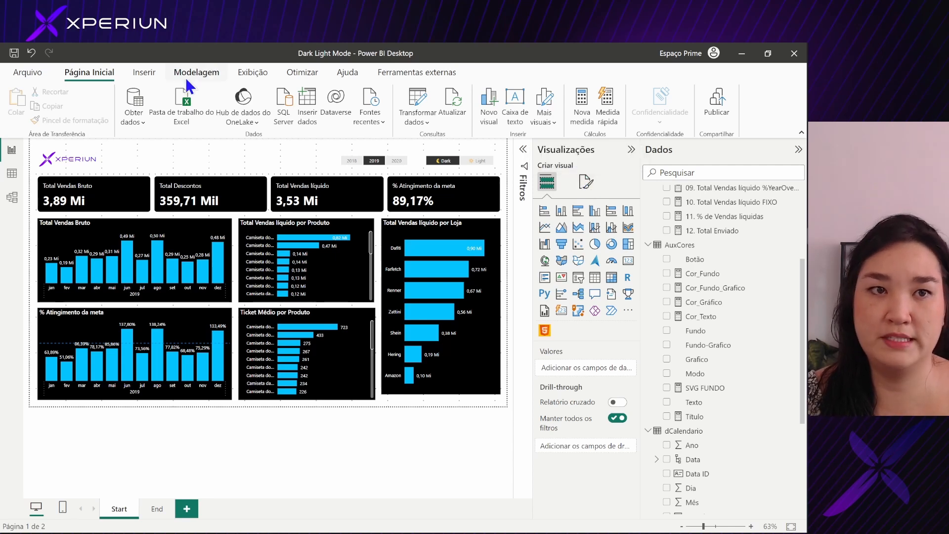
Step: Insert a rectangle shape and enlarge it from the page's upper-left corner to cover the whole report page
left_click(145, 79)
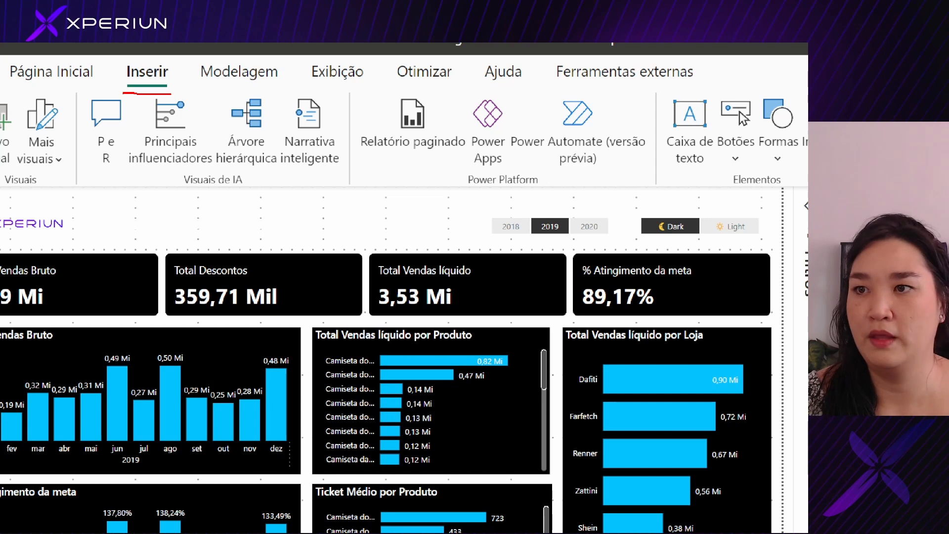
left_click_drag(749, 160, 770, 98)
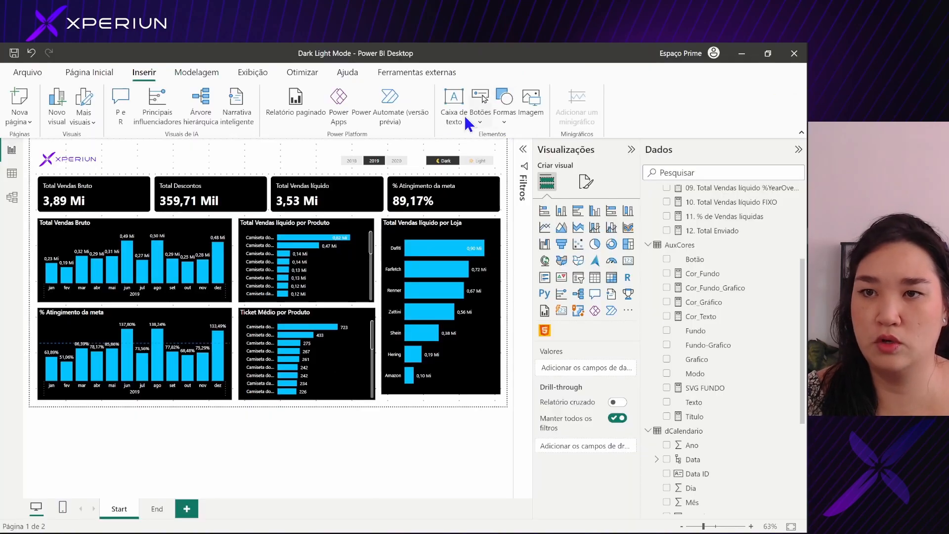
left_click(778, 124)
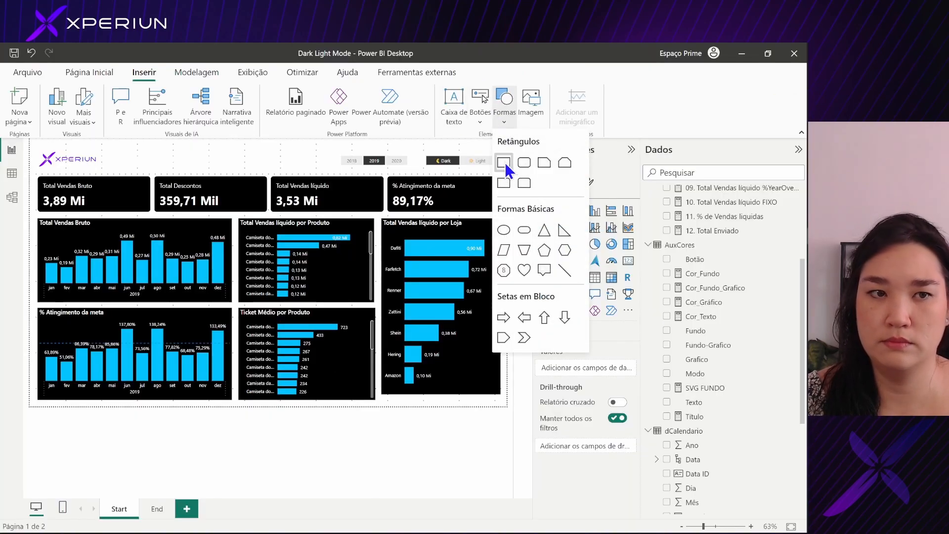
left_click(503, 162)
left_click_drag(115, 208, 73, 168)
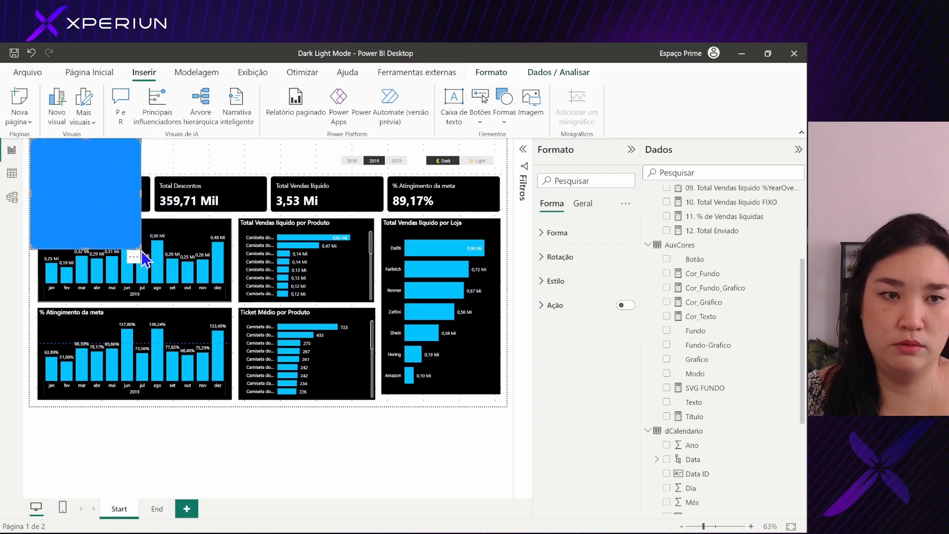
left_click_drag(140, 248, 525, 426)
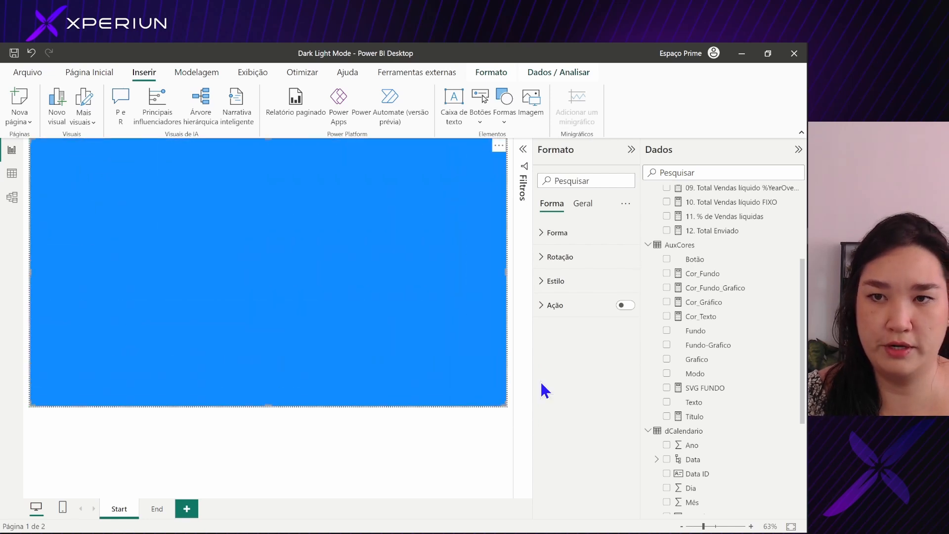
Step: Send the full-page rectangle to the back, behind all report visuals
left_click(631, 149)
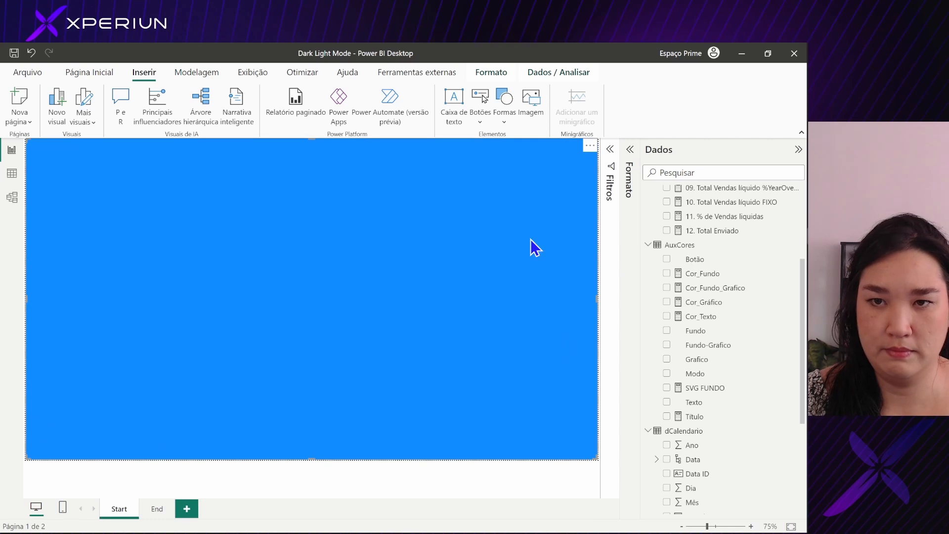
left_click(489, 74)
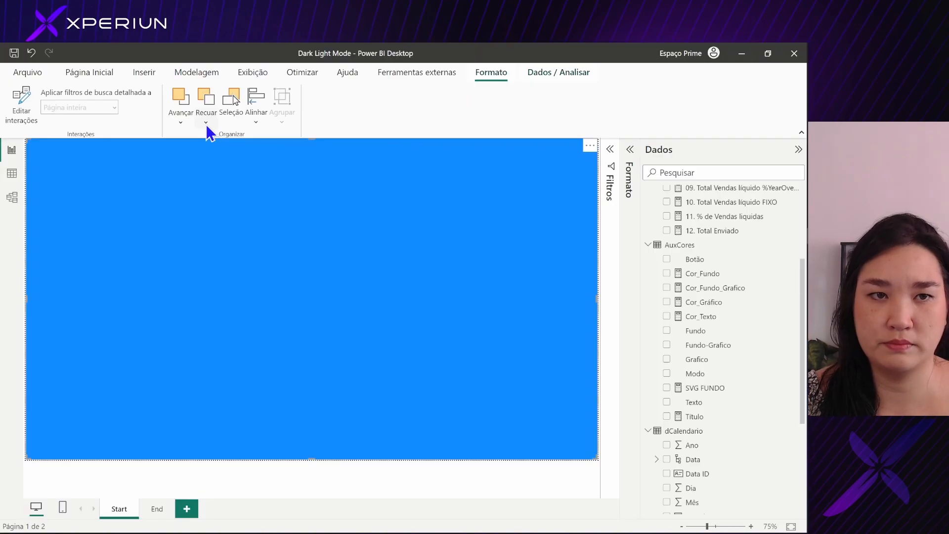
left_click(205, 124)
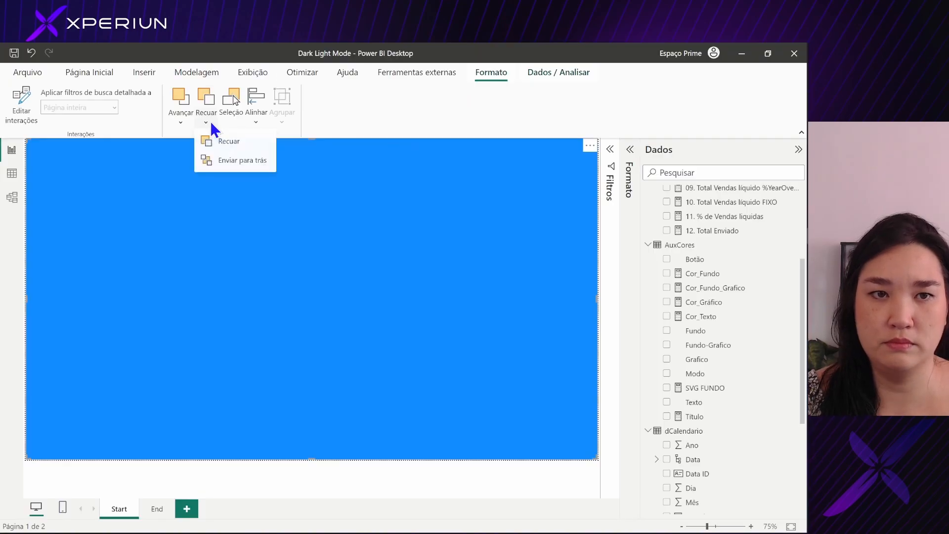
left_click(245, 167)
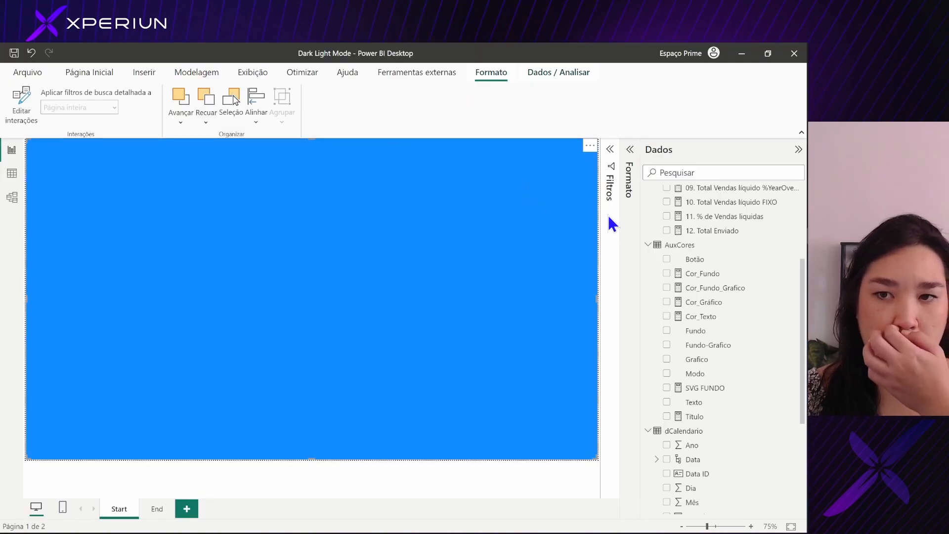
Step: Stretch the Total Vendas líquido por Loja chart downward to align its lower edge with the neighbouring Ticket Médio por Produto chart
left_click(599, 234)
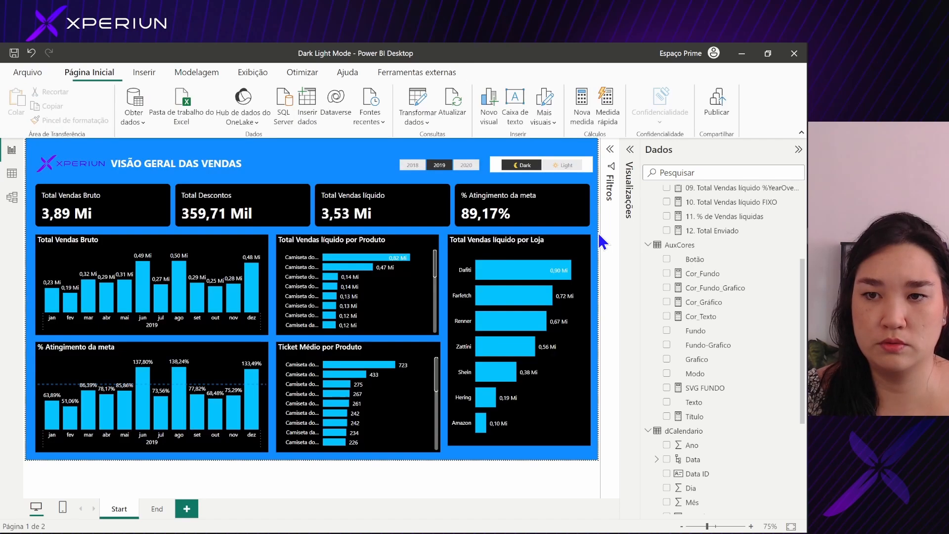
left_click(523, 438)
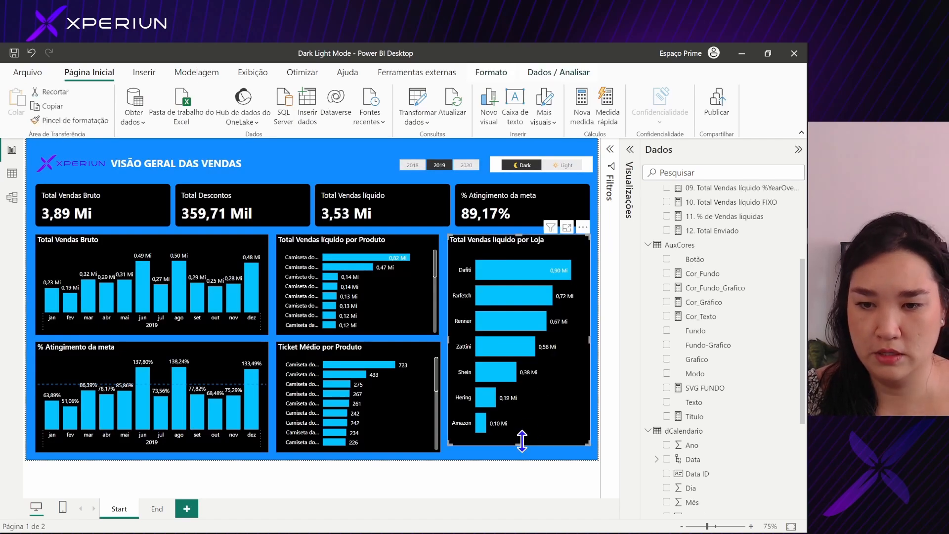
left_click(330, 154)
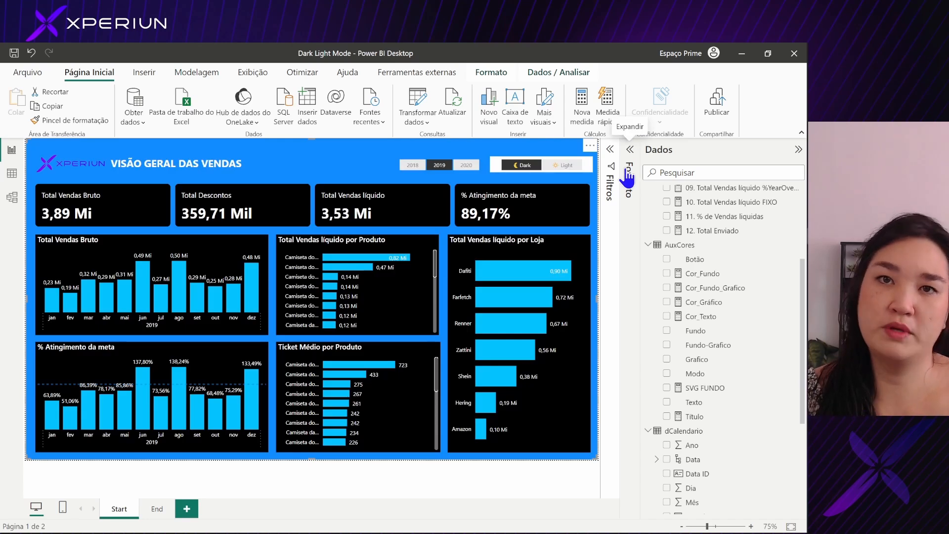
Step: Base the background rectangle's fill colour on the field value of Cor_Fundo
left_click(322, 159)
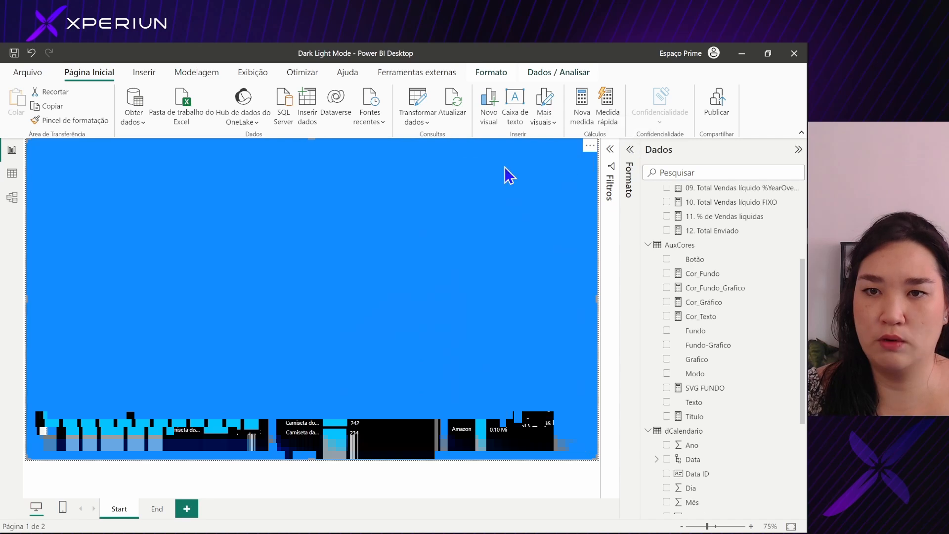
left_click(629, 163)
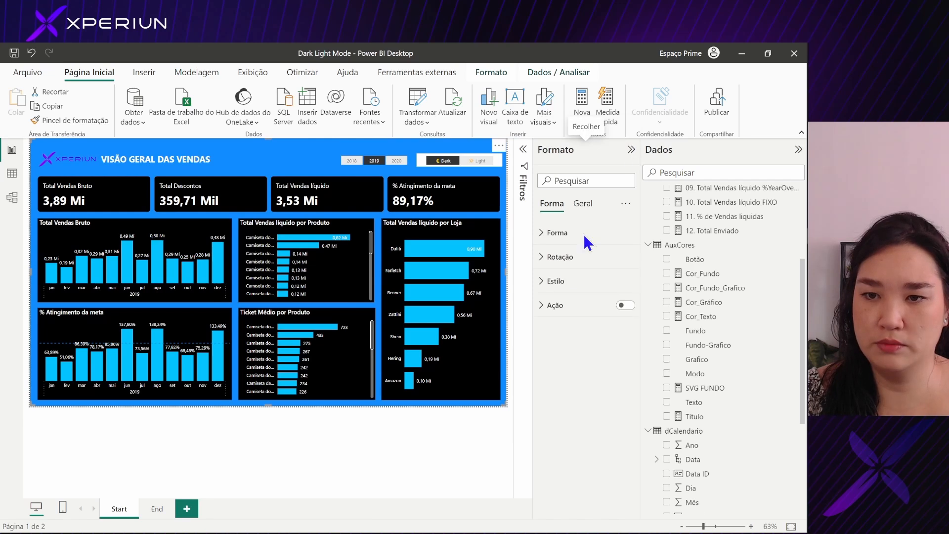
left_click(574, 281)
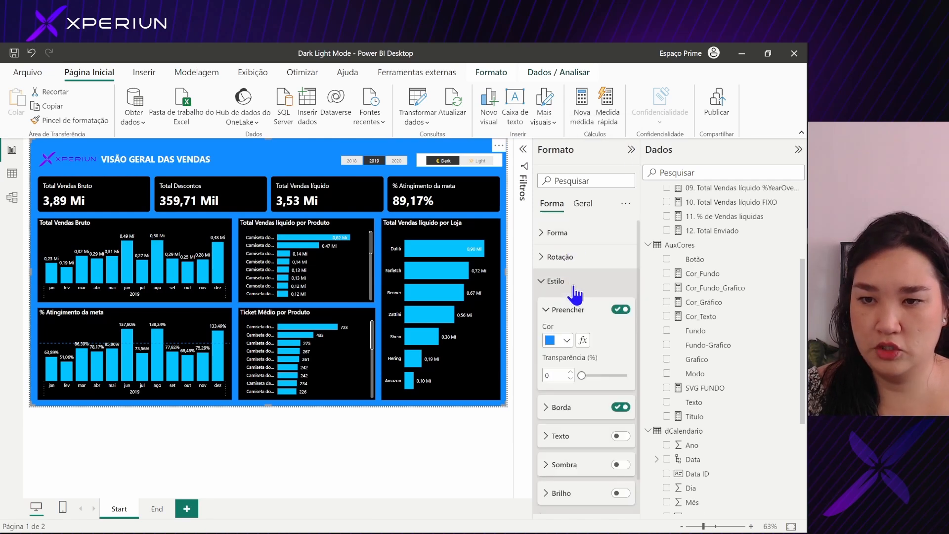
left_click(584, 341)
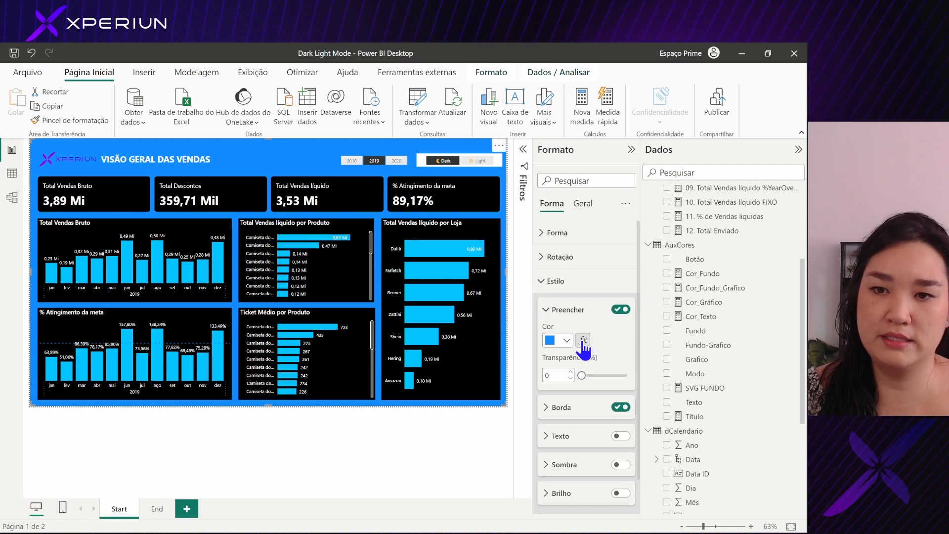
left_click(214, 159)
left_click(186, 212)
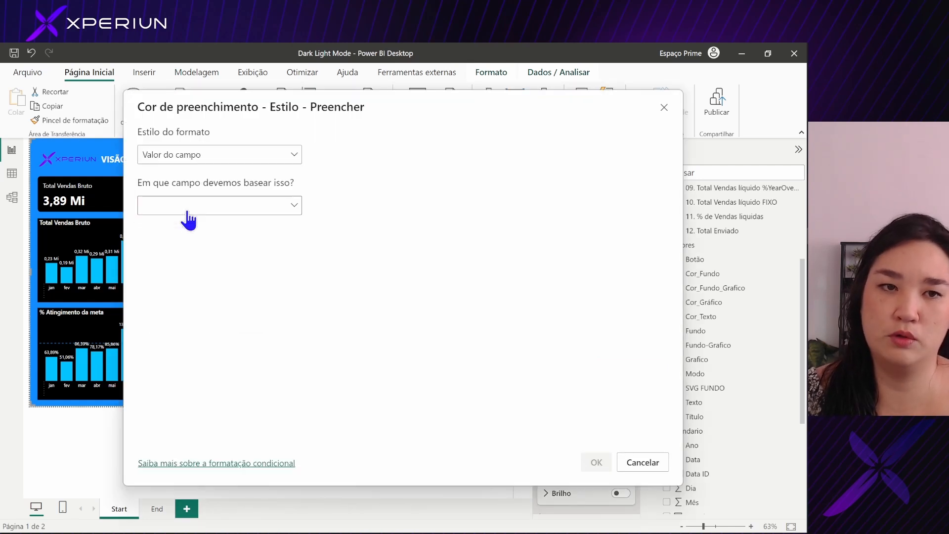
left_click(189, 208)
type("f")
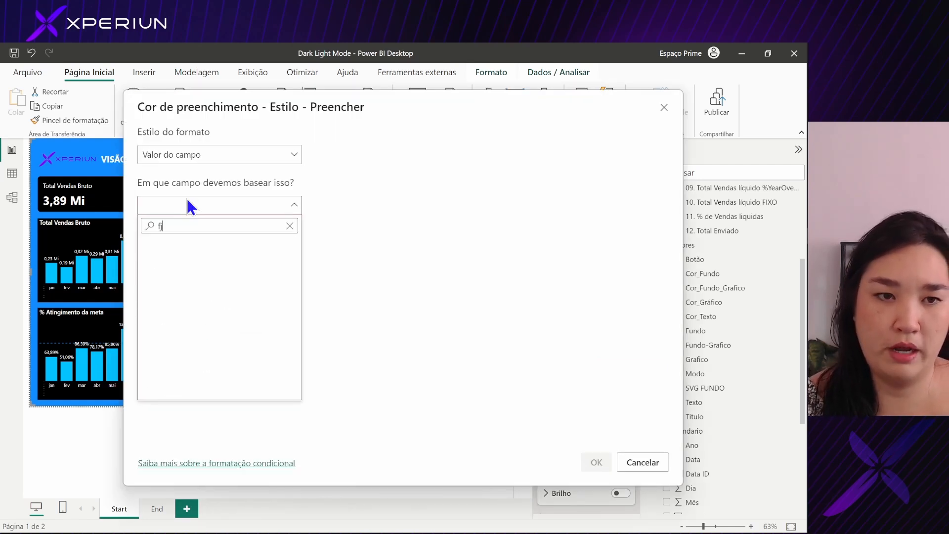
type("und")
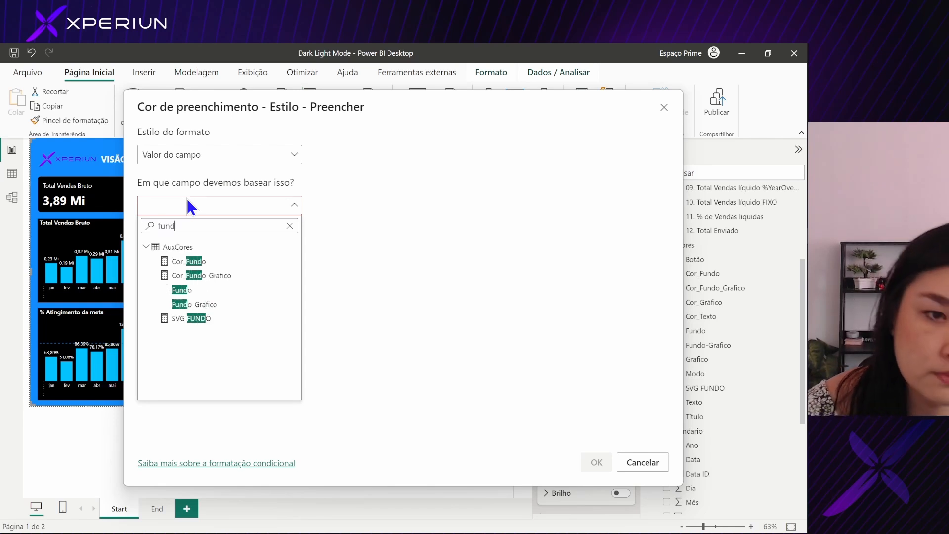
left_click(197, 262)
left_click(595, 465)
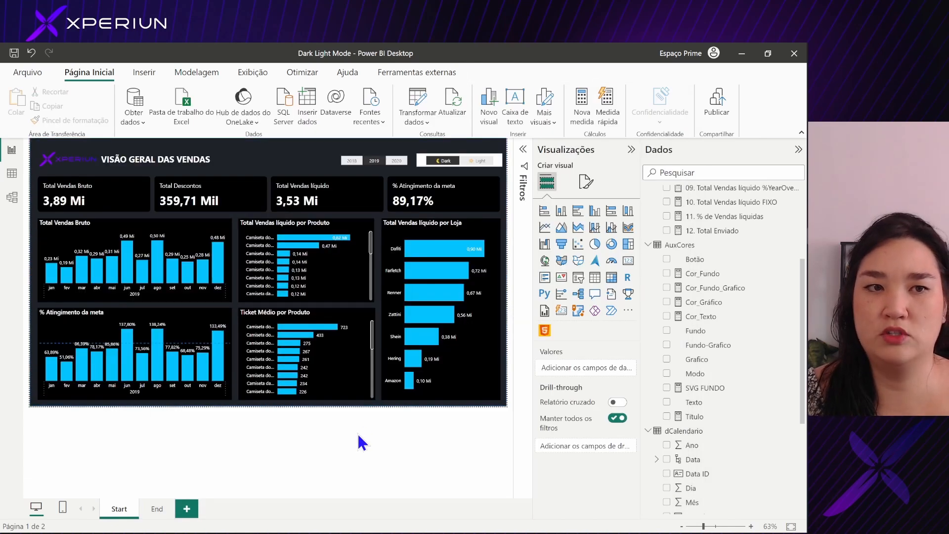
Step: Reset the page title card's font colour and base it on the field value of Cor_Texto
left_click(213, 160)
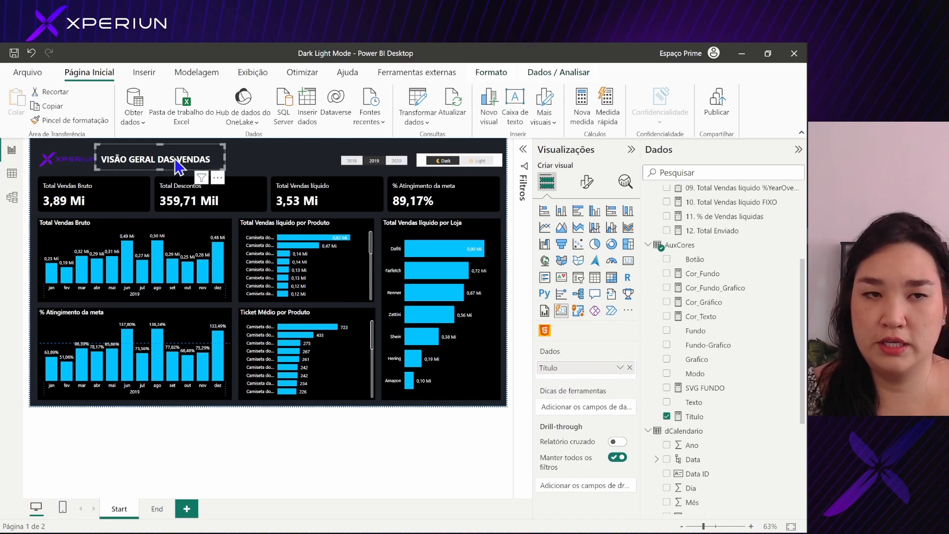
left_click(586, 184)
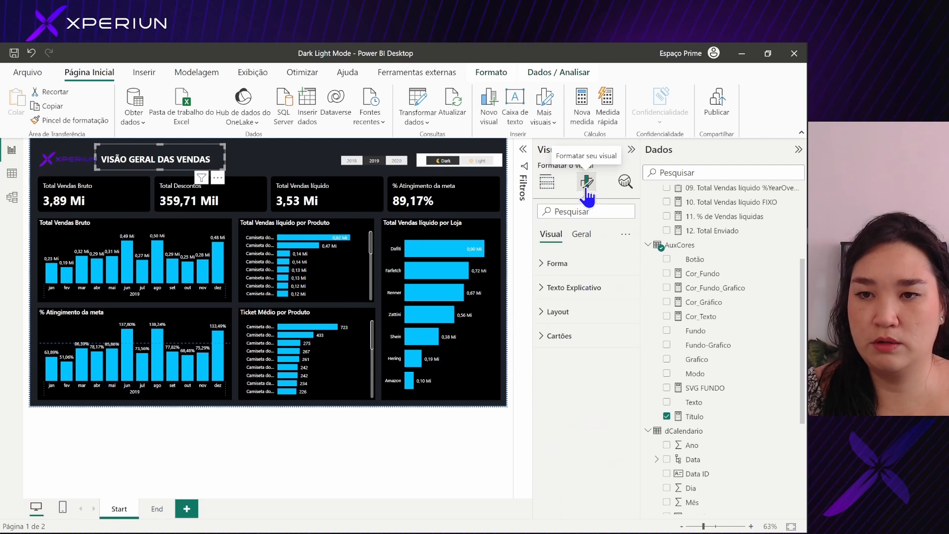
left_click(594, 289)
scroll(595, 293, "down", 2)
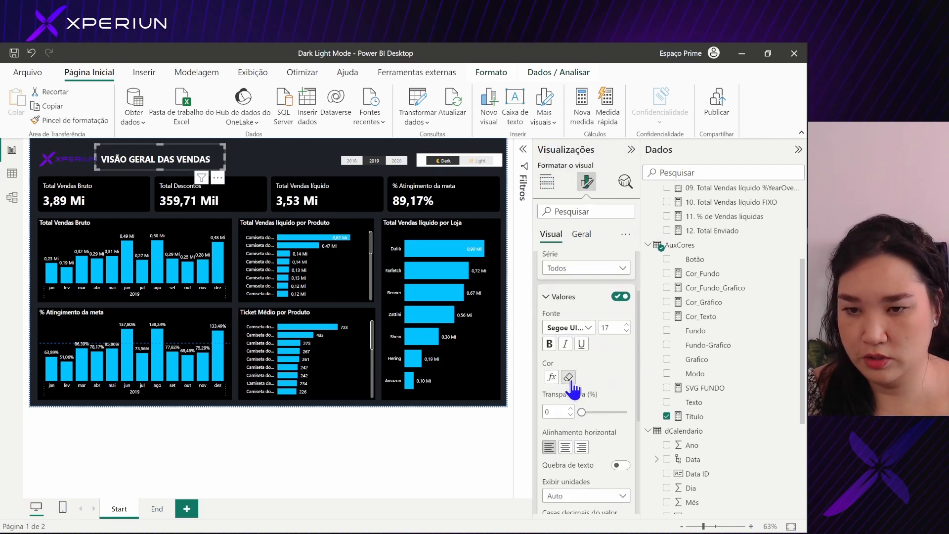
left_click(569, 378)
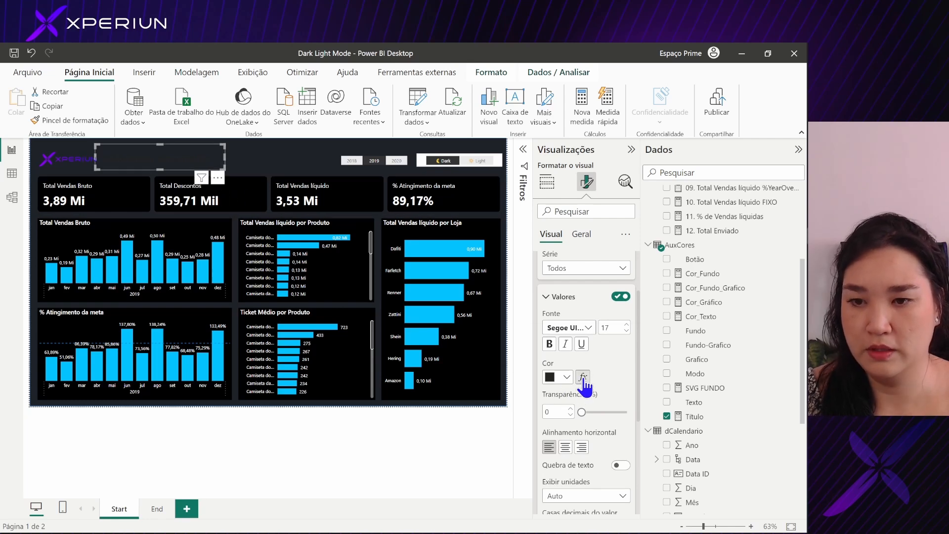
left_click(583, 377)
left_click(223, 158)
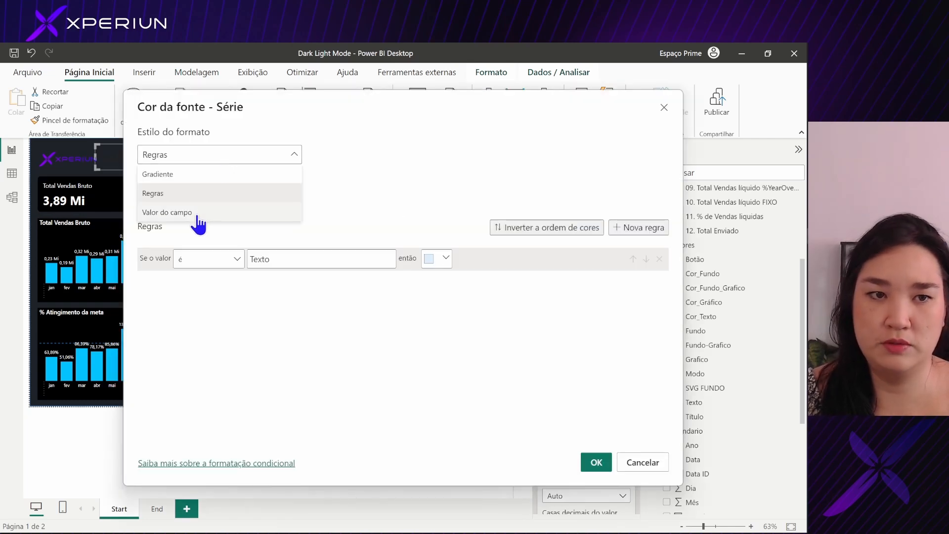
left_click(197, 213)
left_click(206, 205)
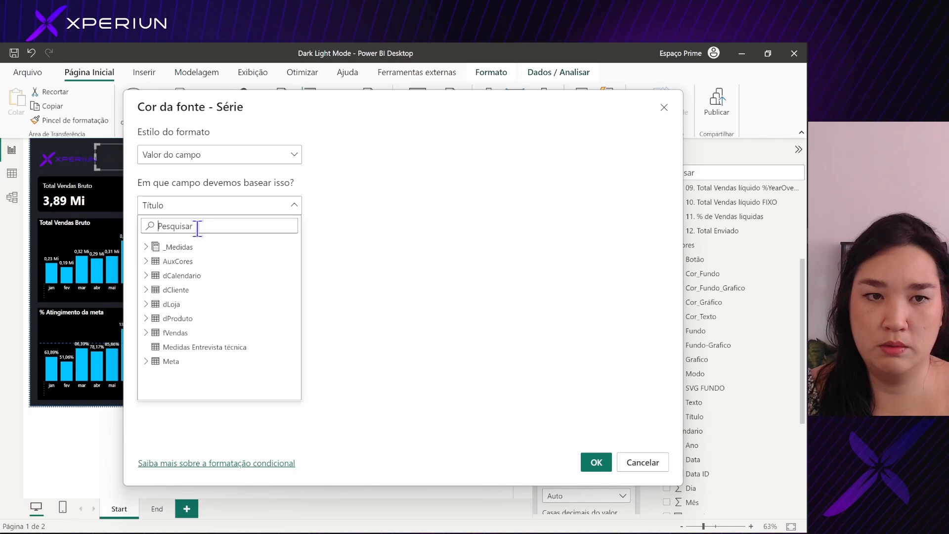
type("tex")
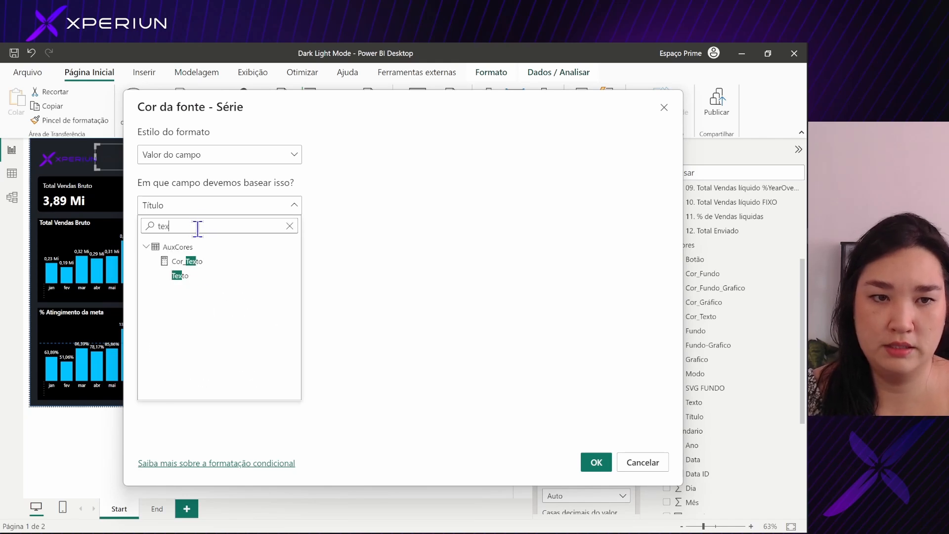
left_click(210, 262)
left_click(596, 462)
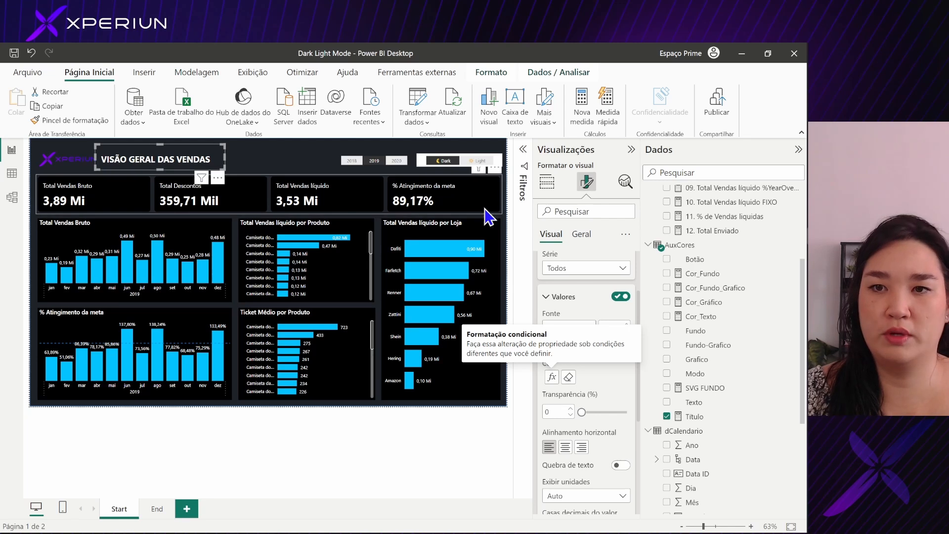
Step: Examine the DAX formula of the Título measure that supplies the page title card's text
left_click(547, 185)
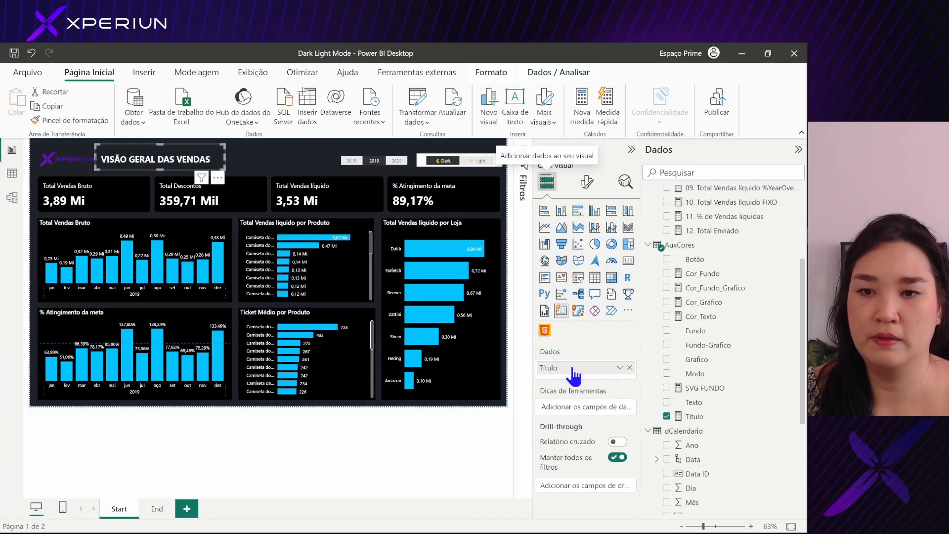
left_click(712, 417)
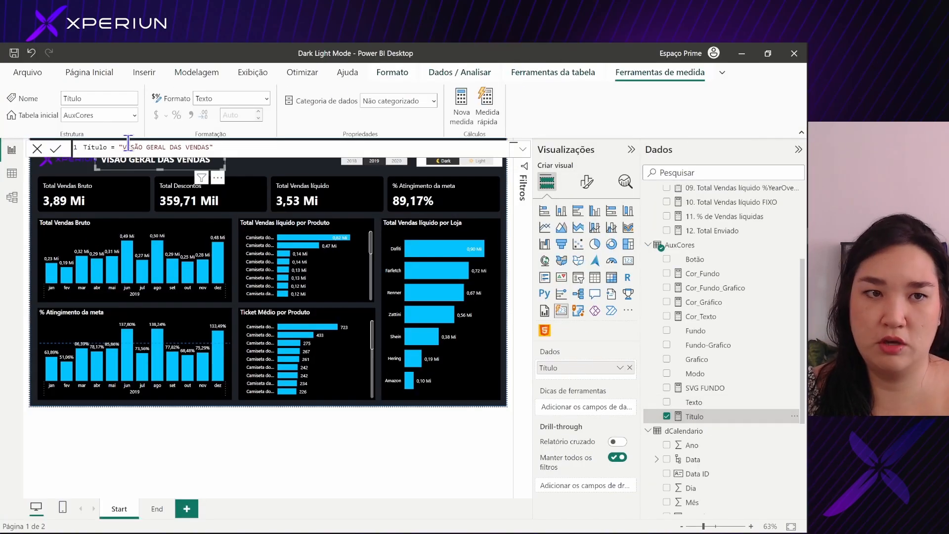
left_click_drag(122, 147, 234, 156)
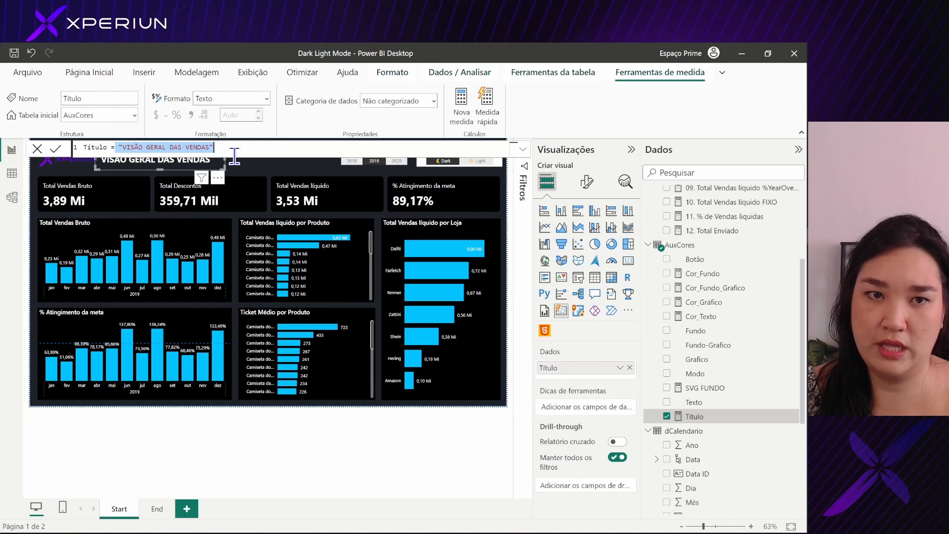
left_click(254, 169)
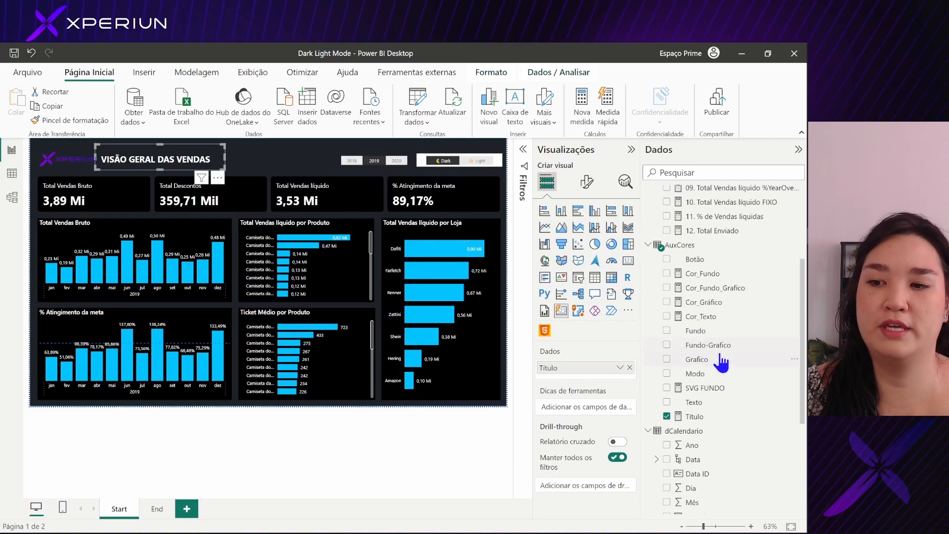
left_click(706, 418)
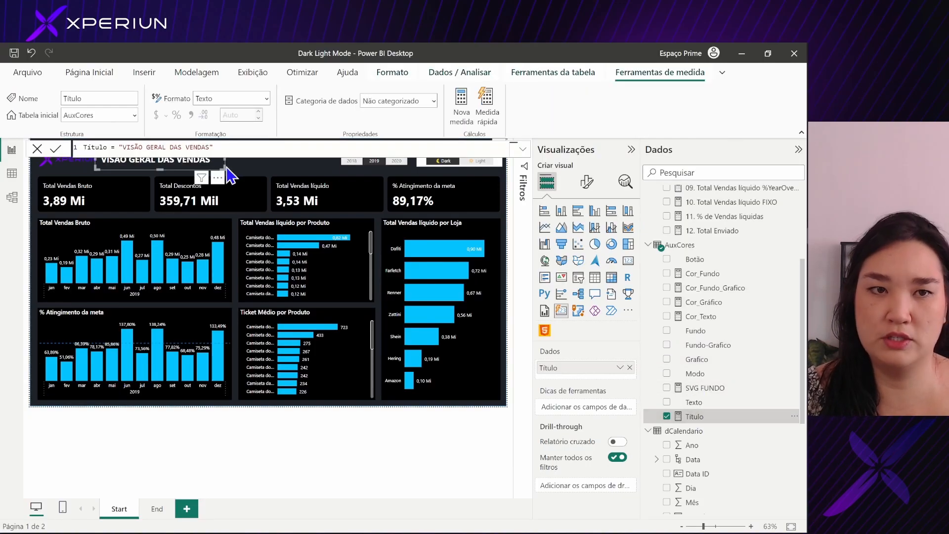
left_click_drag(110, 147, 234, 147)
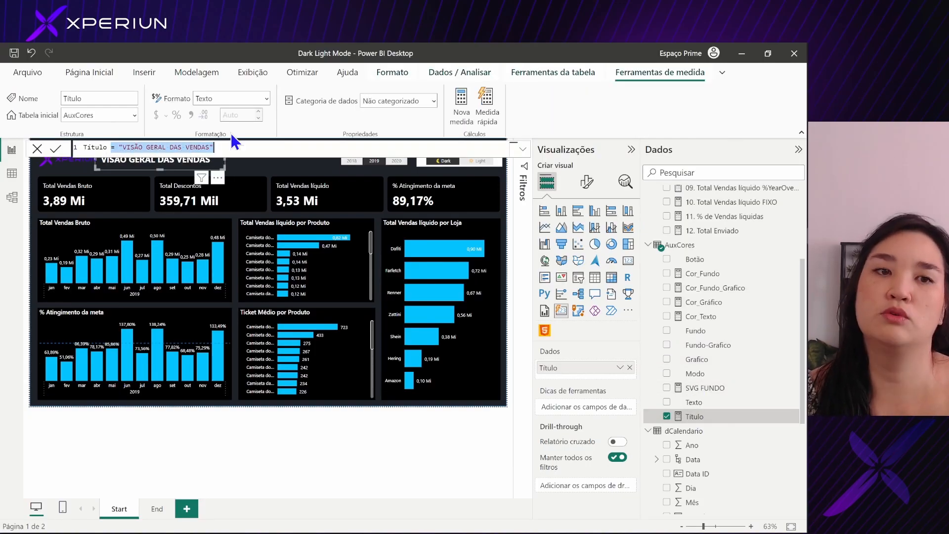
left_click(113, 147)
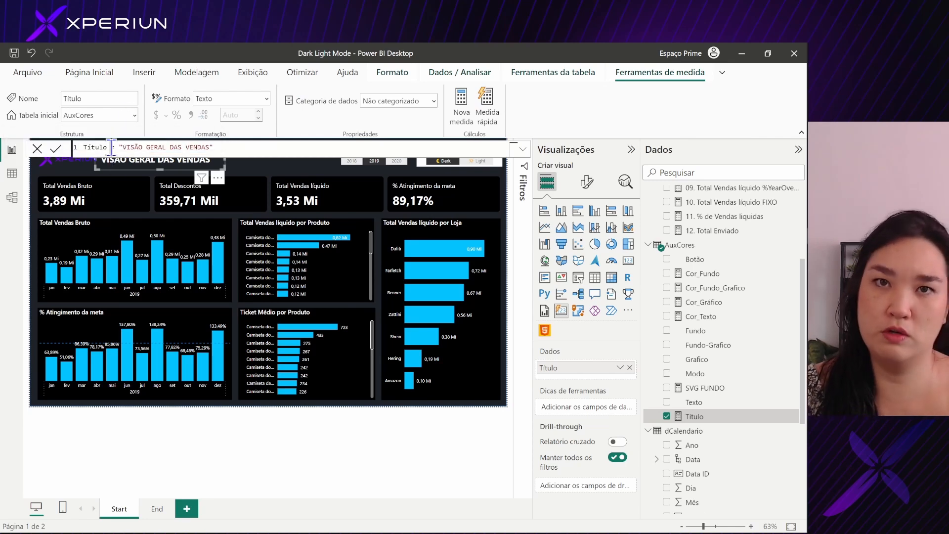
left_click(255, 173)
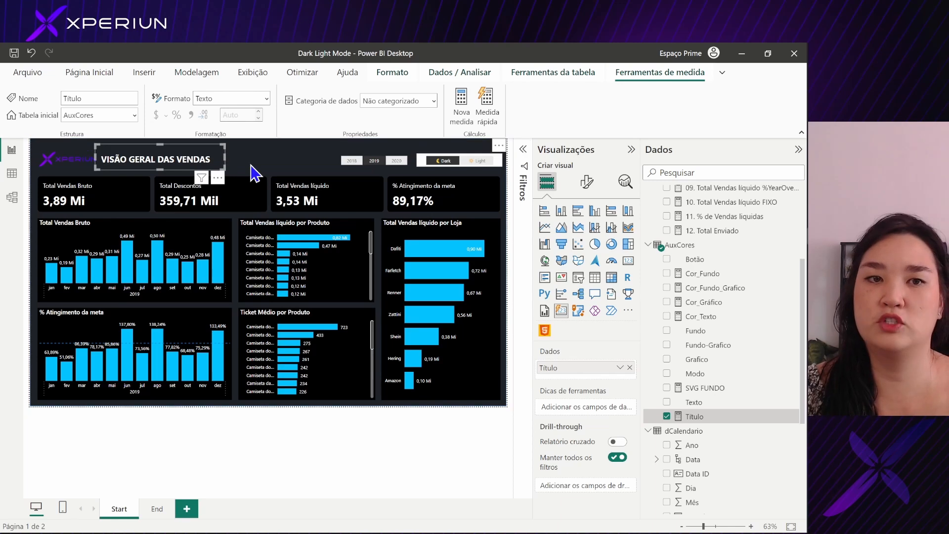
Step: Review the page title card's data field and the conditional formatting of its font colour
left_click(586, 181)
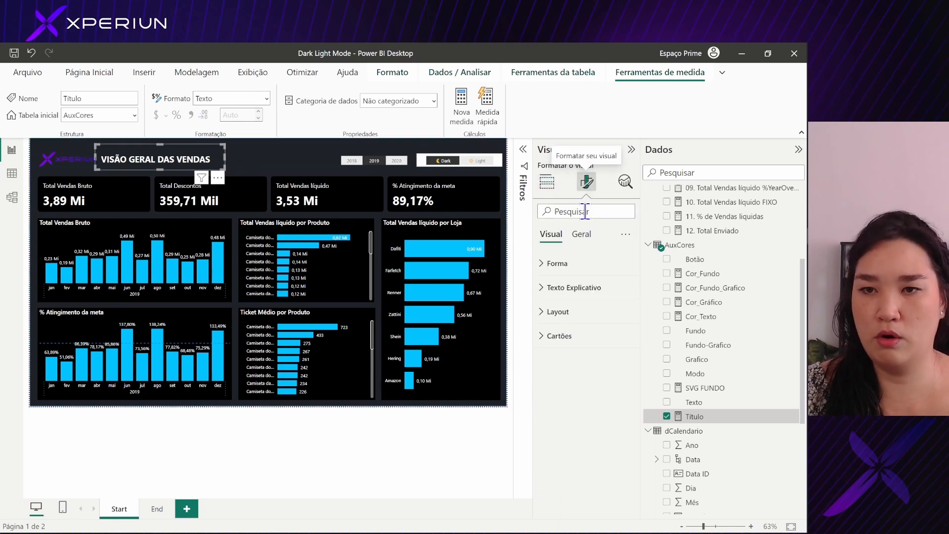
left_click(547, 182)
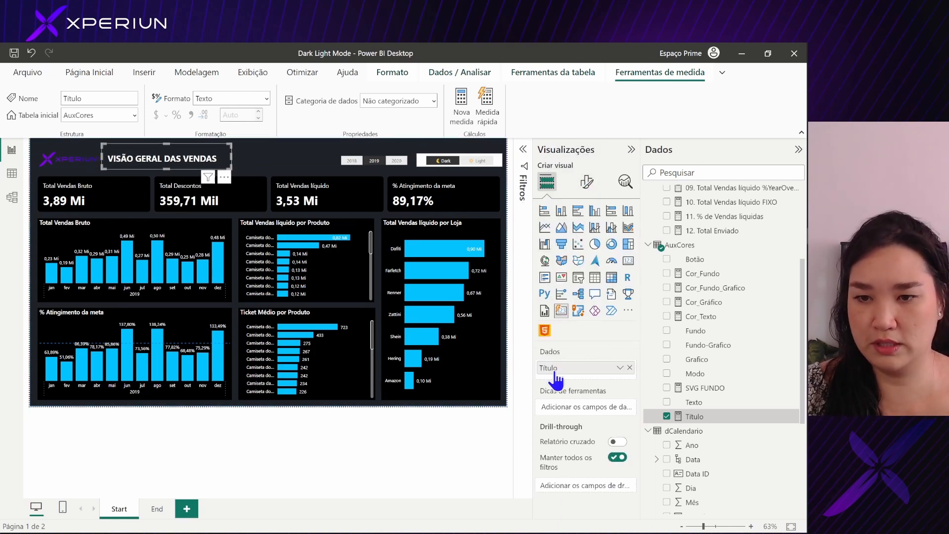
left_click(586, 182)
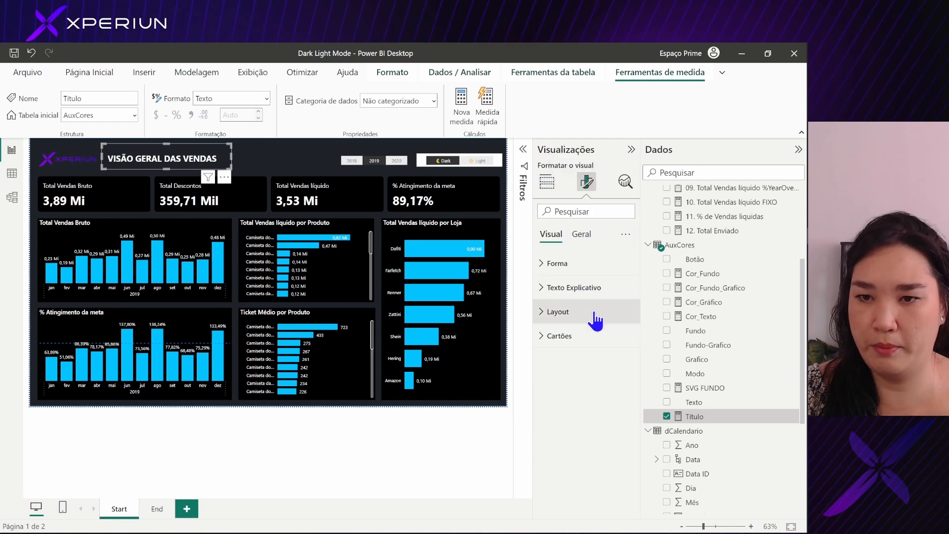
left_click(583, 294)
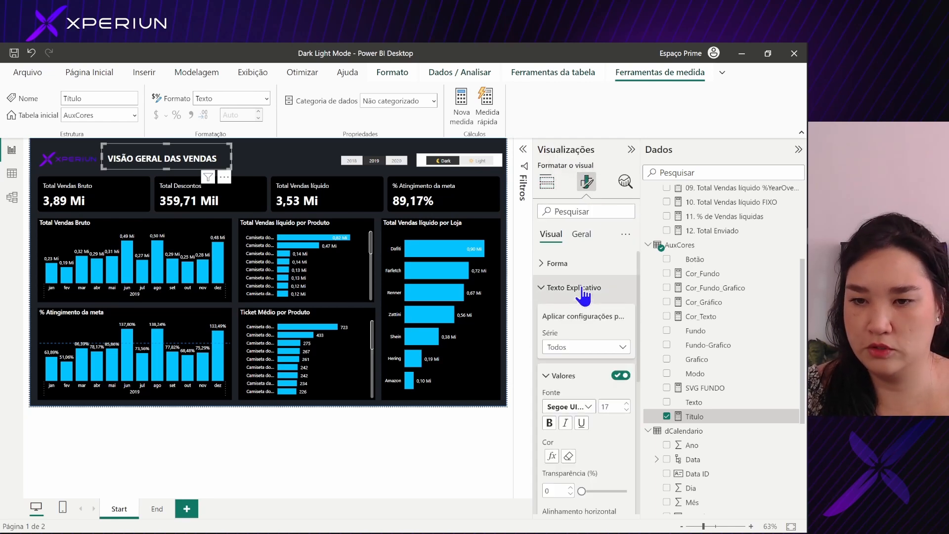
left_click(552, 456)
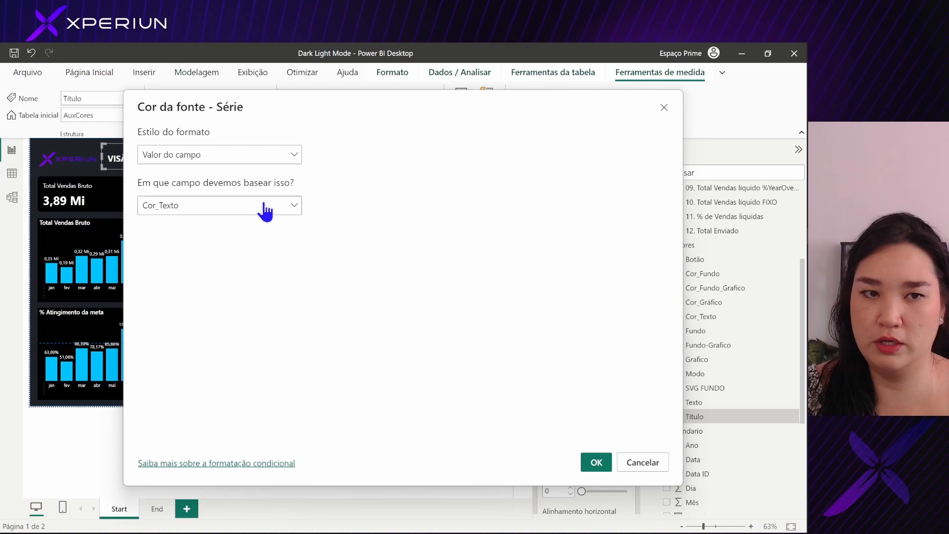
left_click(663, 108)
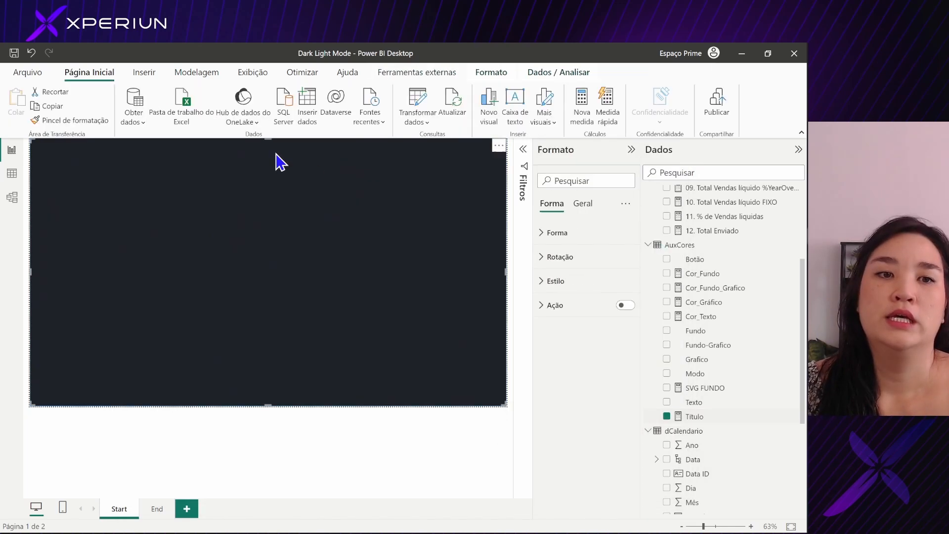
Step: Test the theme switch in a wider report view by choosing Light and returning to Dark
left_click(516, 199)
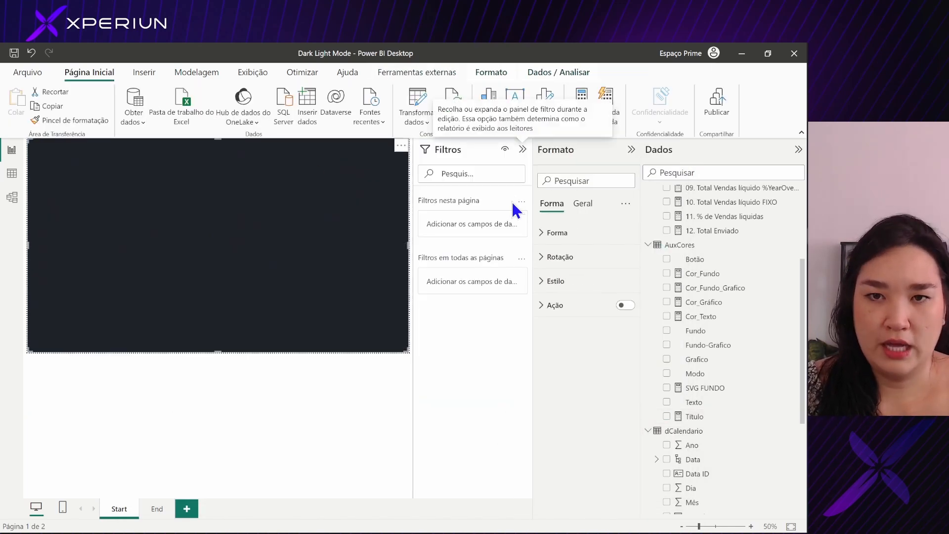
left_click(525, 149)
left_click(632, 150)
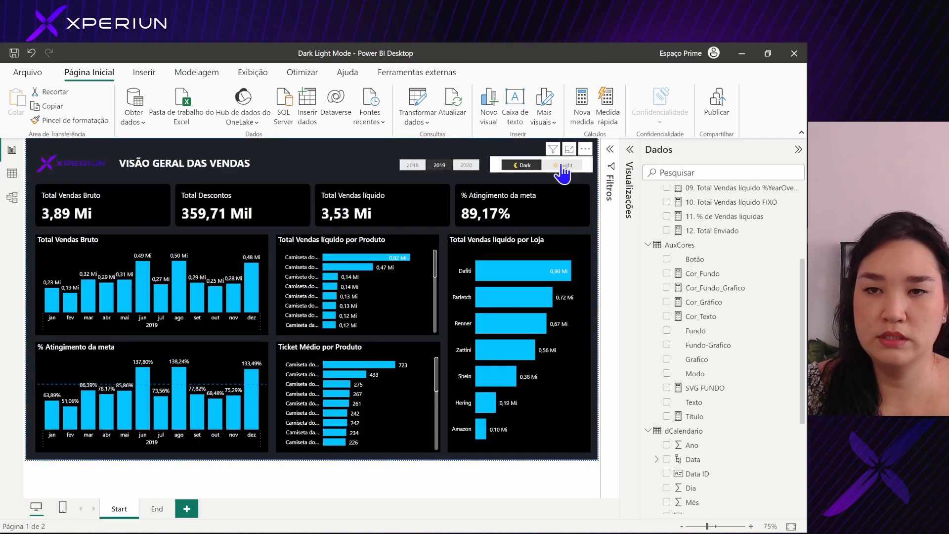
left_click(564, 168)
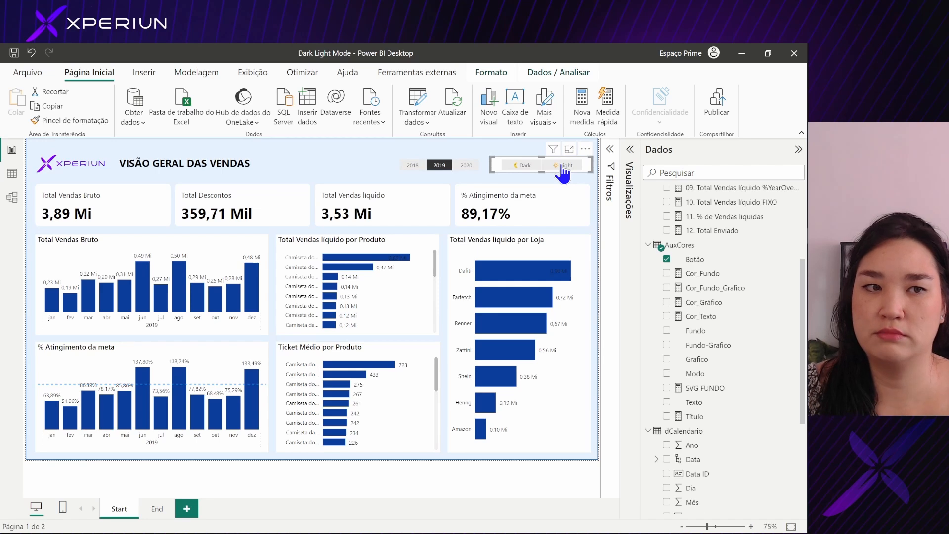
left_click(522, 167)
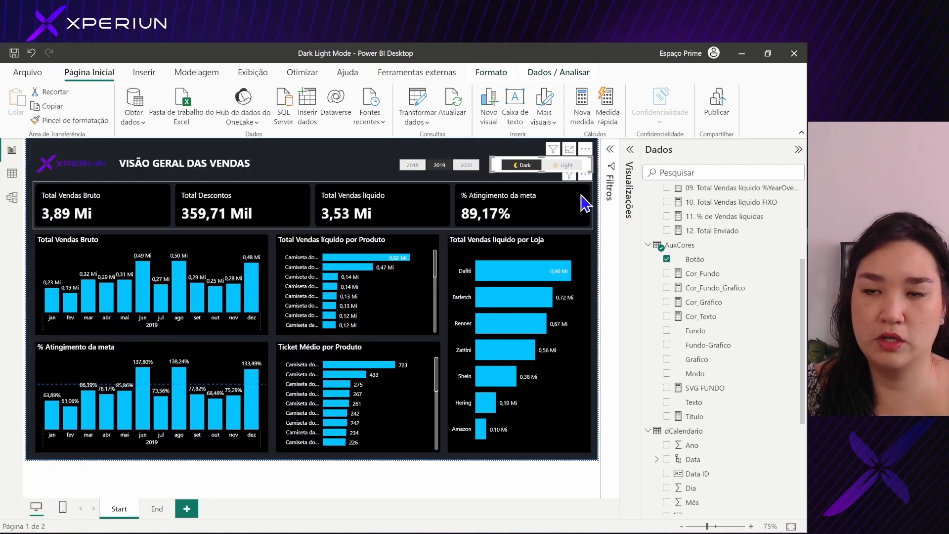
left_click(597, 209)
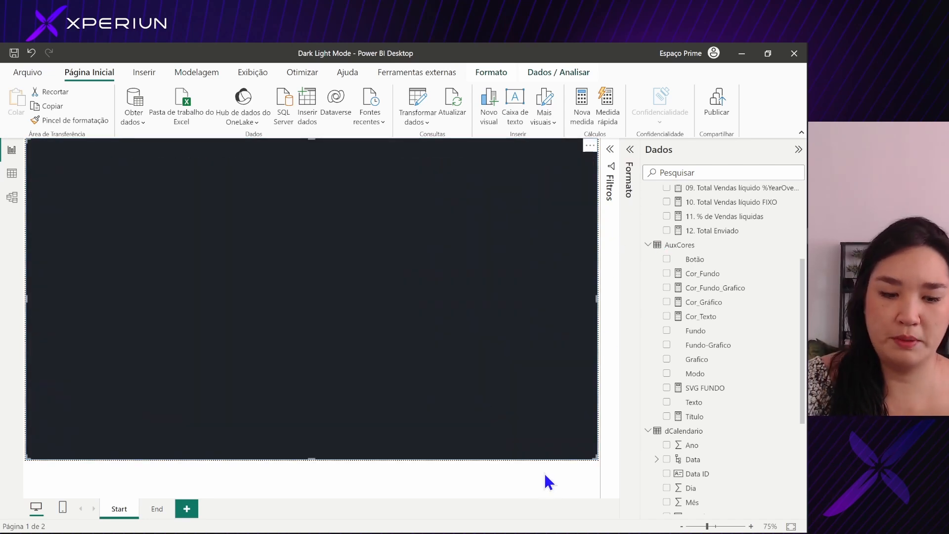
left_click(533, 489)
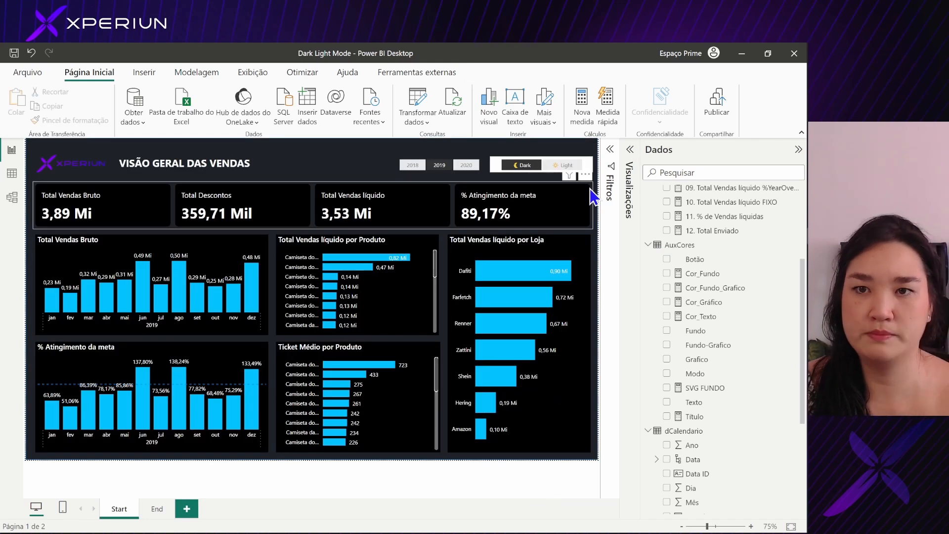
Step: Turn off the background of the Dark/Light slicer
left_click(494, 161)
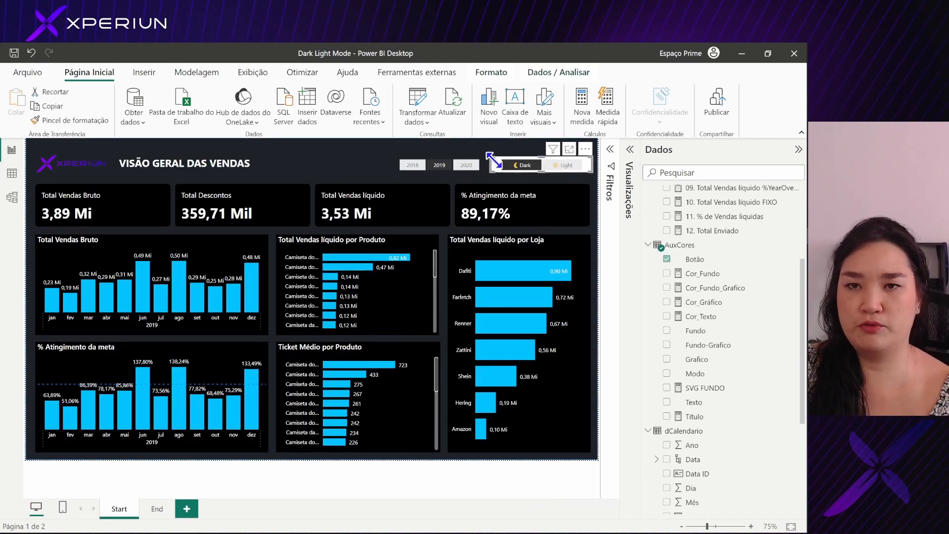
left_click(629, 168)
left_click(587, 183)
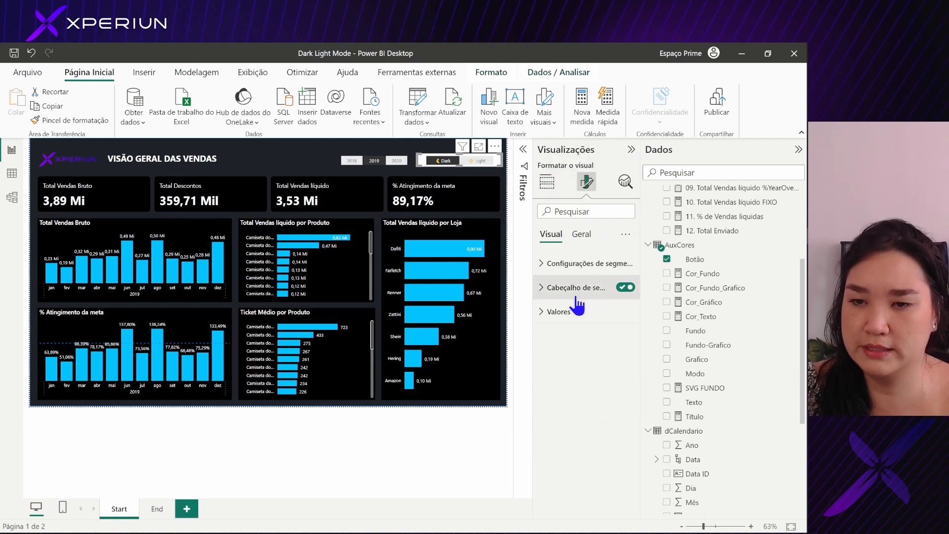
left_click(582, 236)
left_click(557, 311)
left_click(621, 340)
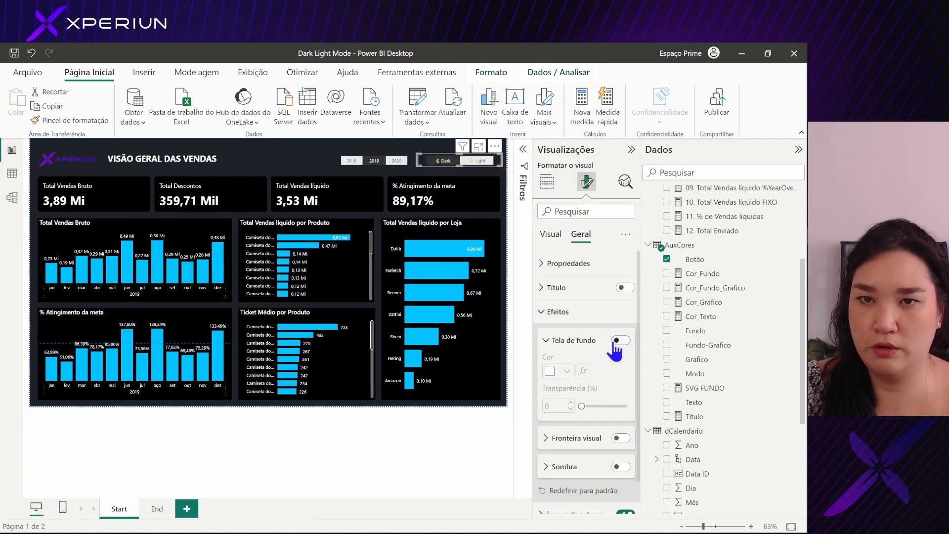
left_click(631, 150)
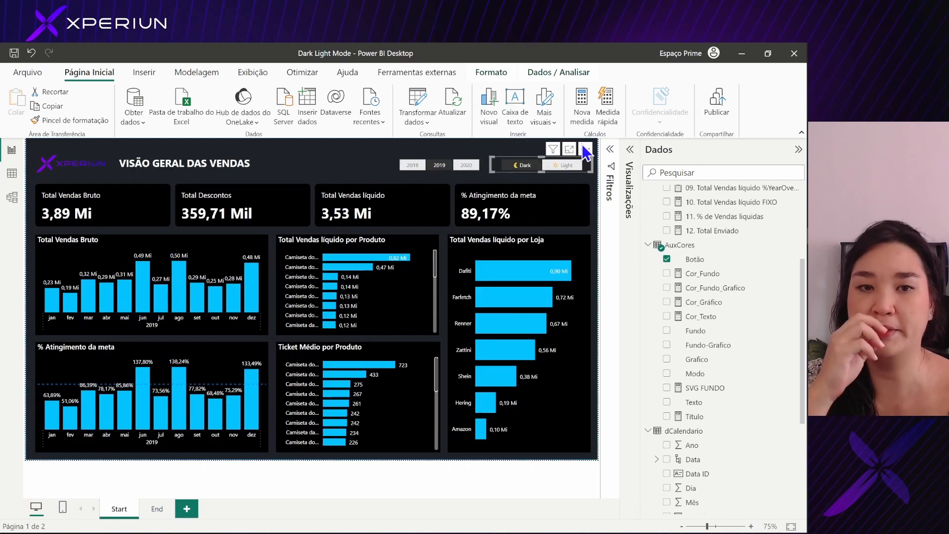
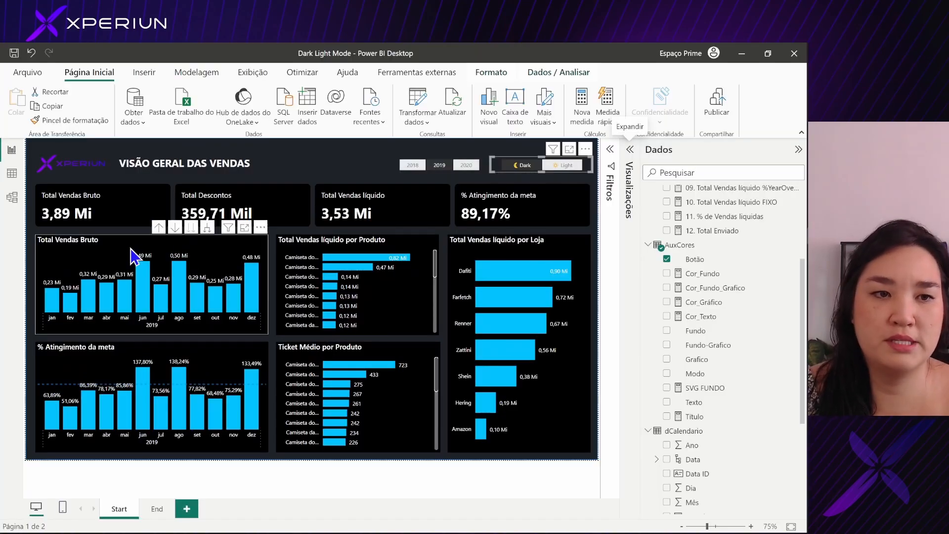
Step: Turn on the visual border of the Total Vendas Bruto column chart and give it a pink colour
left_click(46, 271)
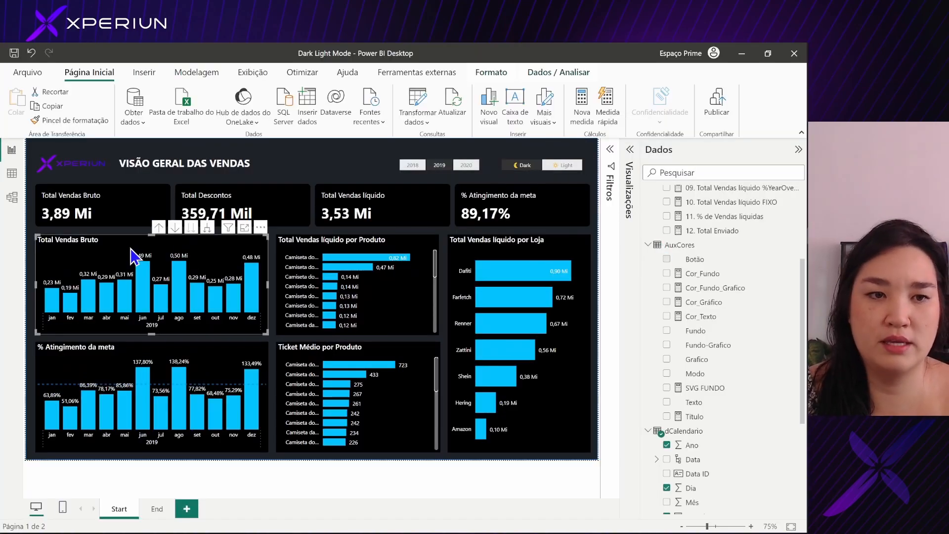
left_click(631, 162)
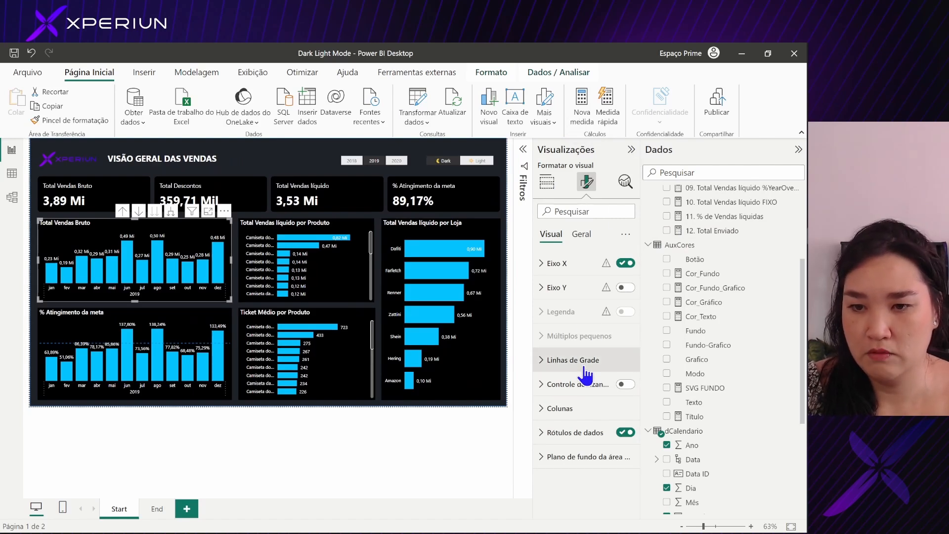
left_click(580, 236)
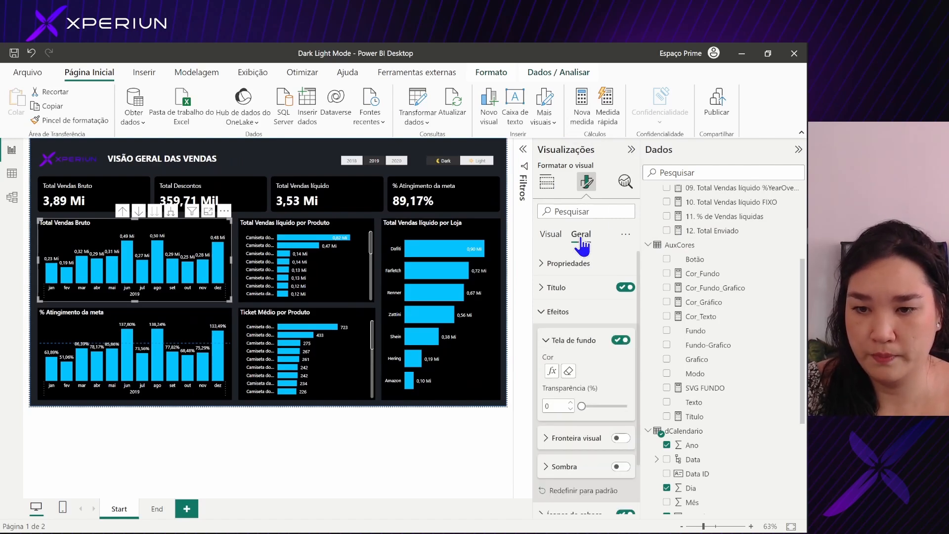
left_click(590, 440)
left_click(618, 438)
scroll(618, 435, "down", 2)
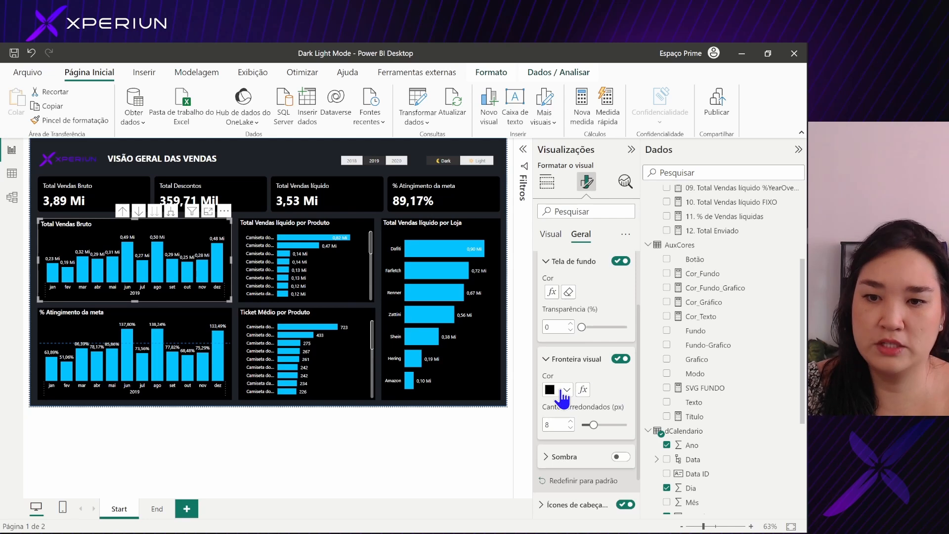
left_click(564, 390)
left_click(658, 200)
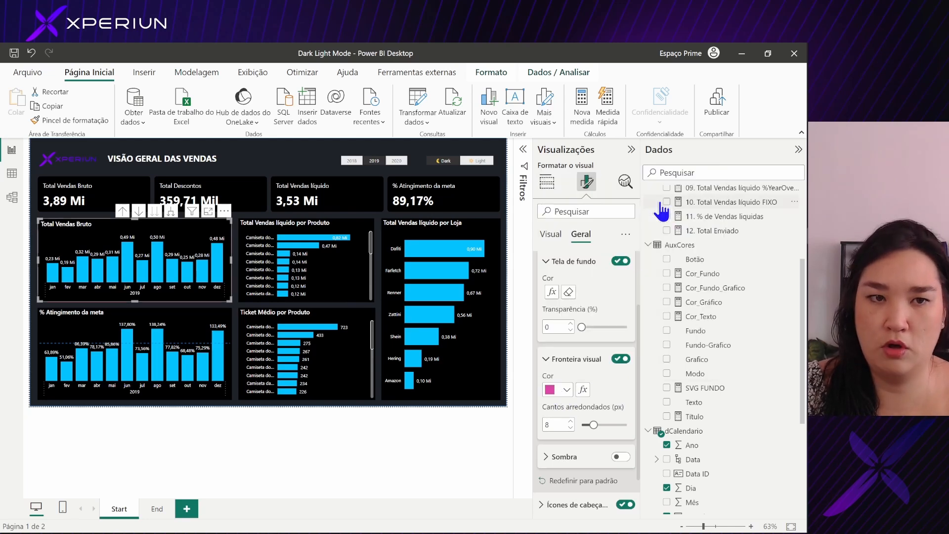
left_click(363, 155)
left_click(423, 428)
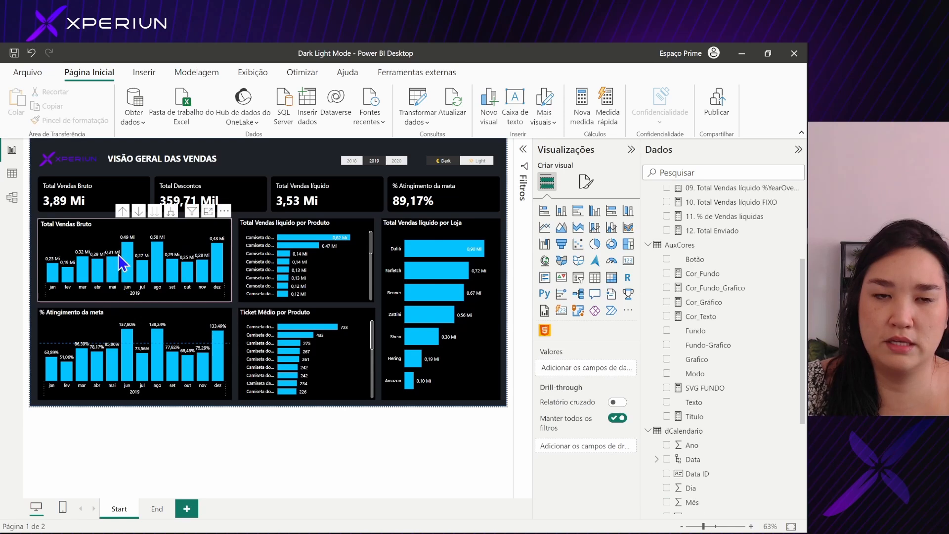
Step: Set the Total Vendas Bruto chart's border colour by field value, based on the Cor_Fundo_Grafico measure
left_click(170, 233)
left_click(593, 187)
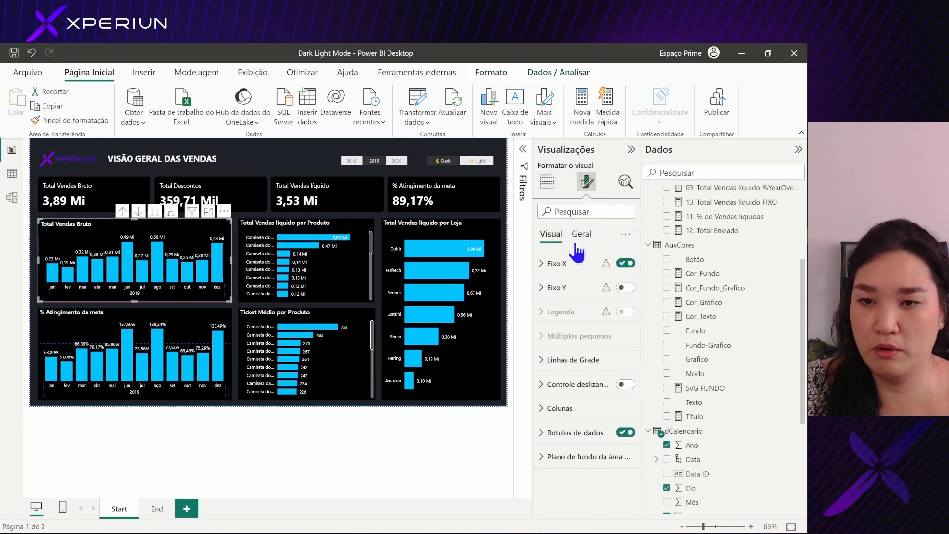
left_click(578, 235)
left_click(570, 313)
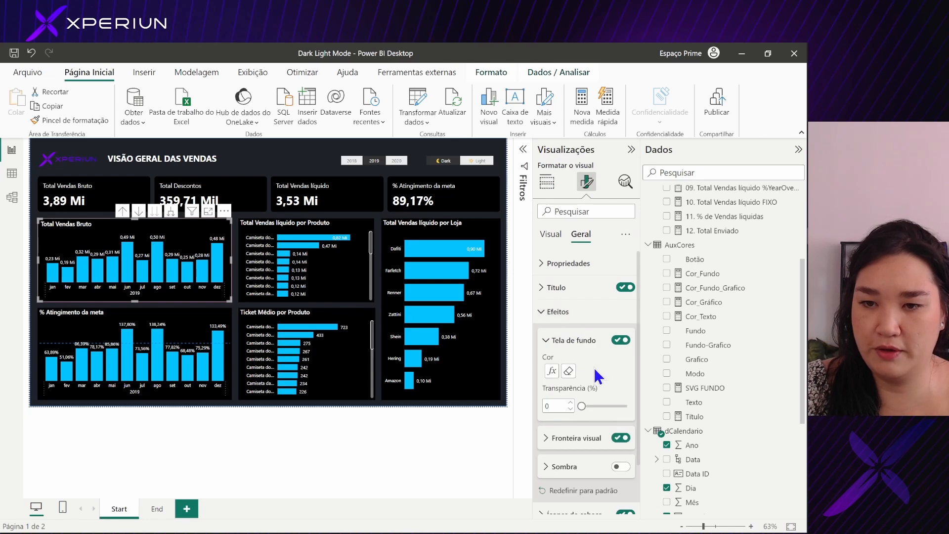
scroll(574, 381, "down", 2)
scroll(575, 380, "down", 1)
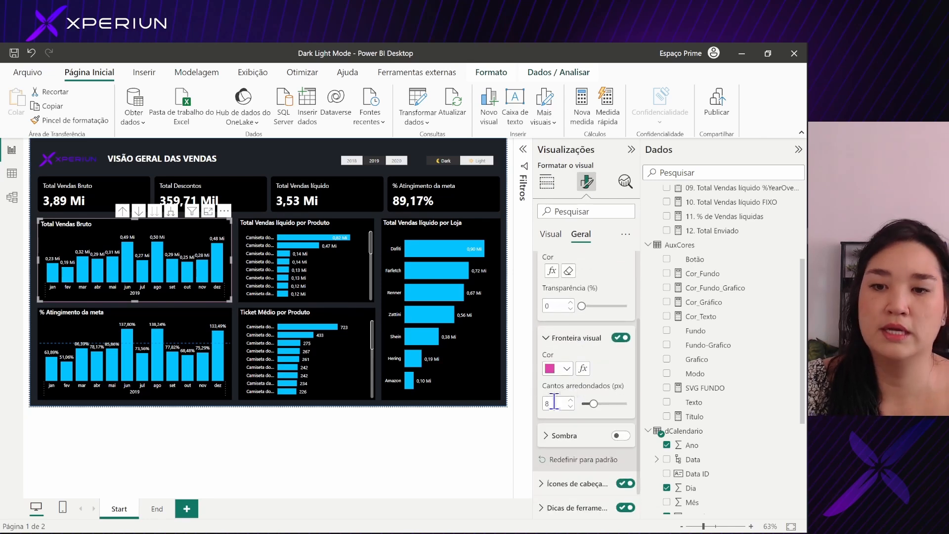
left_click_drag(557, 403, 527, 405)
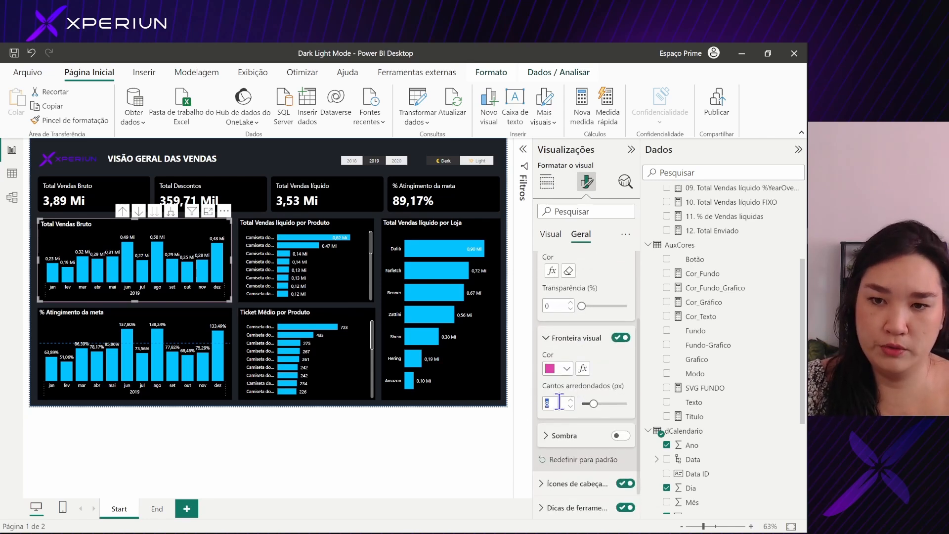
left_click(583, 369)
left_click(181, 156)
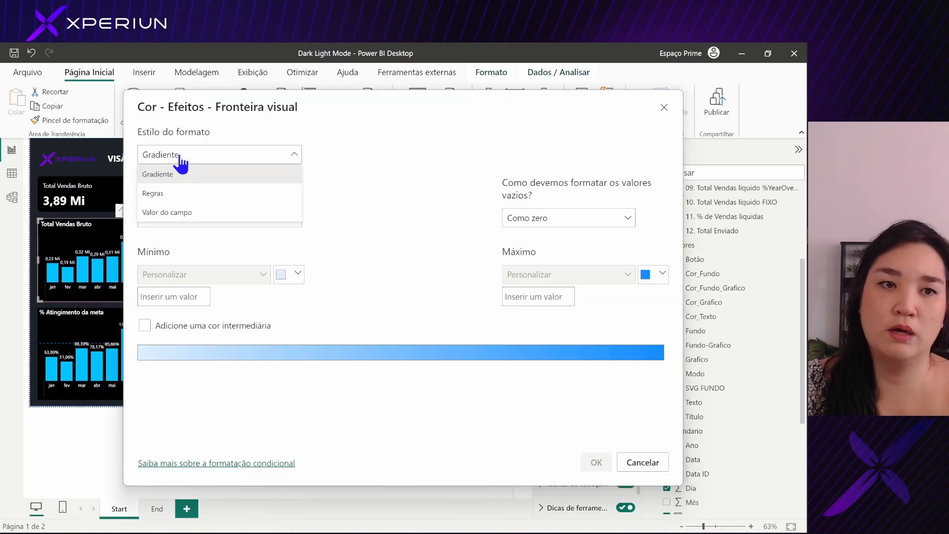
left_click(191, 213)
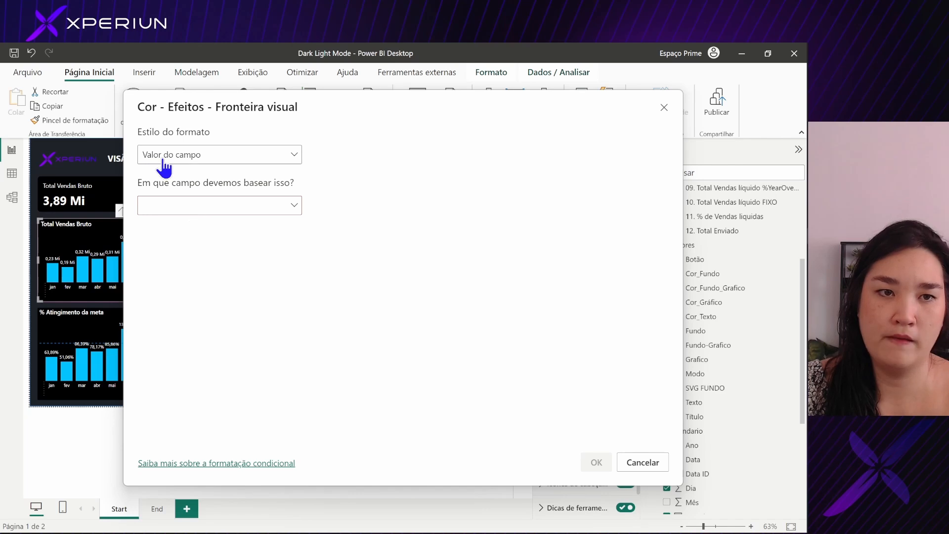
left_click(178, 218)
type("f")
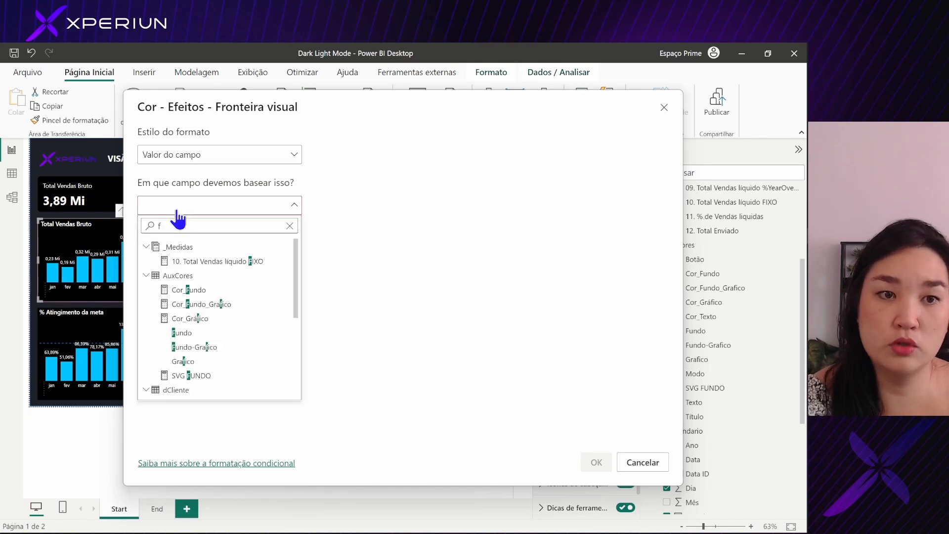
type("un")
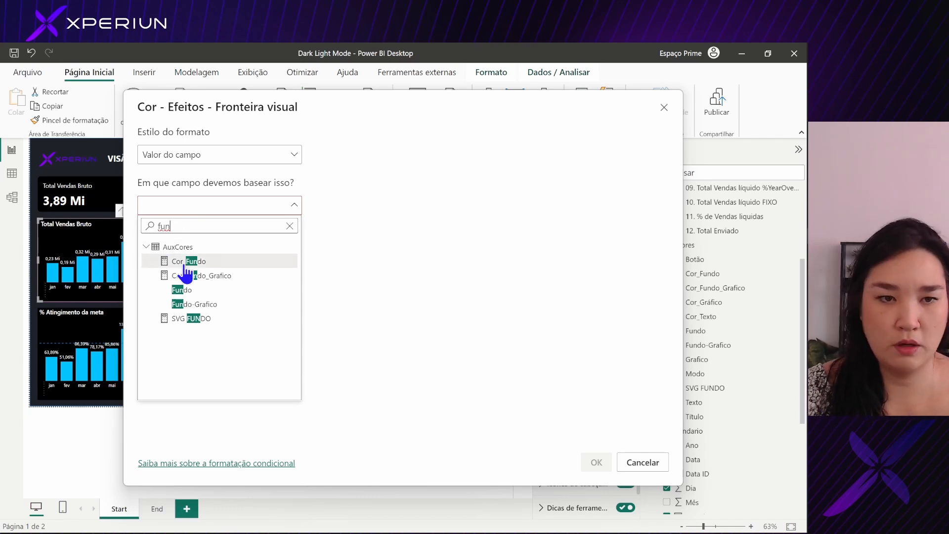
left_click(201, 277)
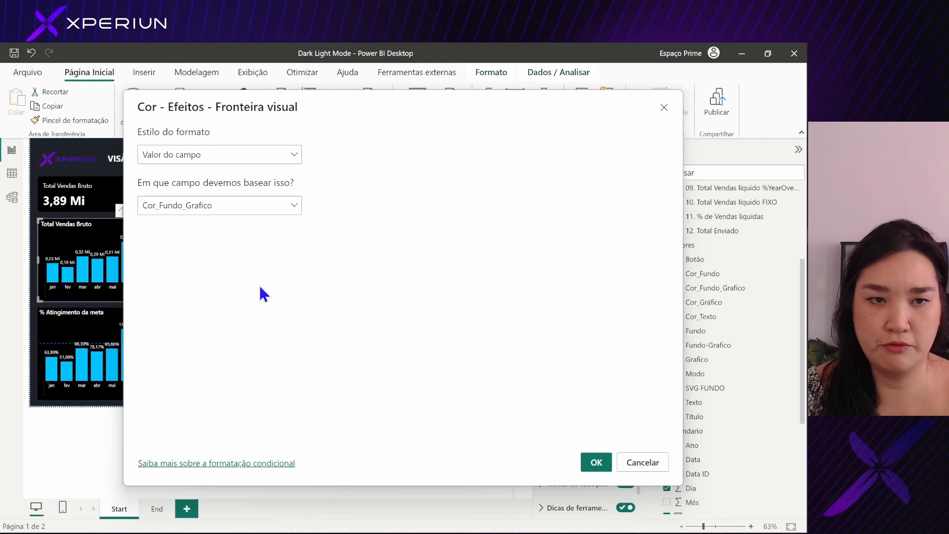
left_click(595, 463)
left_click(482, 410)
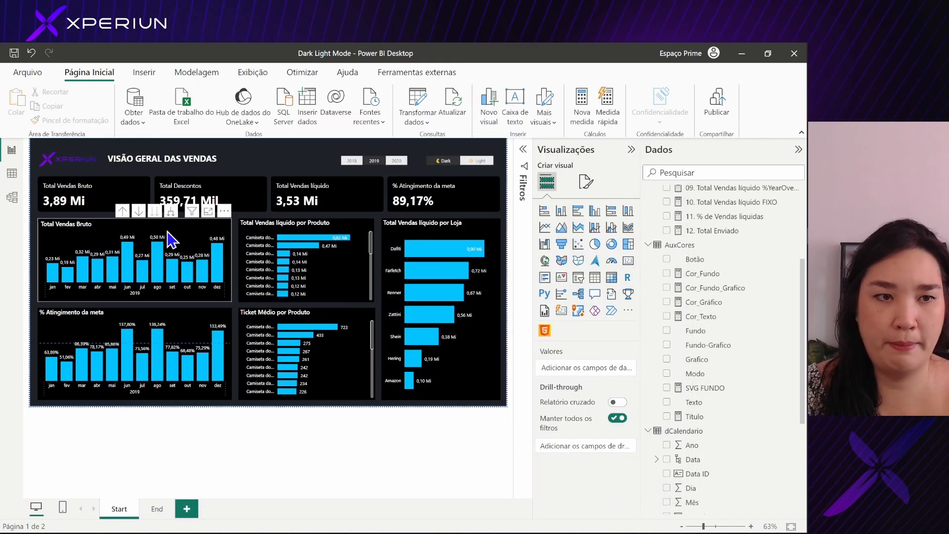
Step: Compare the corners of the Total Vendas Bruto chart with those of the neighbouring charts
key("ctrl+1")
left_click(119, 233)
key("Escape")
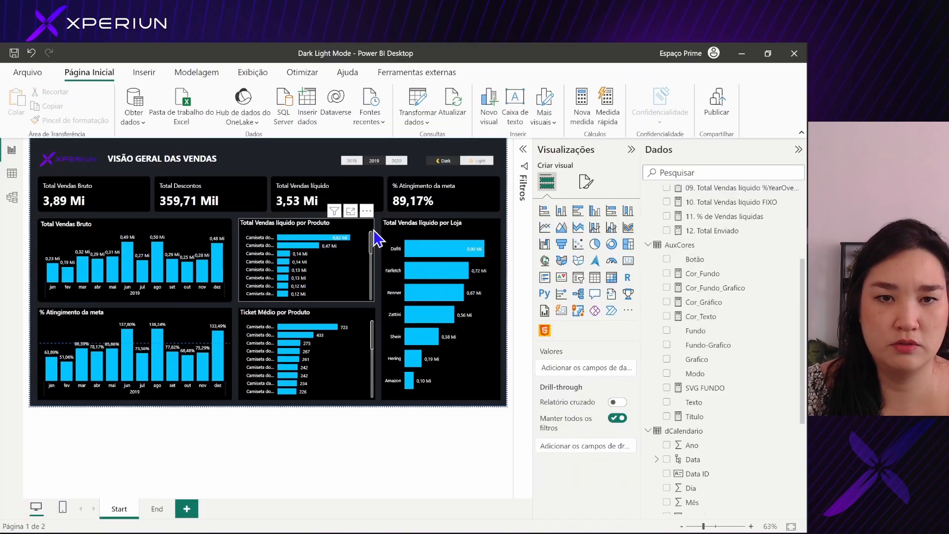
key("ctrl+1")
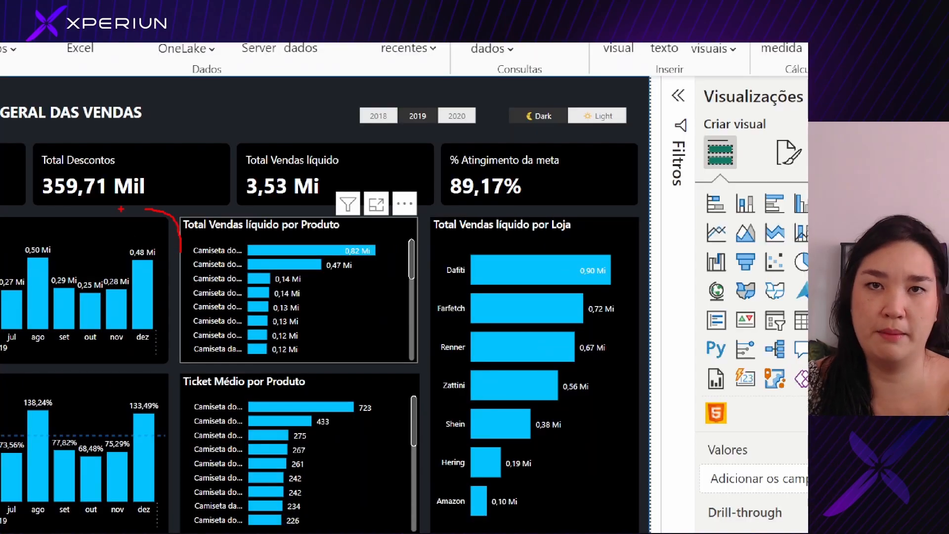
key("Escape")
Step: Copy the Total Vendas Bruto chart's formatting to the Total Vendas líquido por Produto, Total Vendas líquido por Loja and % Atingimento da meta charts
left_click(214, 229)
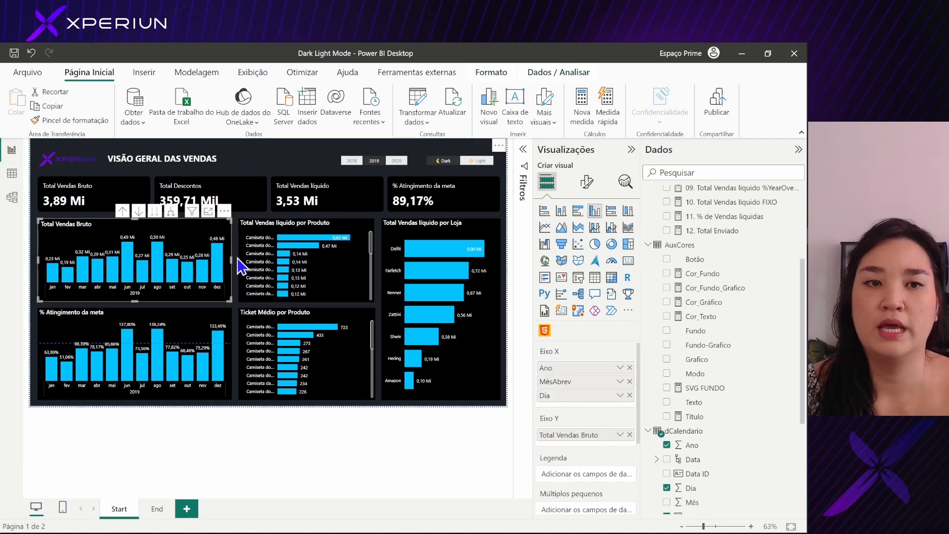
left_click(68, 120)
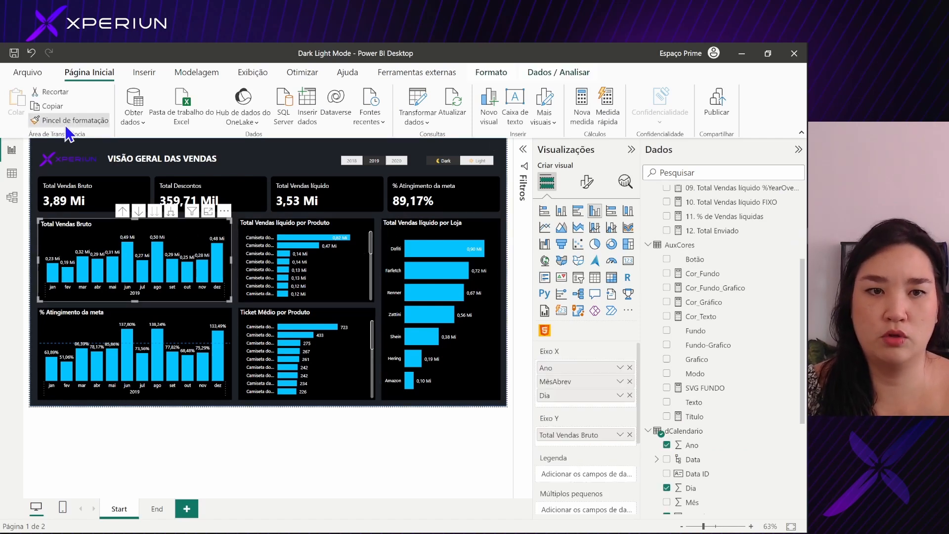
left_click(141, 160)
left_click(205, 227)
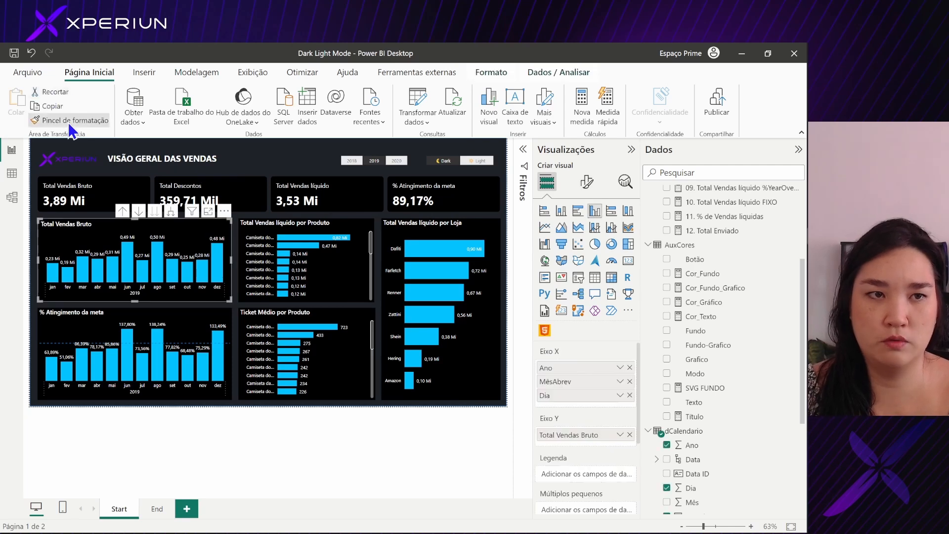
left_click(68, 122)
left_click(318, 227)
left_click(68, 124)
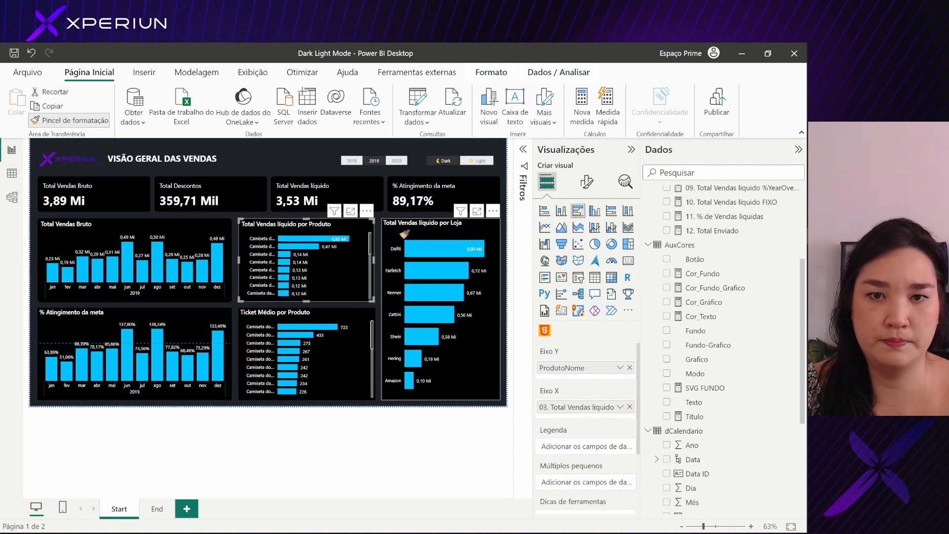
left_click(421, 233)
left_click(68, 123)
left_click(215, 324)
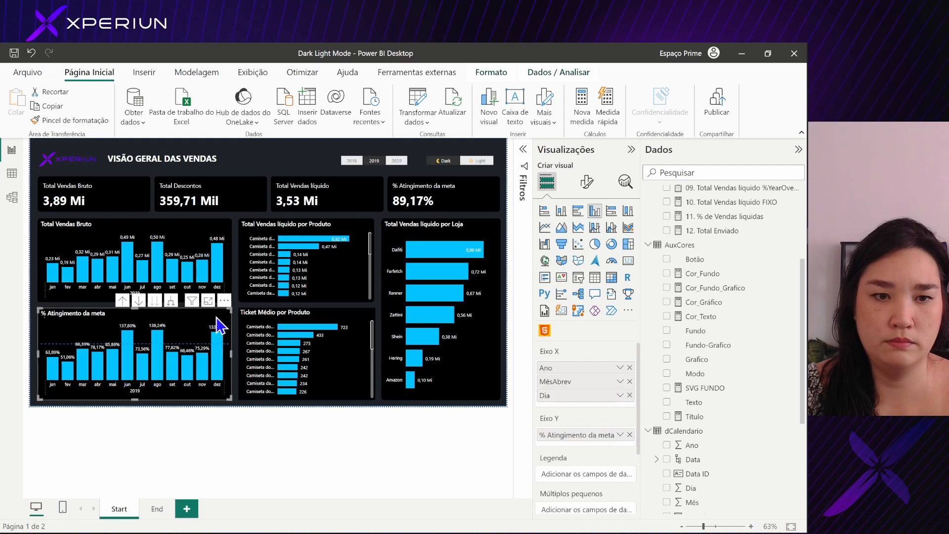
left_click(360, 243)
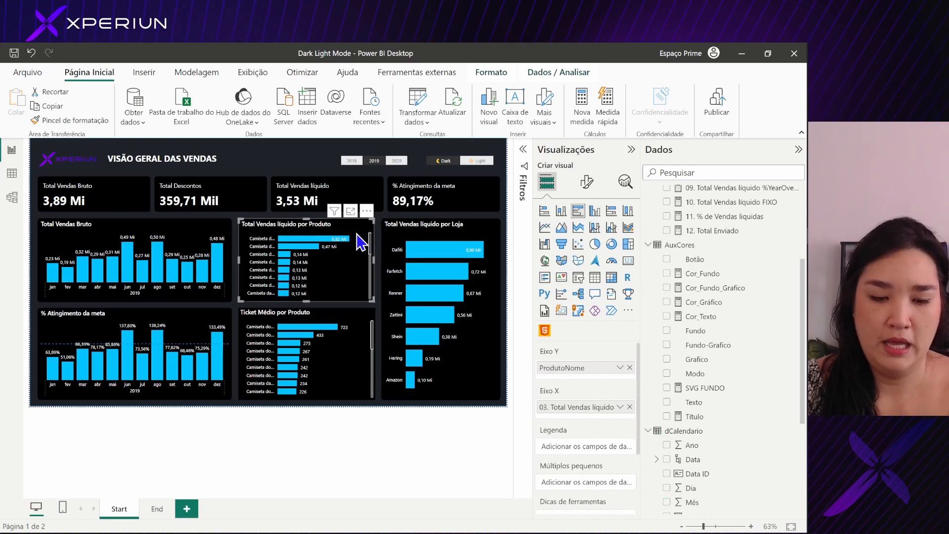
Step: Test the theme switch on the reformatted charts by alternating between Light and Dark, ending on Dark
left_click(631, 149)
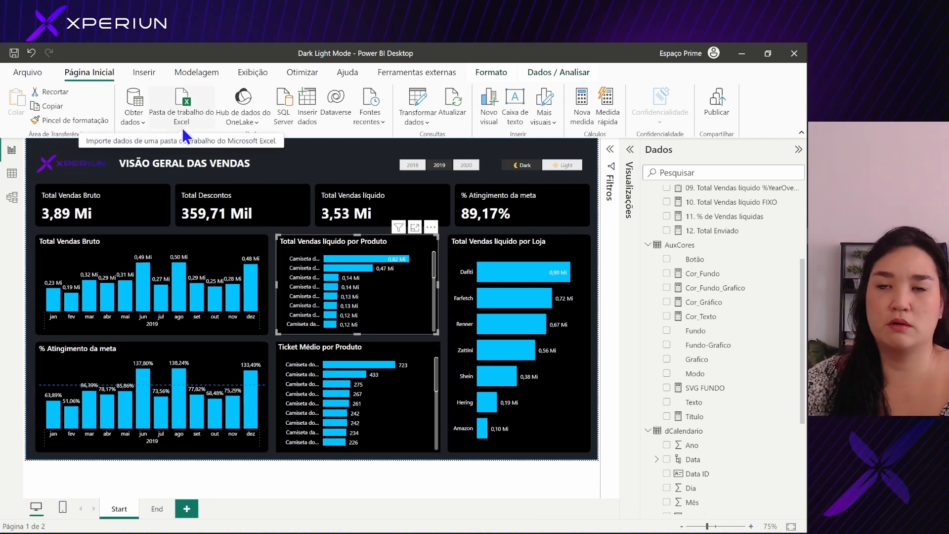
left_click(554, 166)
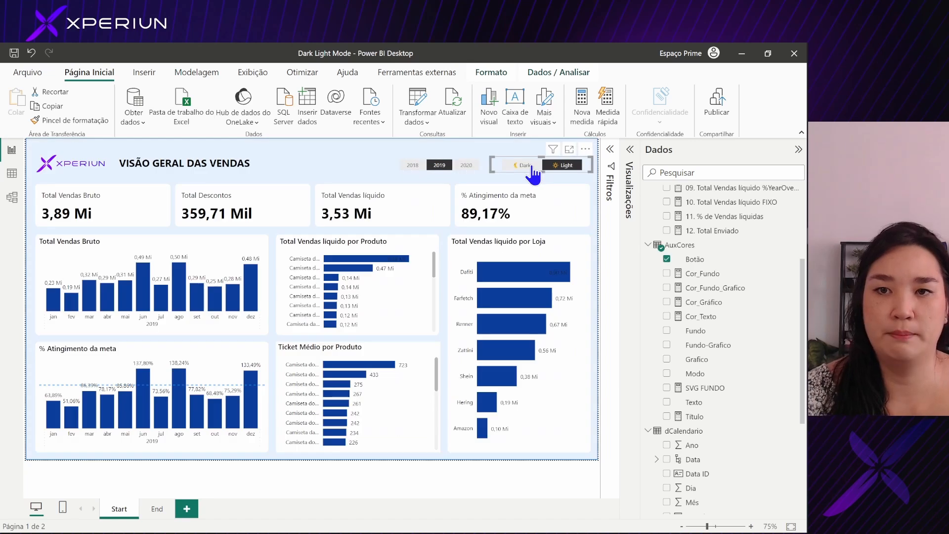
left_click(532, 167)
left_click(554, 168)
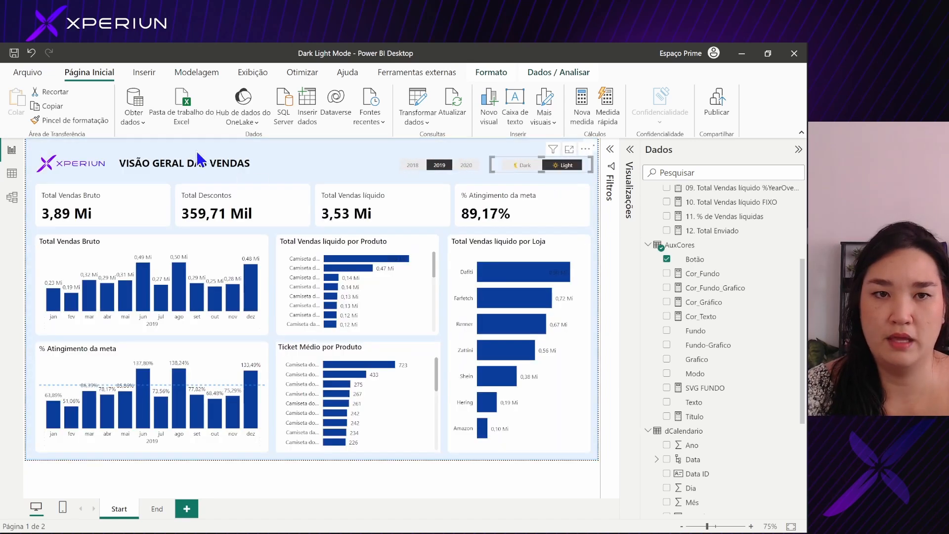
key("alt+Tab")
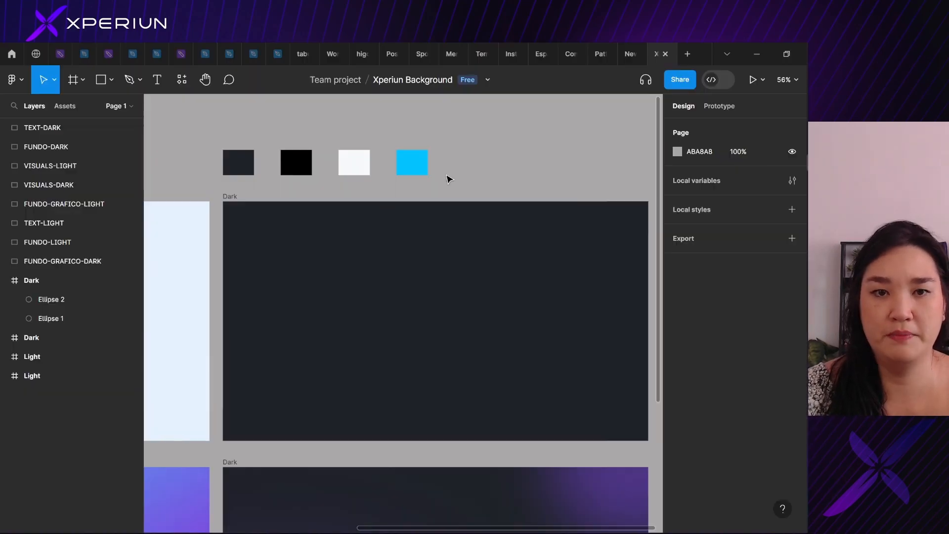
key("alt+Tab")
left_click(525, 166)
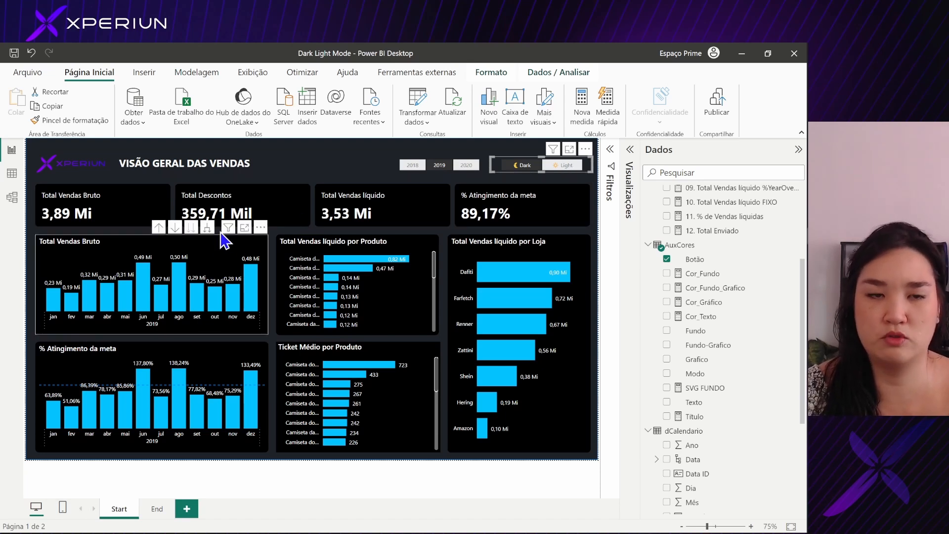
mouse_move(187, 272)
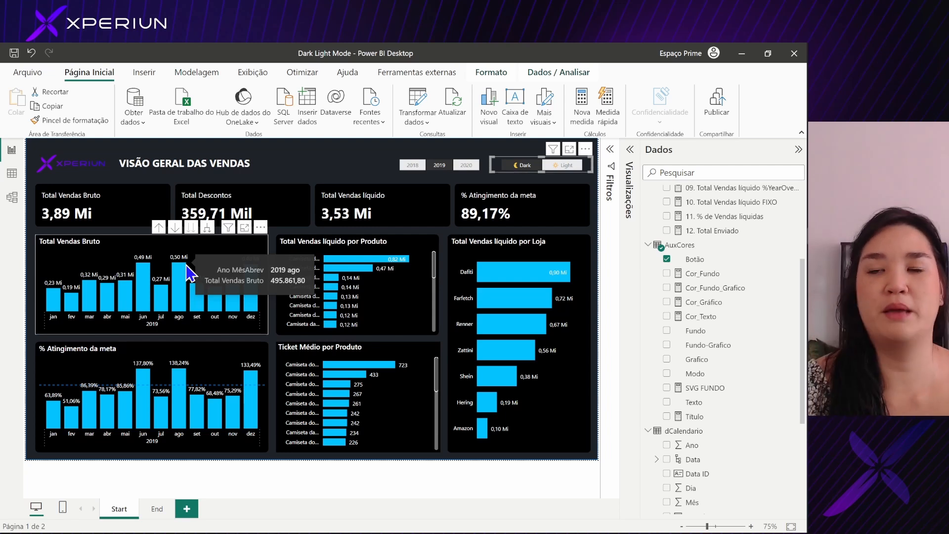
left_click(319, 168)
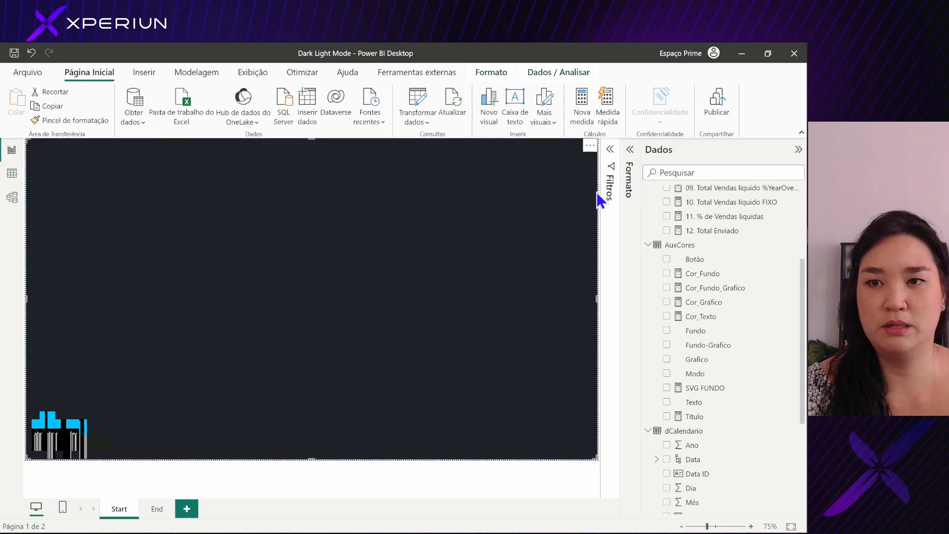
left_click(600, 199)
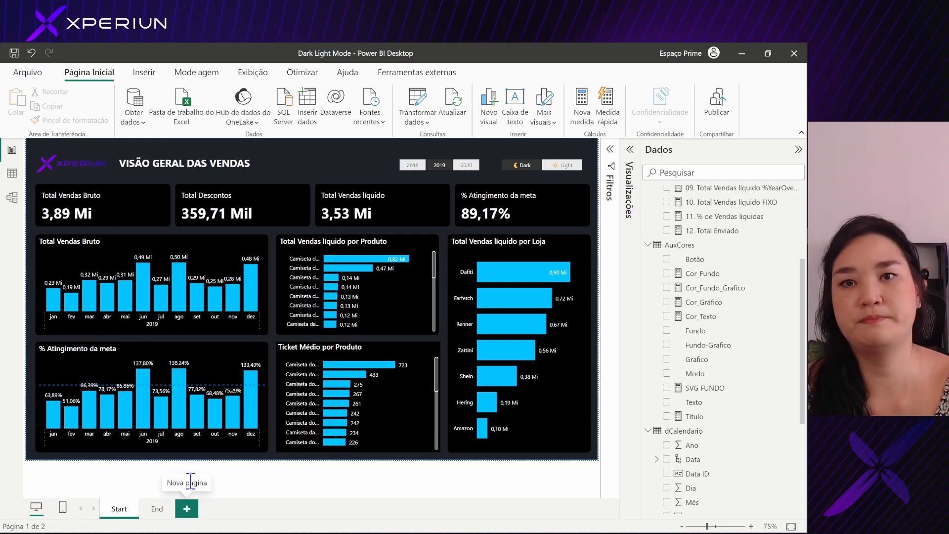
mouse_move(143, 379)
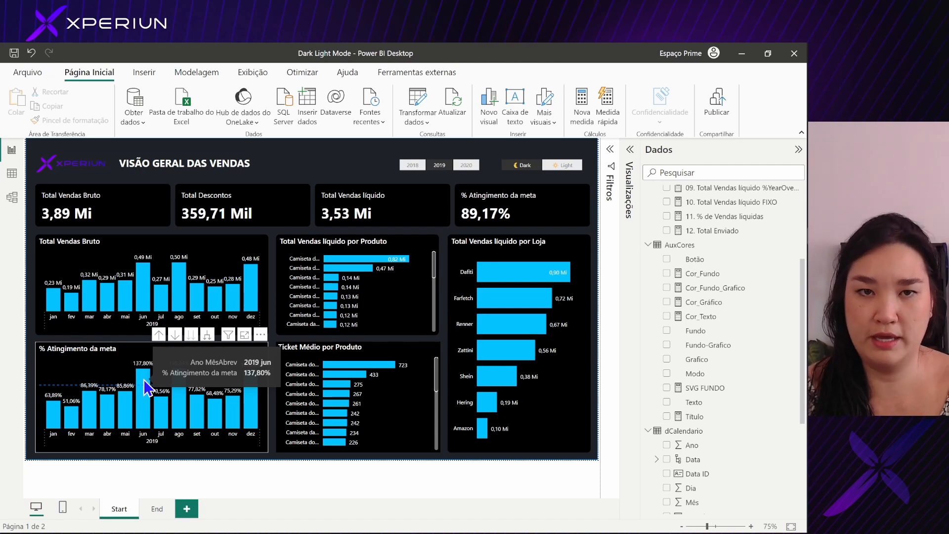
Step: Set Dark.svg from the dark light mode folder as the Start page's canvas background image
left_click(626, 172)
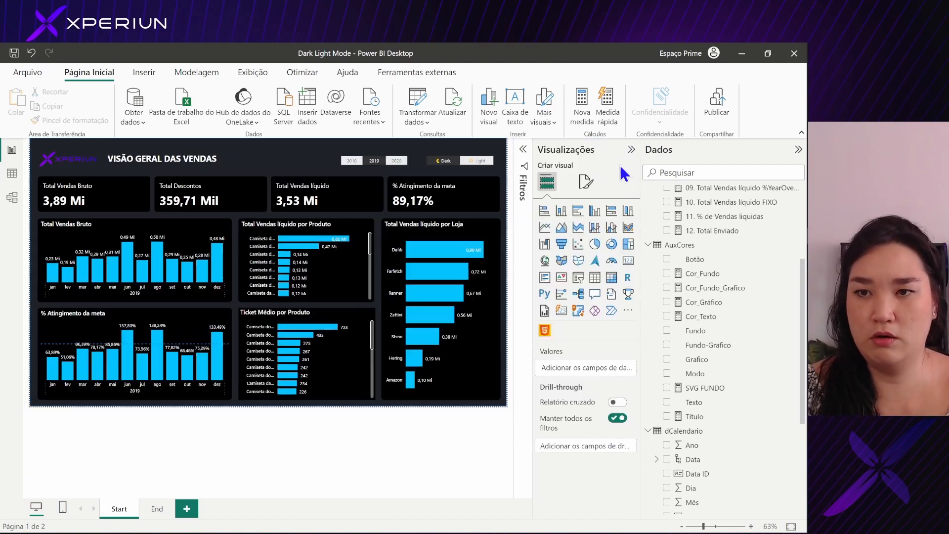
left_click(586, 182)
left_click(603, 271)
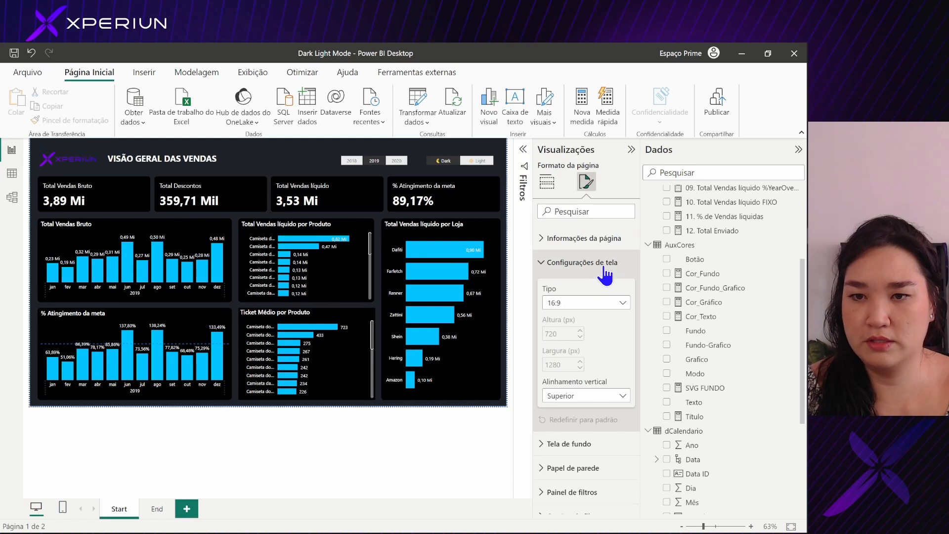
left_click(602, 267)
left_click(568, 286)
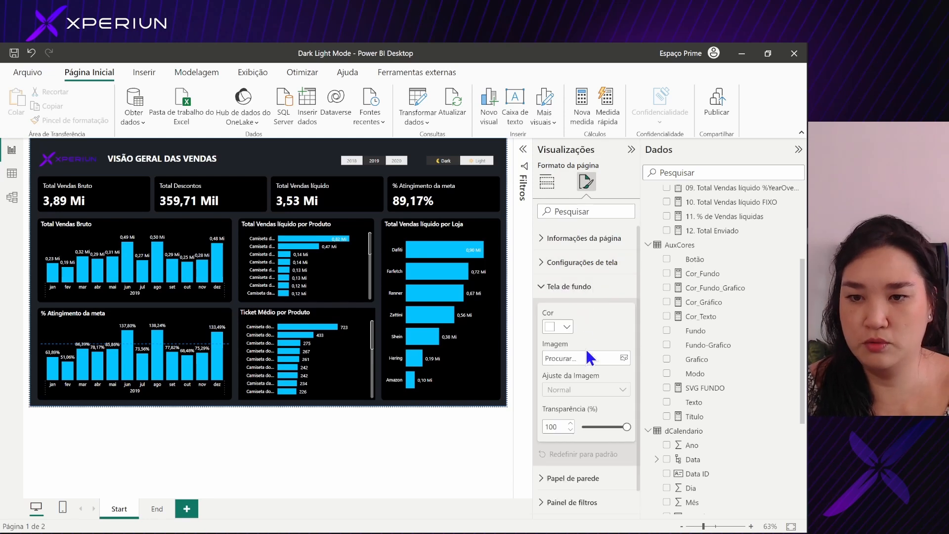
left_click(618, 358)
left_click(219, 139)
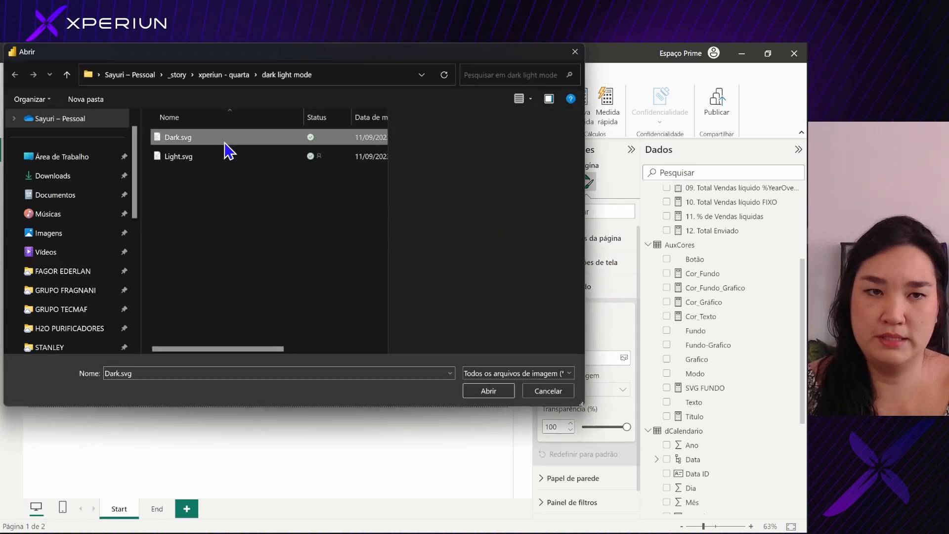
left_click(495, 391)
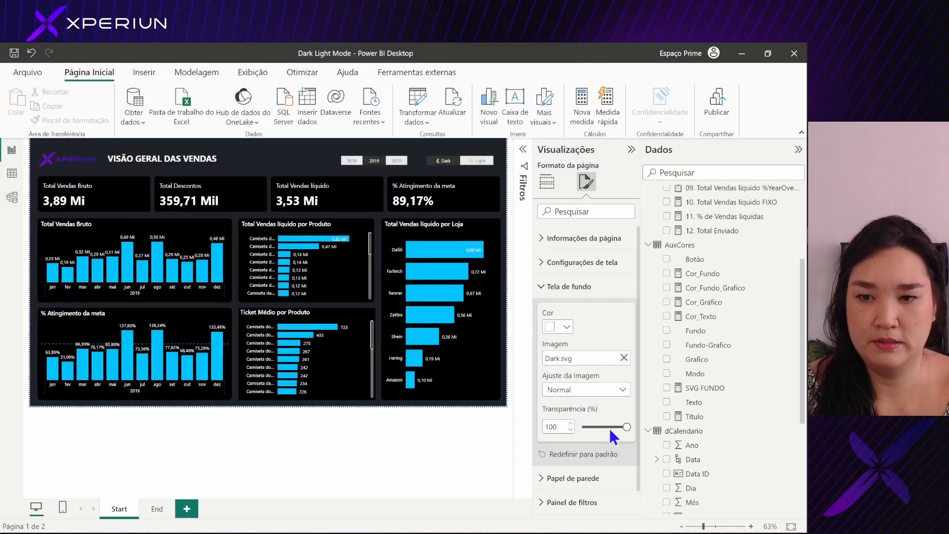
Step: Set the canvas background's transparency to 0% and its image fit to Ajuste
left_click_drag(613, 428, 576, 427)
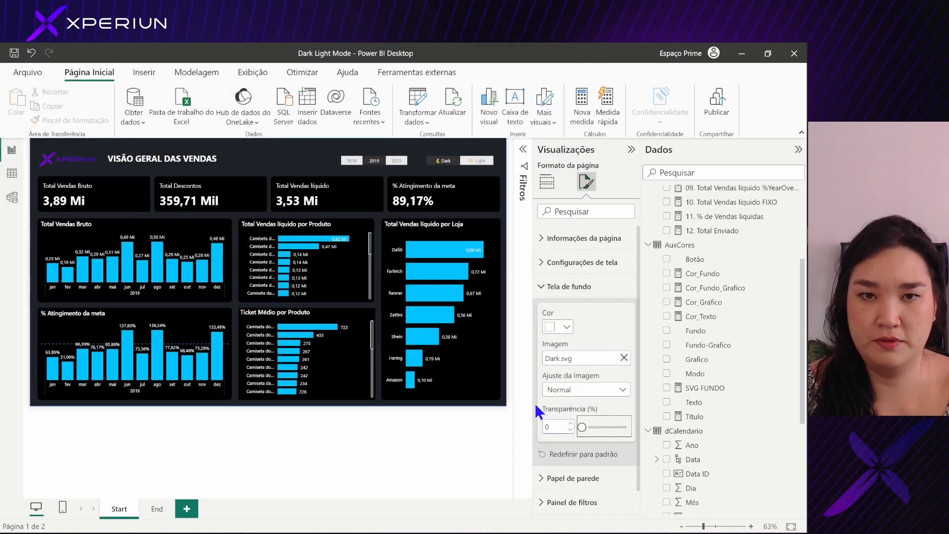
left_click(593, 393)
left_click(576, 418)
left_click(585, 154)
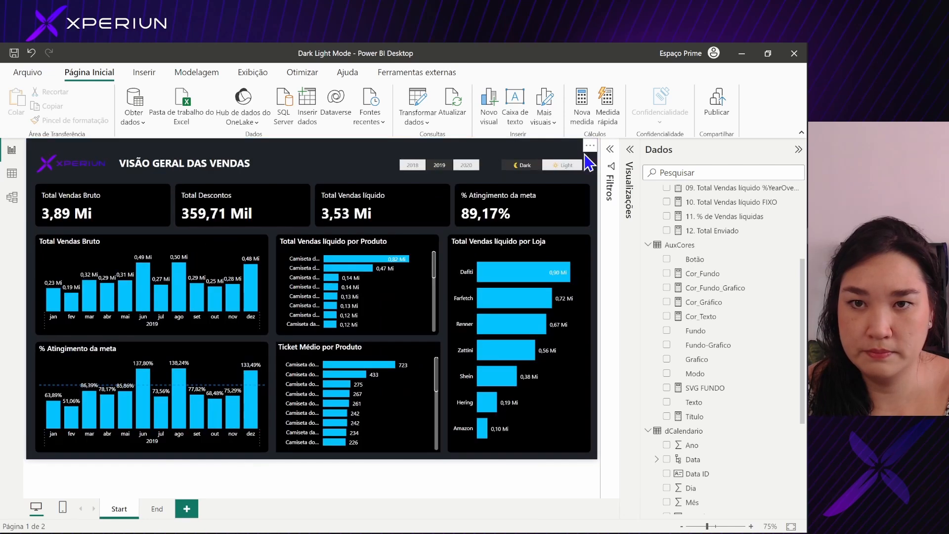
Step: Hide the full-page Forma shape behind the visuals so it does not cover the canvas background
left_click(588, 162)
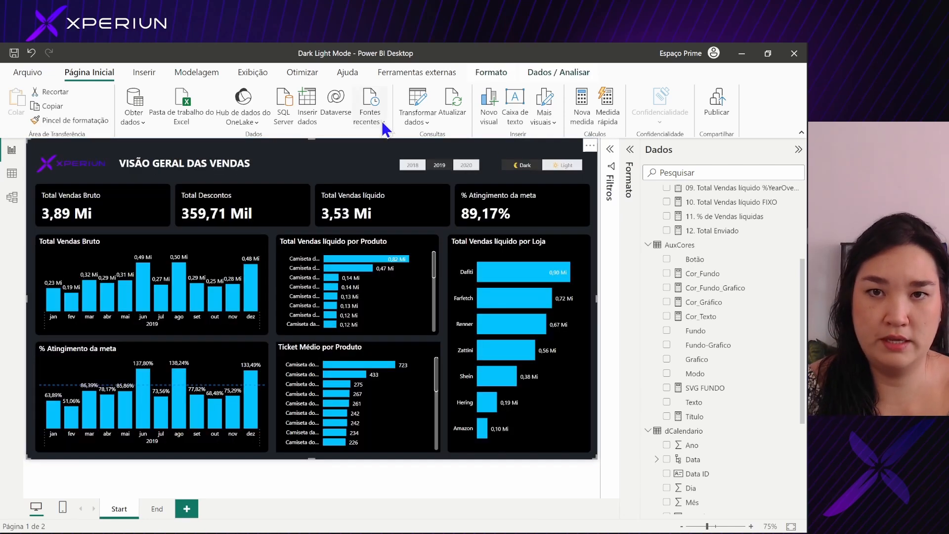
left_click(494, 73)
left_click(259, 73)
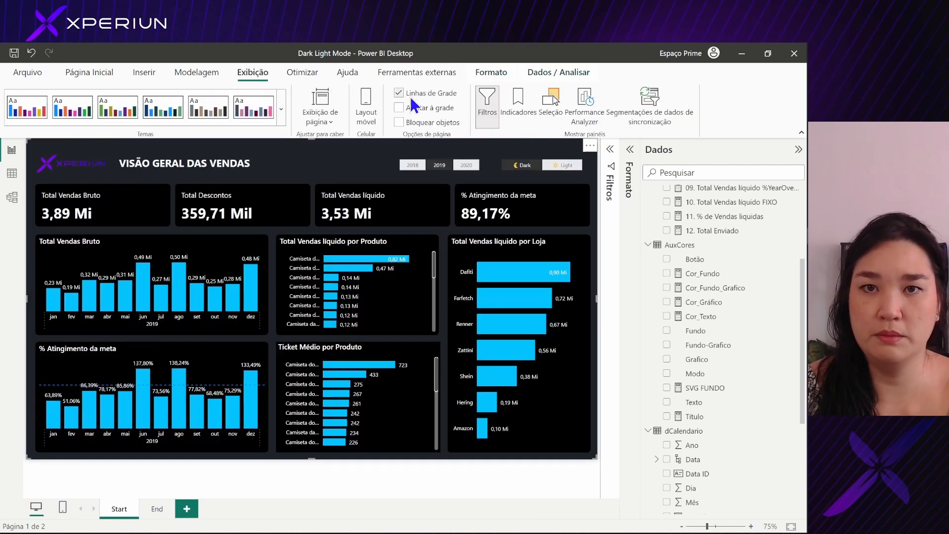
left_click(546, 116)
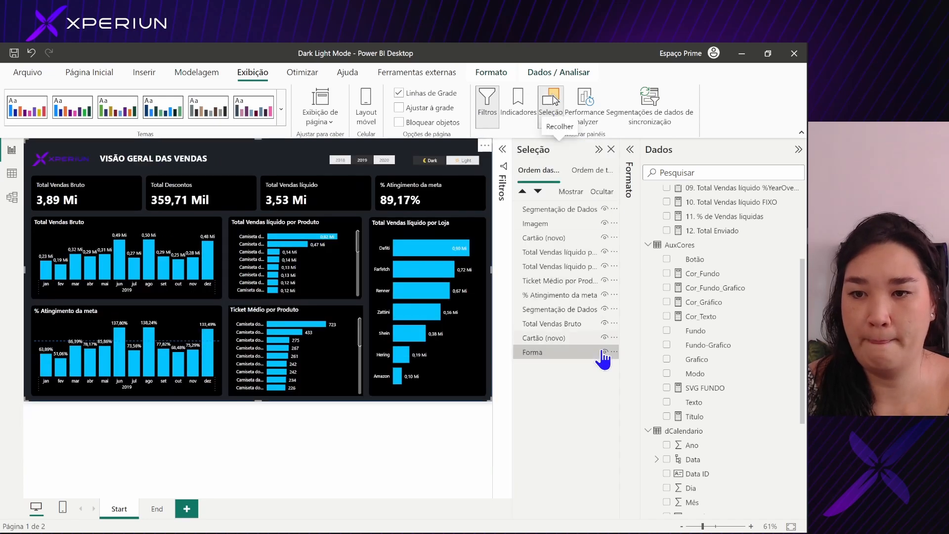
left_click(604, 352)
left_click(598, 149)
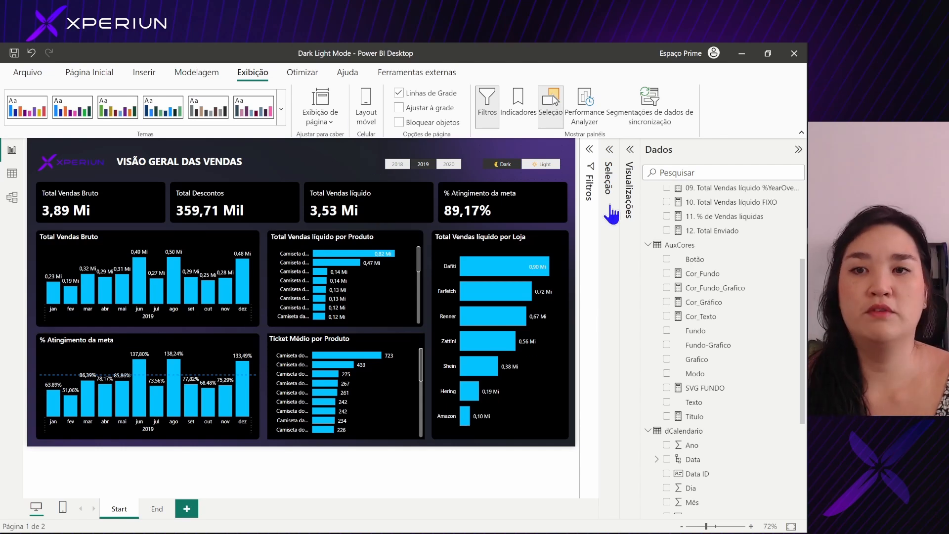
Step: Duplicate the Start page and rename the copy as svg
right_click(110, 512)
left_click(155, 454)
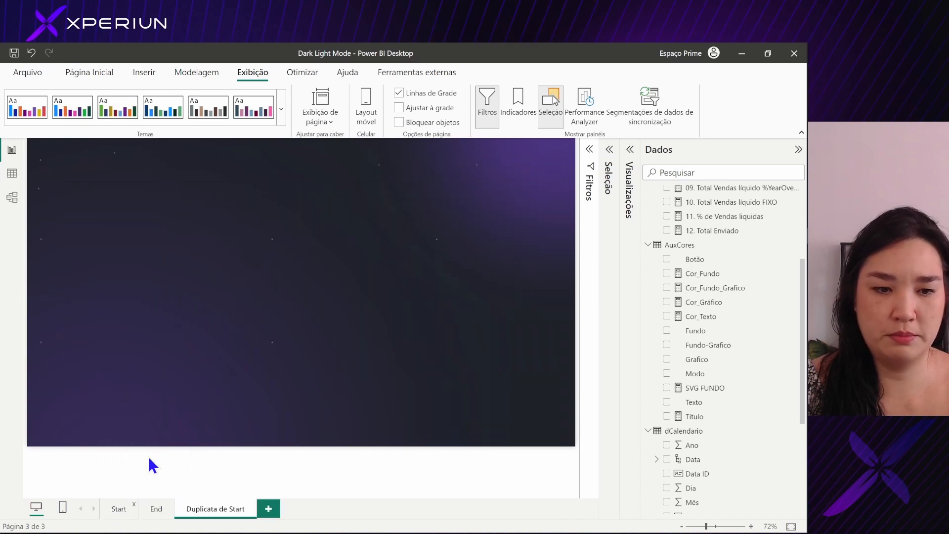
type("V")
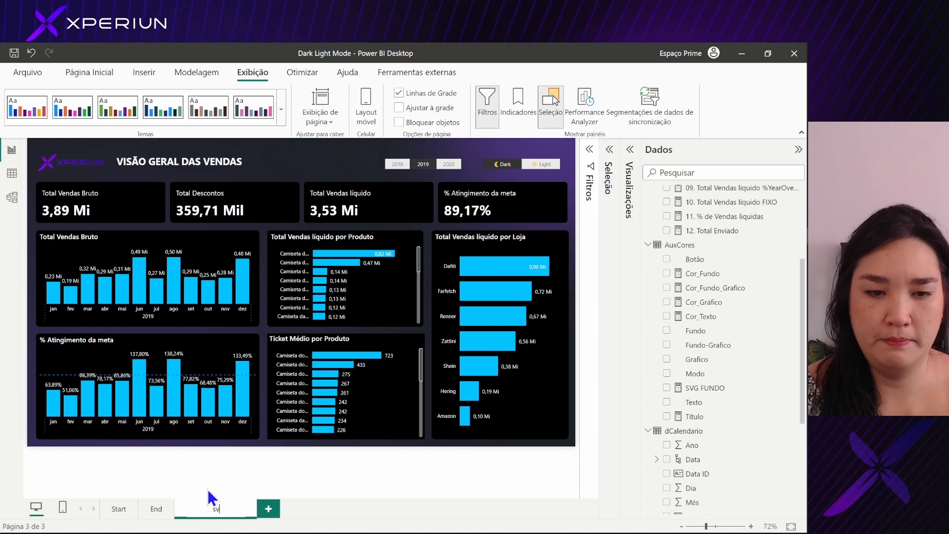
type("vg")
key("Return")
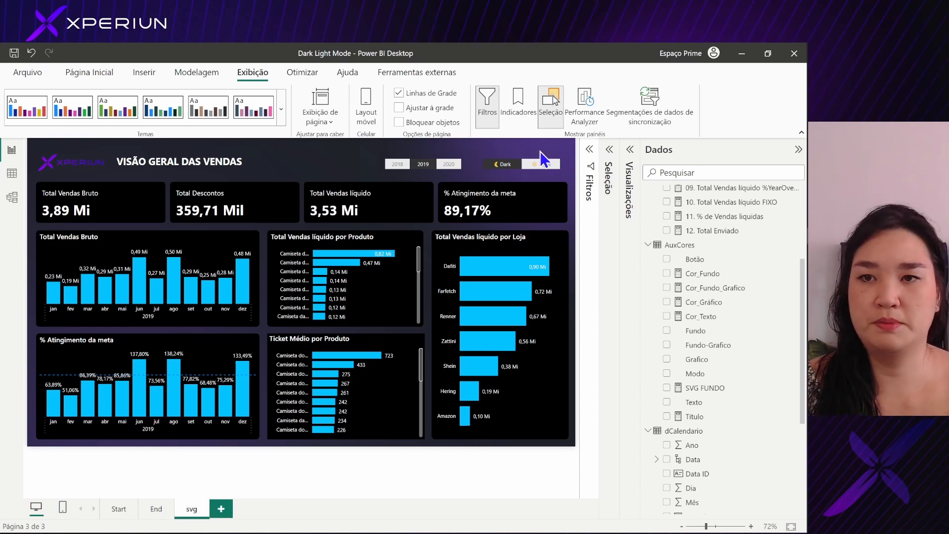
Step: Search the Power BI visuals gallery for "htm" and close it without adding a visual
left_click(632, 157)
left_click(586, 181)
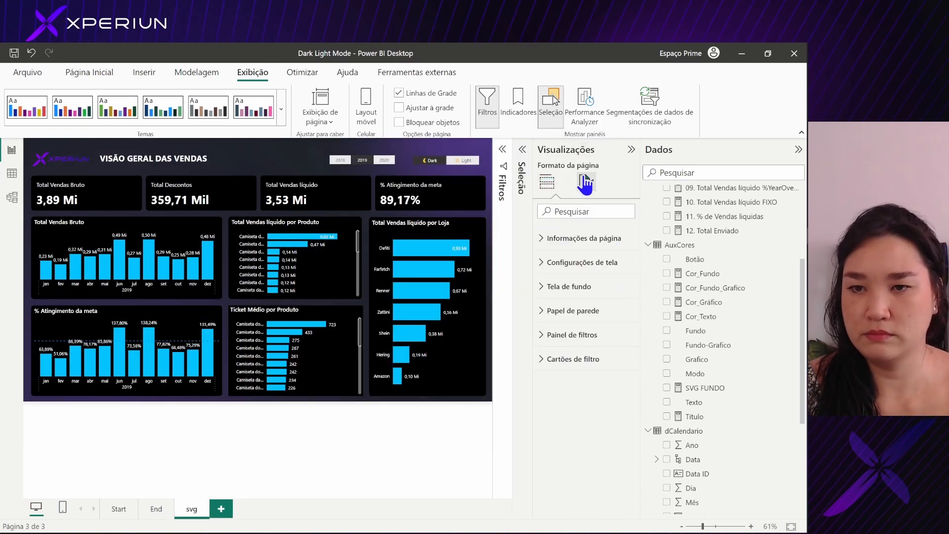
left_click(547, 182)
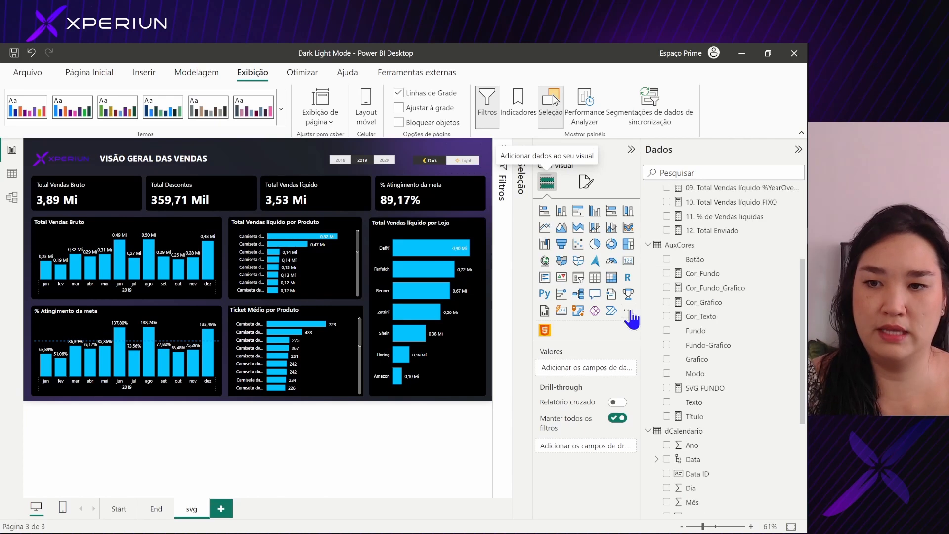
left_click(691, 297)
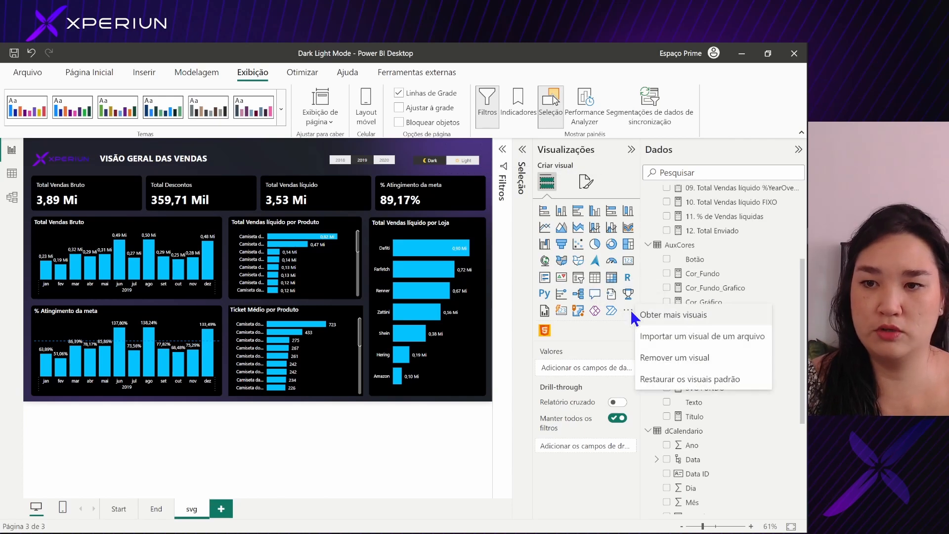
left_click(663, 323)
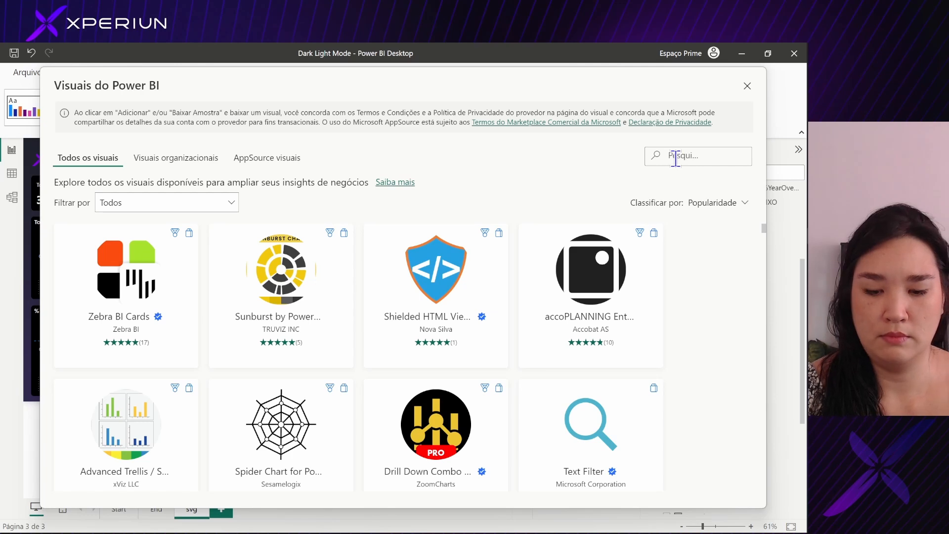
key("BackSpace")
key("BackSpace")
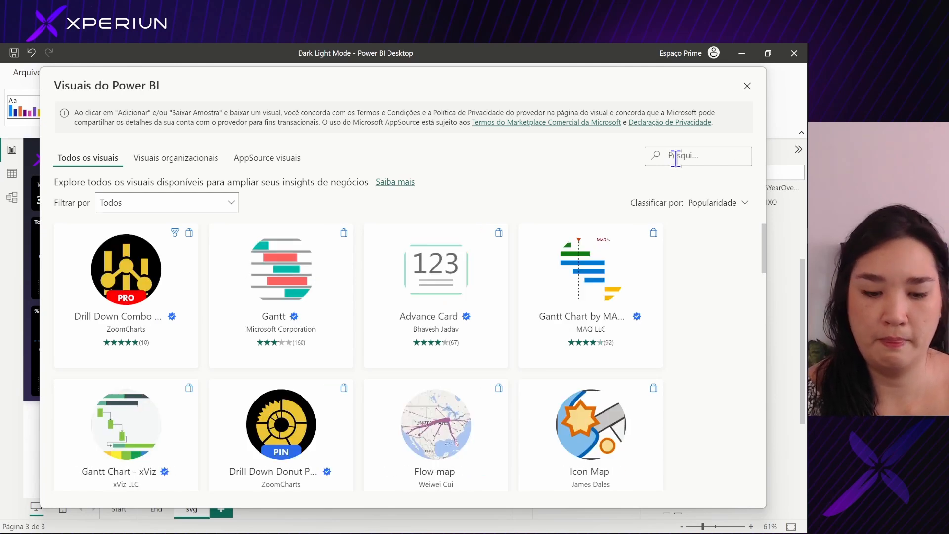
type("htm")
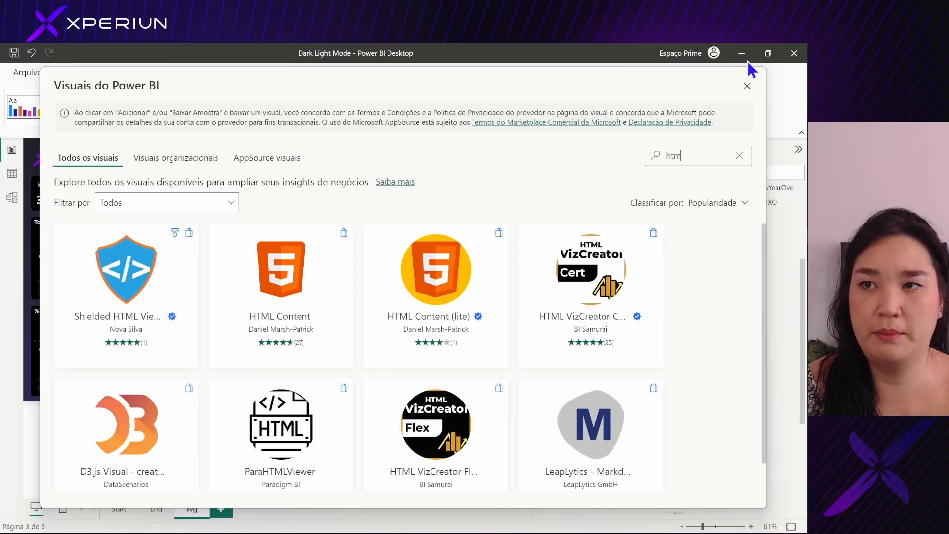
left_click(747, 87)
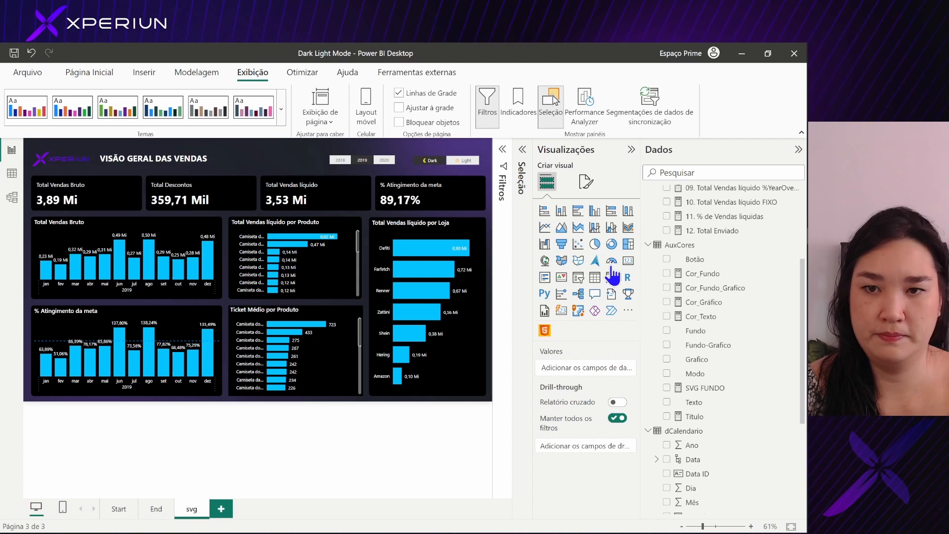
Step: Remove the Dark.svg image from the svg page's canvas background
left_click(585, 182)
left_click(599, 288)
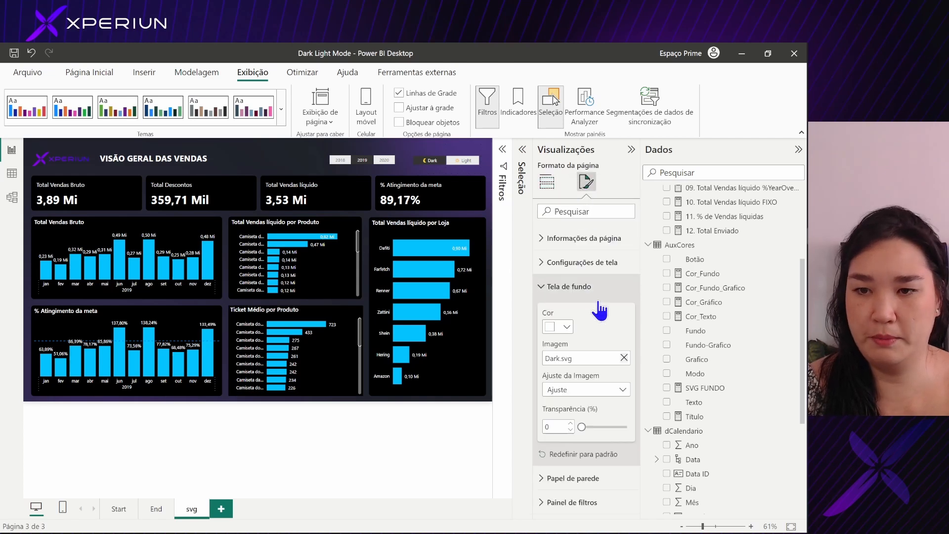
left_click(624, 357)
left_click(365, 174)
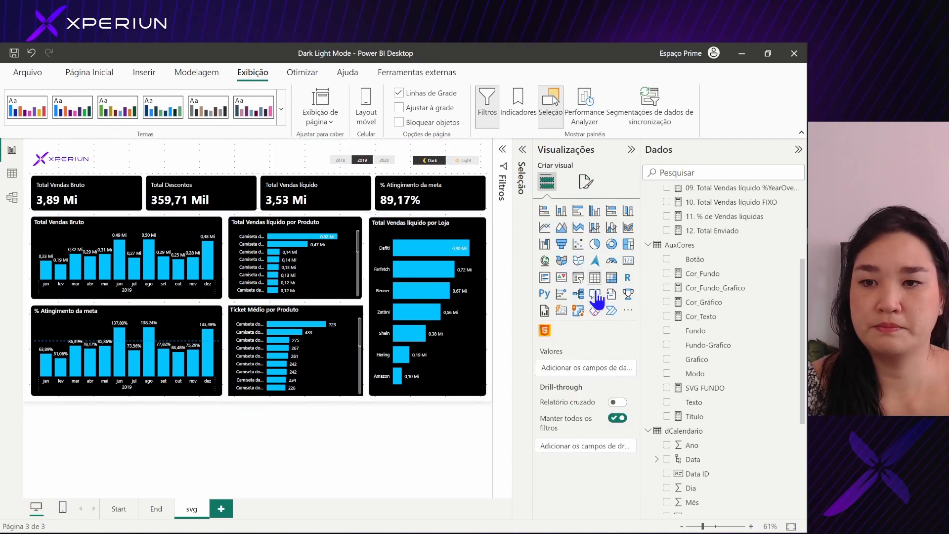
Step: Add an HTML Content (lite) visual, stretch it over the whole page, and select the SVG FUNDO measure in AuxCores
left_click(546, 333)
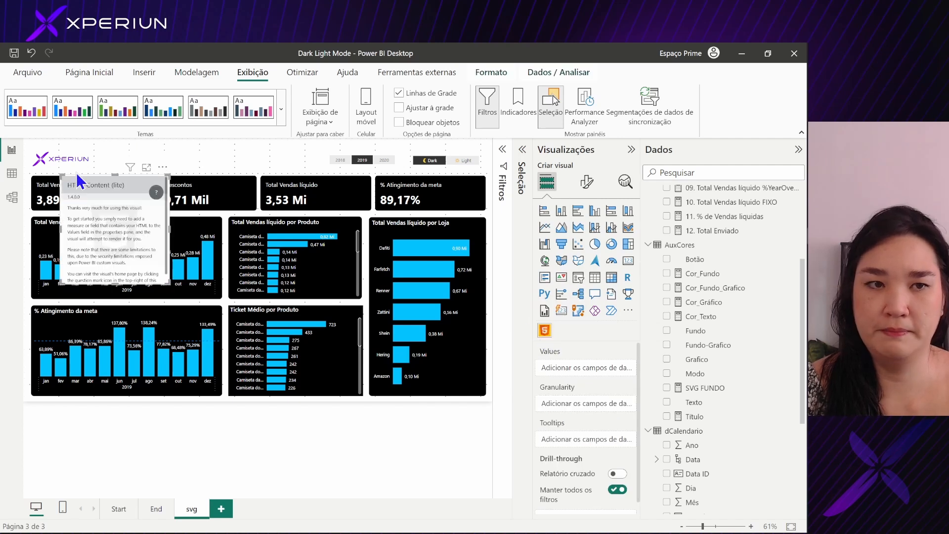
left_click_drag(89, 183, 53, 148)
left_click_drag(134, 249, 497, 405)
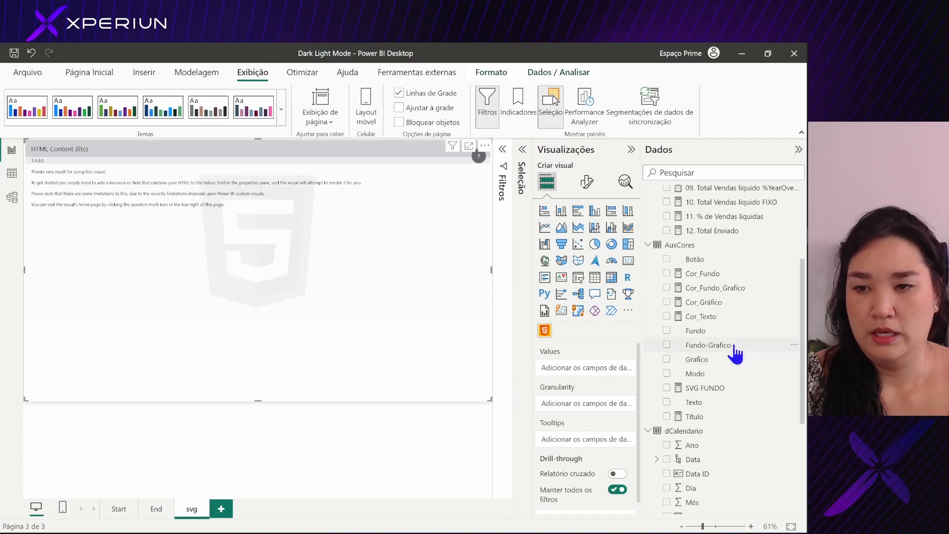
left_click(723, 389)
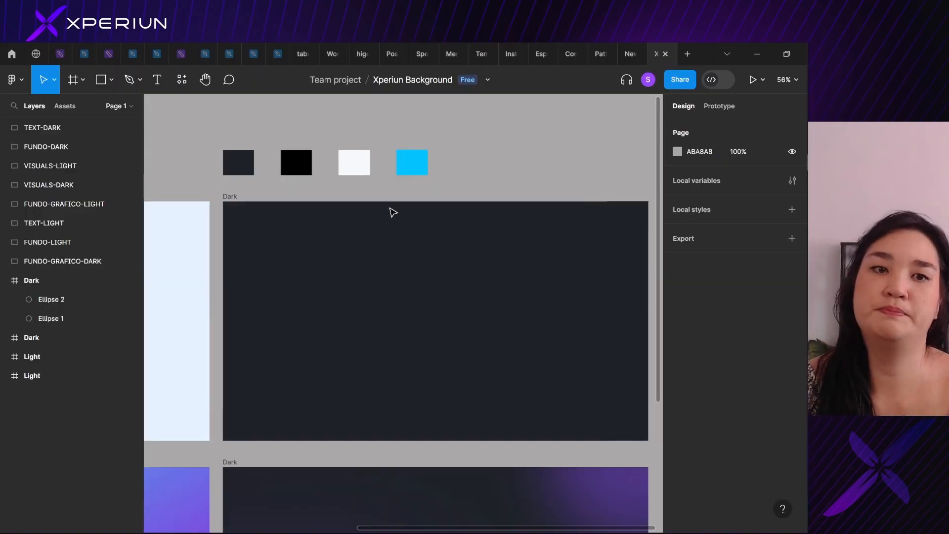
Step: Switch to Figma and export the blue-to-purple gradient Light frame in SVG format
scroll(384, 233, "down", 5)
left_click_drag(379, 250, 493, 177)
scroll(343, 268, "up", 5)
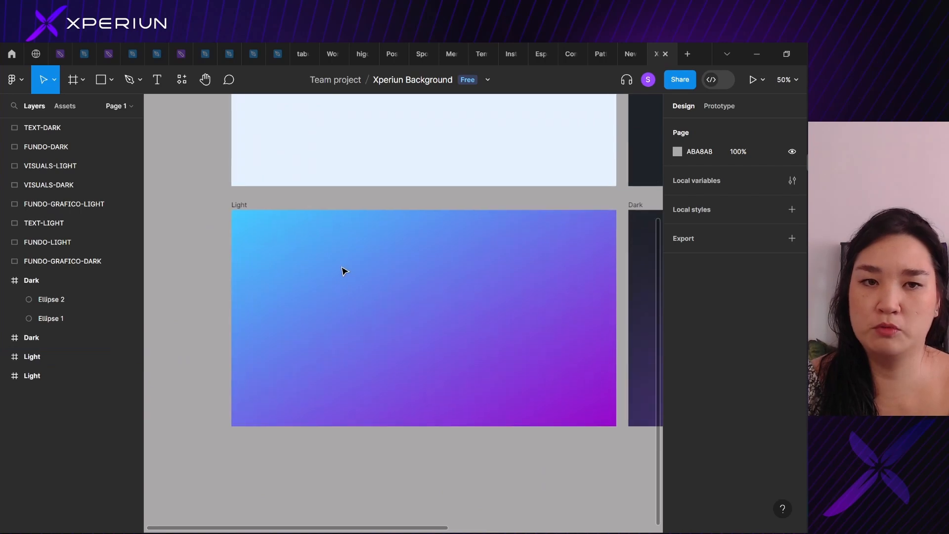
left_click_drag(343, 269, 323, 257)
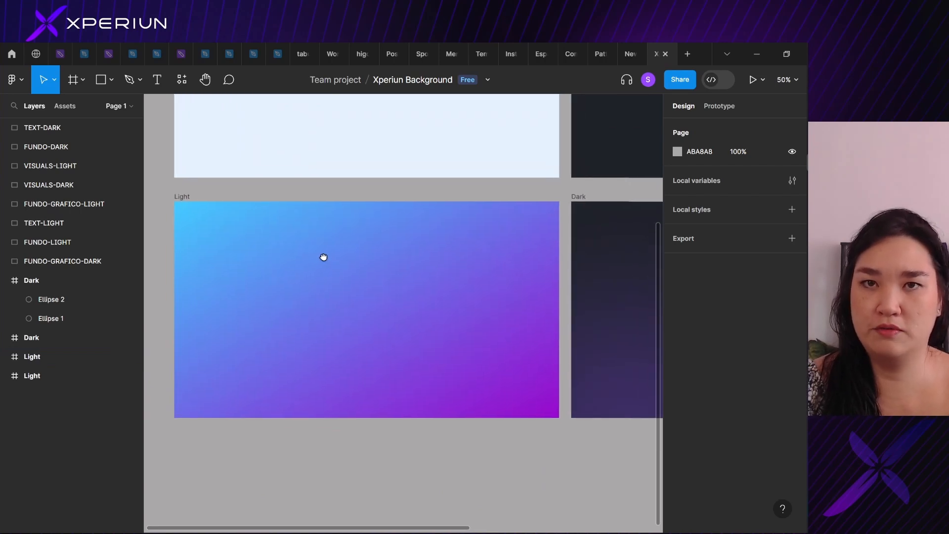
left_click(187, 197)
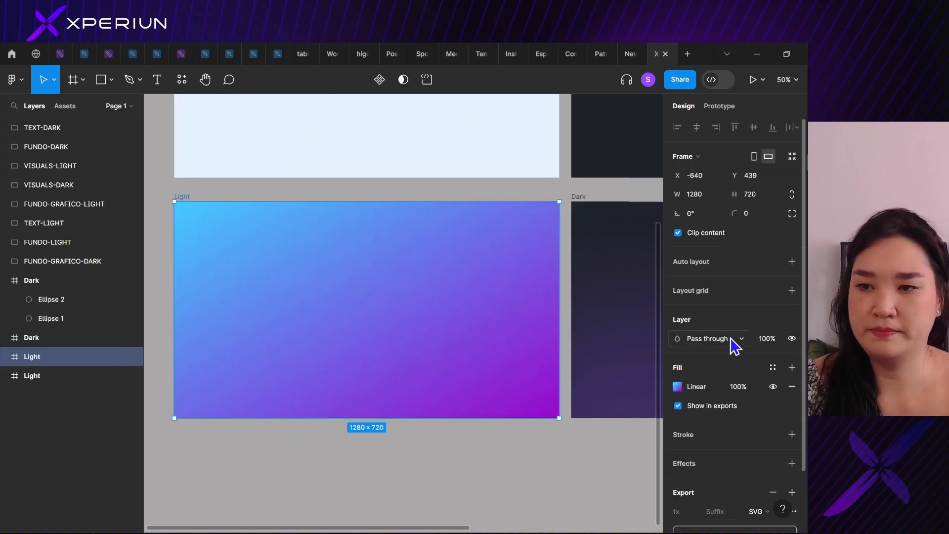
scroll(735, 390, "down", 3)
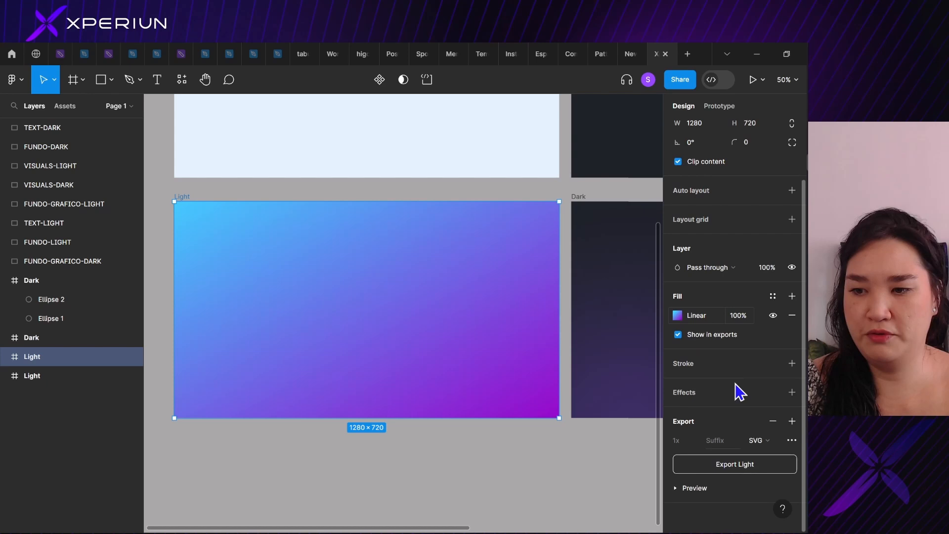
left_click(774, 441)
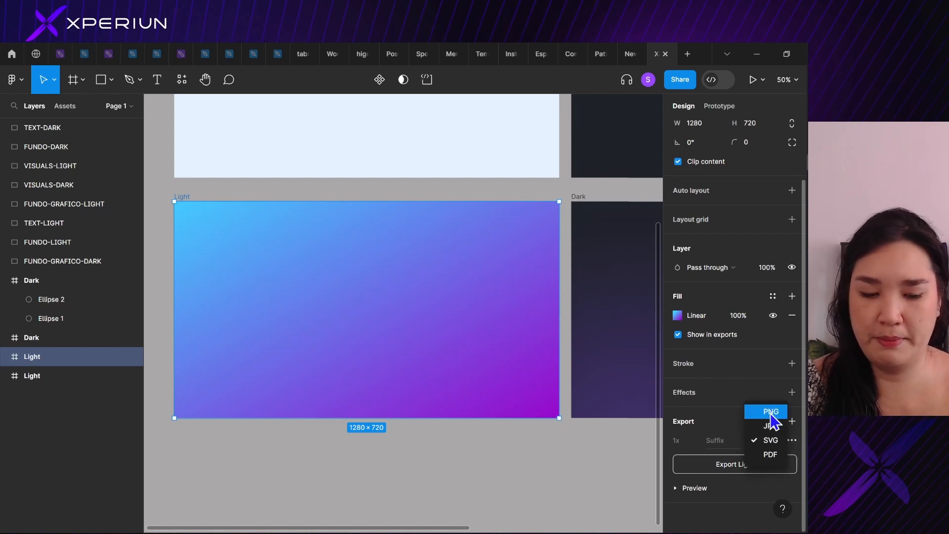
left_click(772, 441)
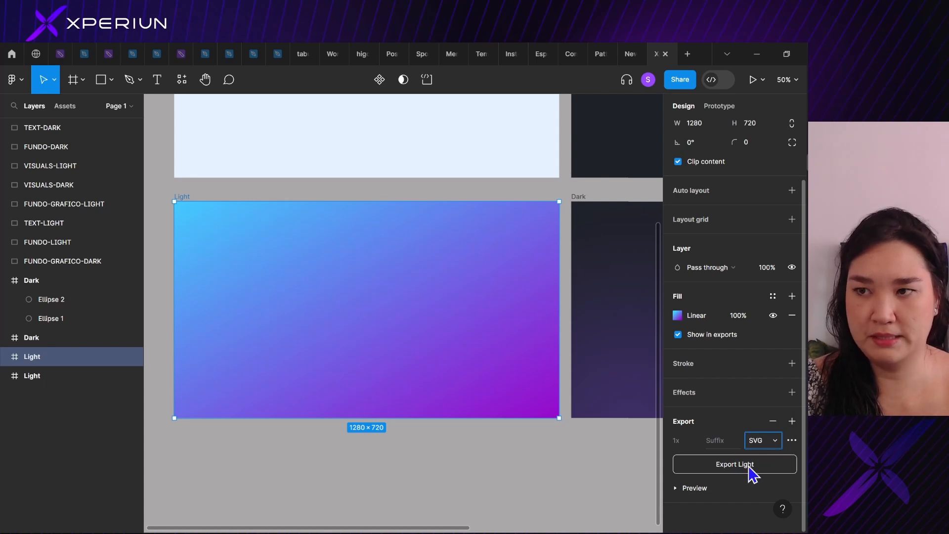
left_click(761, 464)
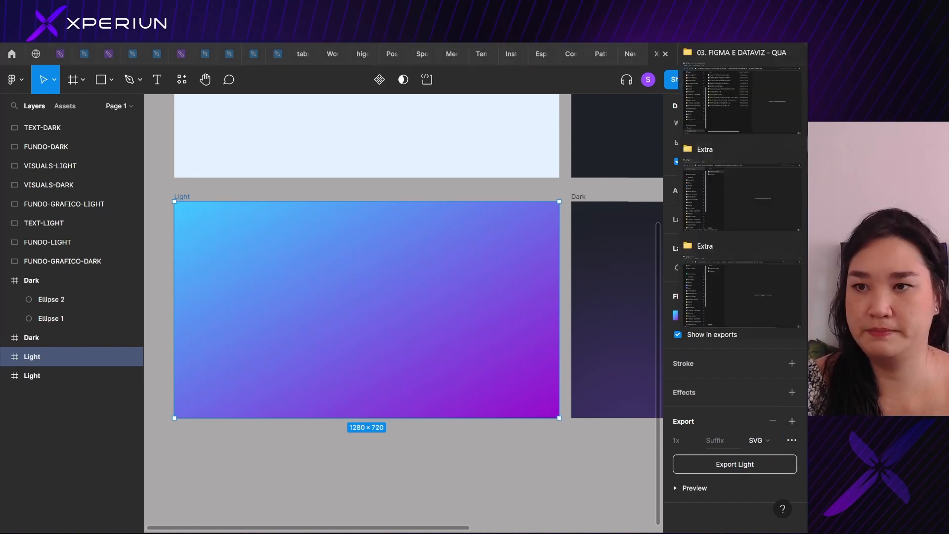
Step: Switch to File Explorer, go to the dark light mode folder and preview Dark.svg and Light.svg
left_click(724, 74)
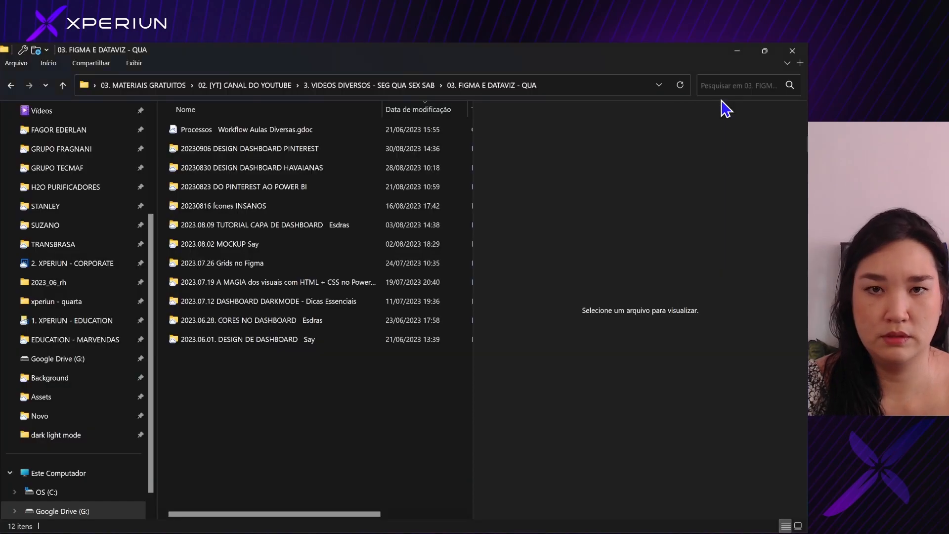
left_click(10, 85)
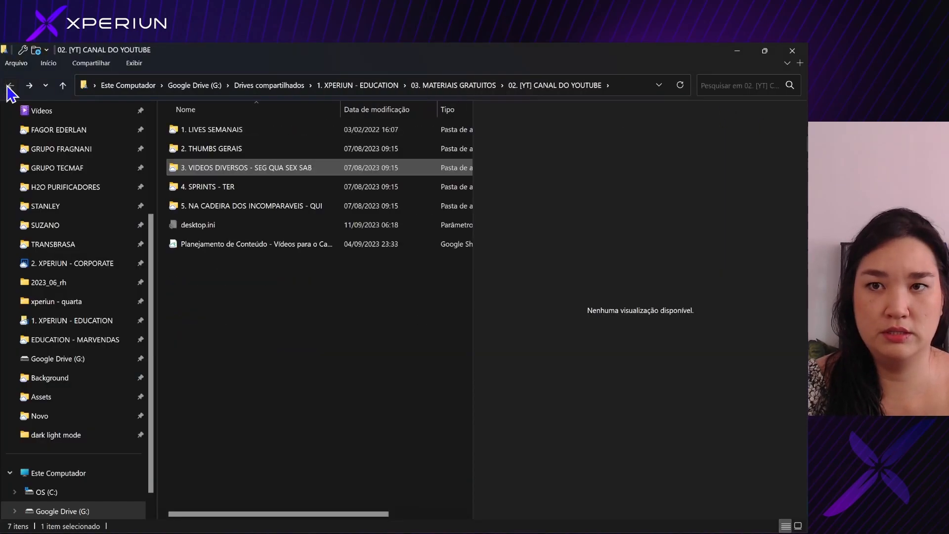
left_click(10, 85)
left_click(10, 85)
left_click(10, 85)
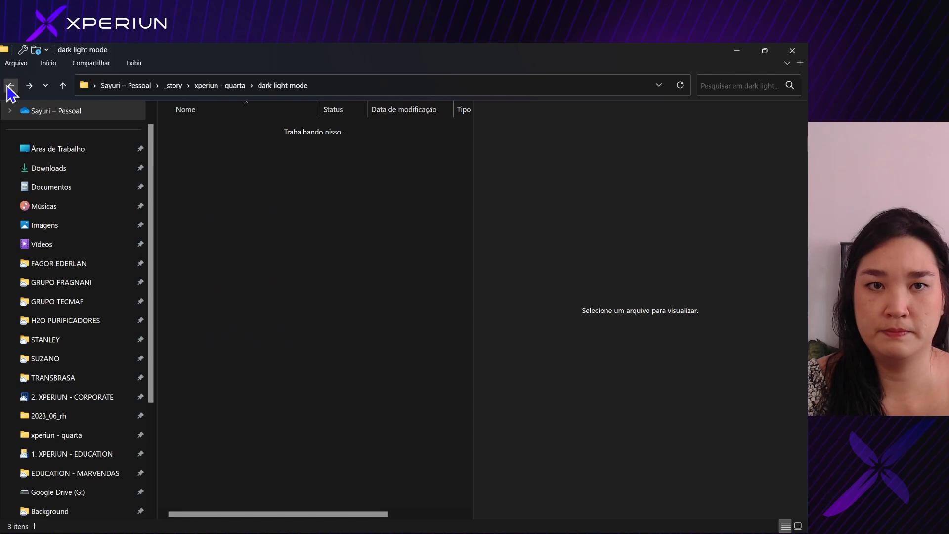
left_click(10, 85)
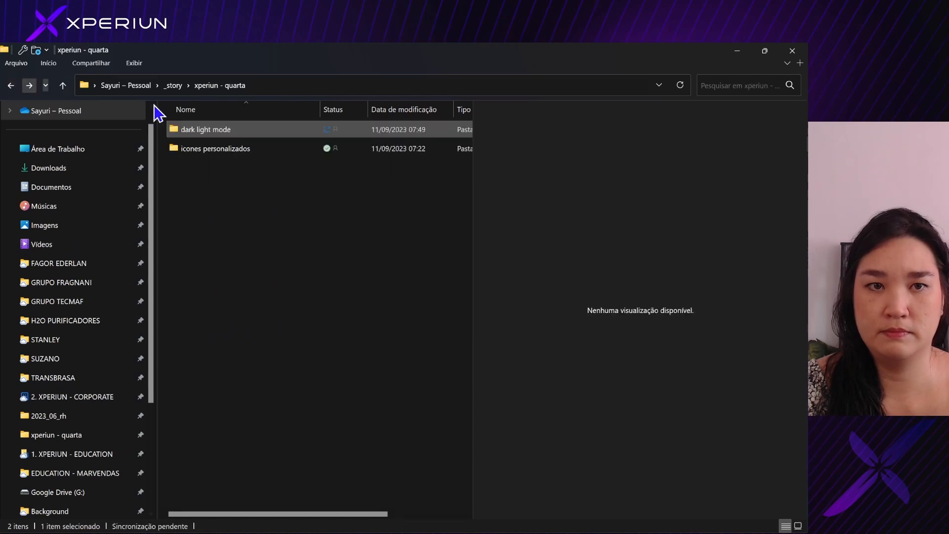
double_click(245, 136)
left_click(220, 151)
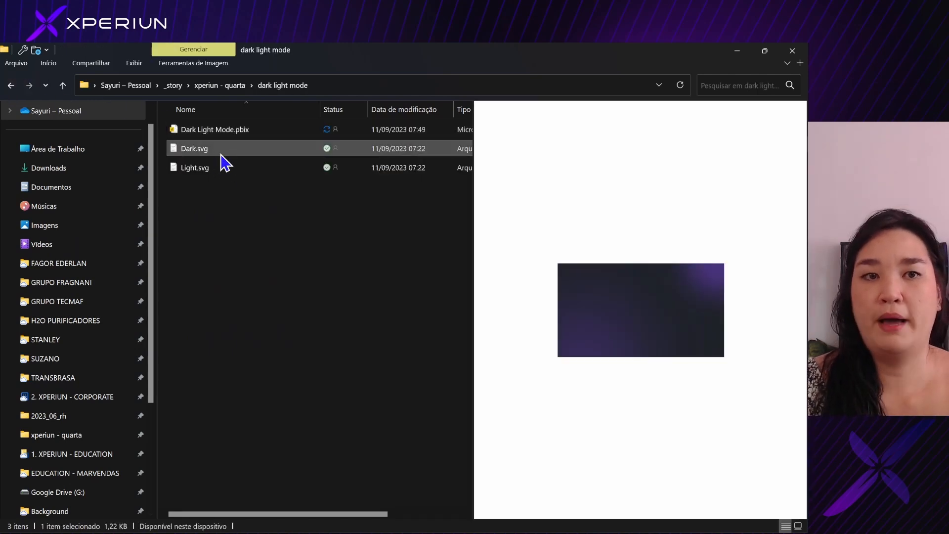
left_click(232, 169)
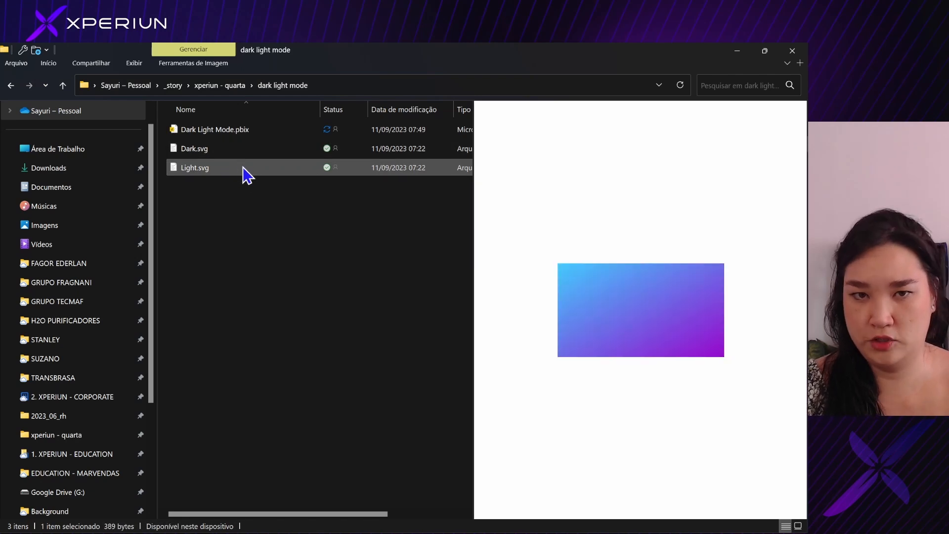
Step: Open Light.svg from the dark light mode folder with Notepad (Bloco de notas)
key("alt+Tab")
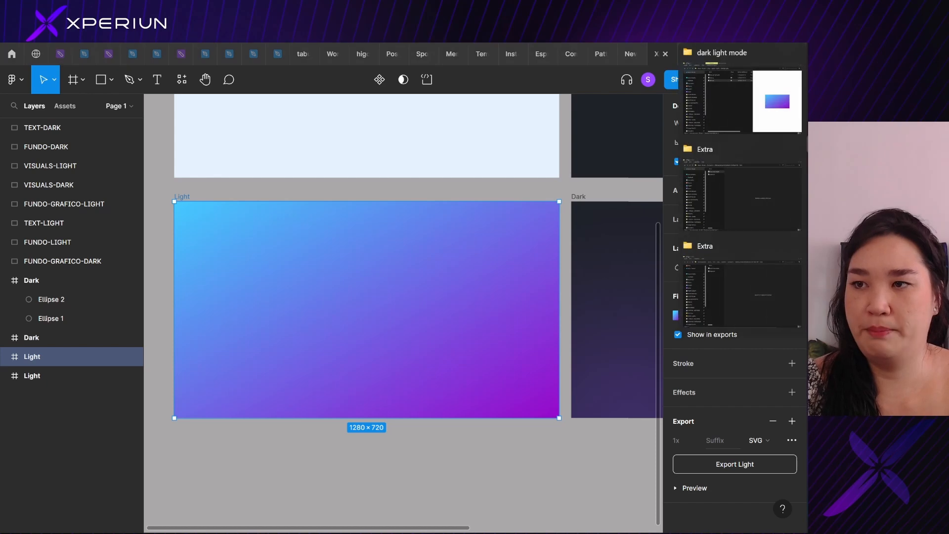
left_click(716, 105)
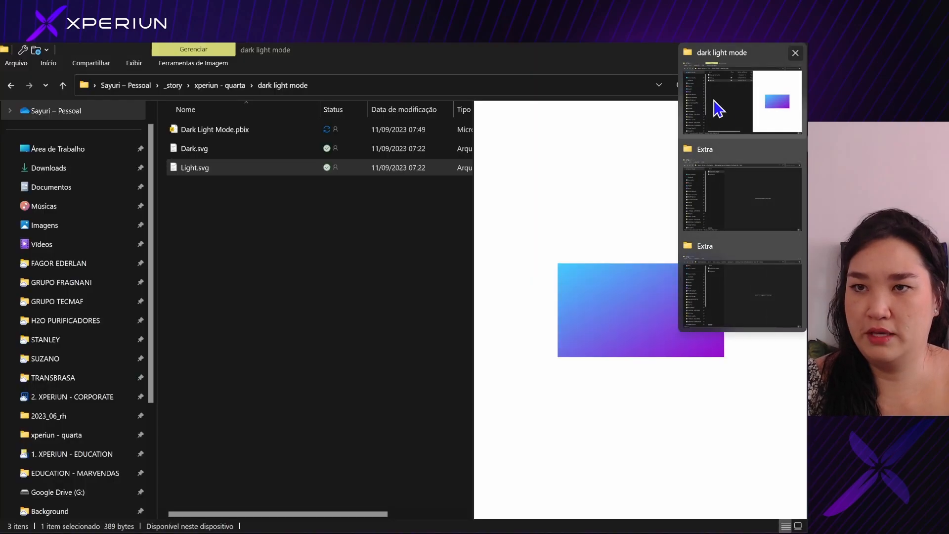
right_click(216, 170)
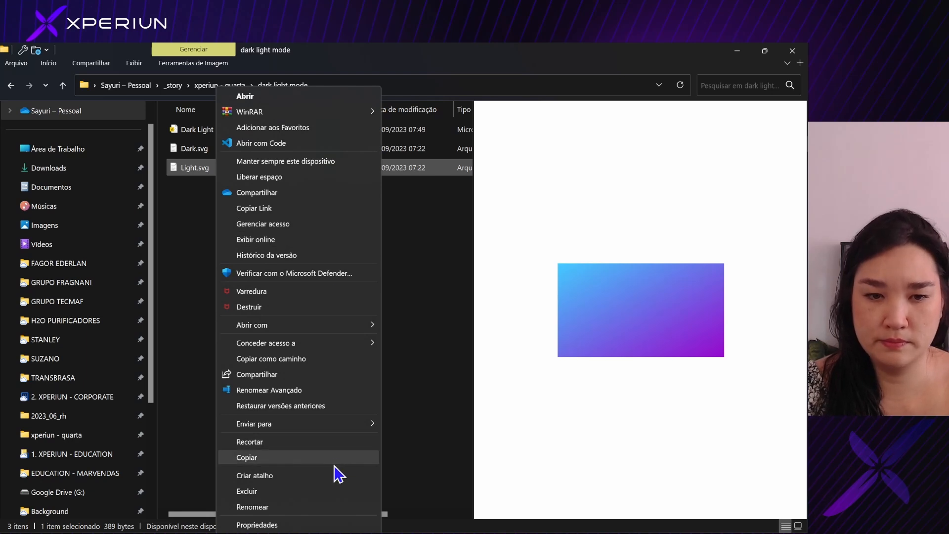
mouse_move(314, 325)
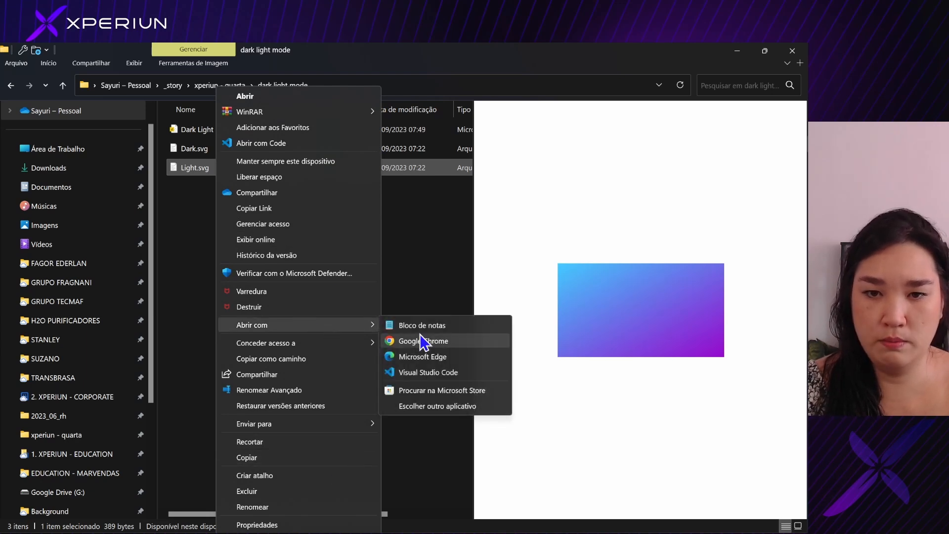
left_click(453, 328)
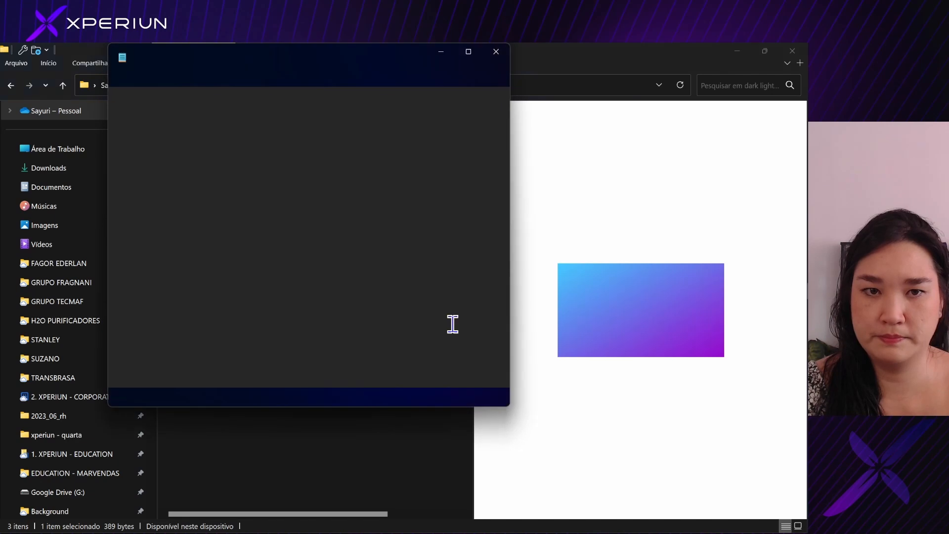
Step: Replace every double quote in the Light.svg code with a single quote and select the whole code
key("ctrl+a")
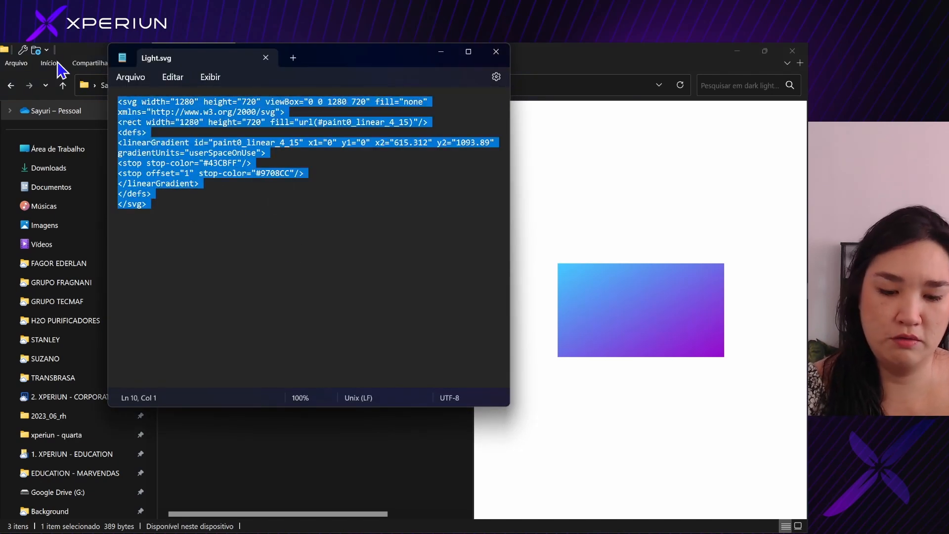
key("ctrl+h")
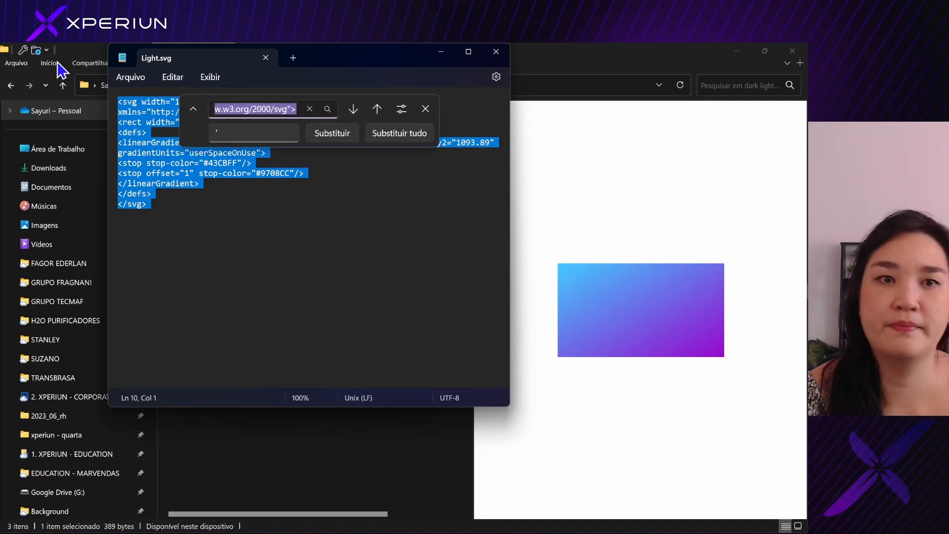
type("\"")
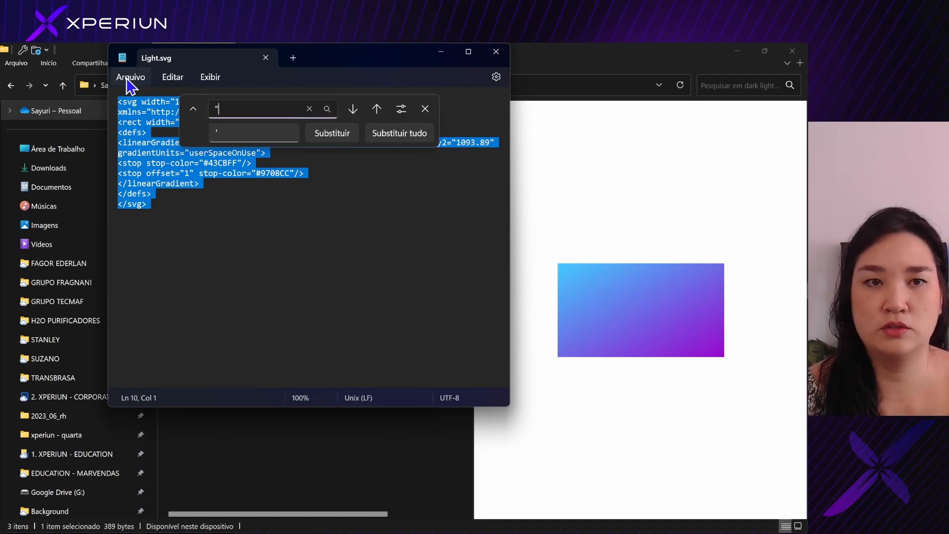
left_click(223, 132)
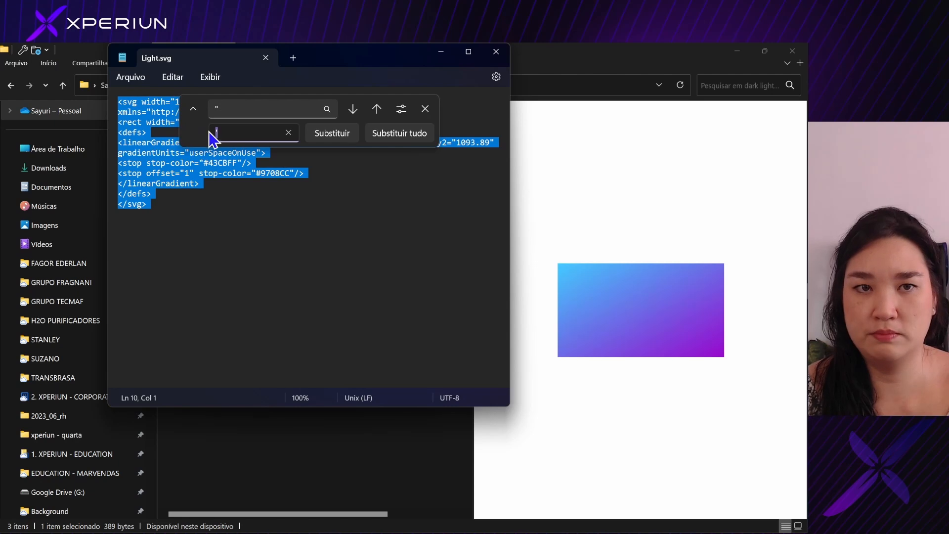
left_click(399, 133)
left_click_drag(198, 266, 114, 163)
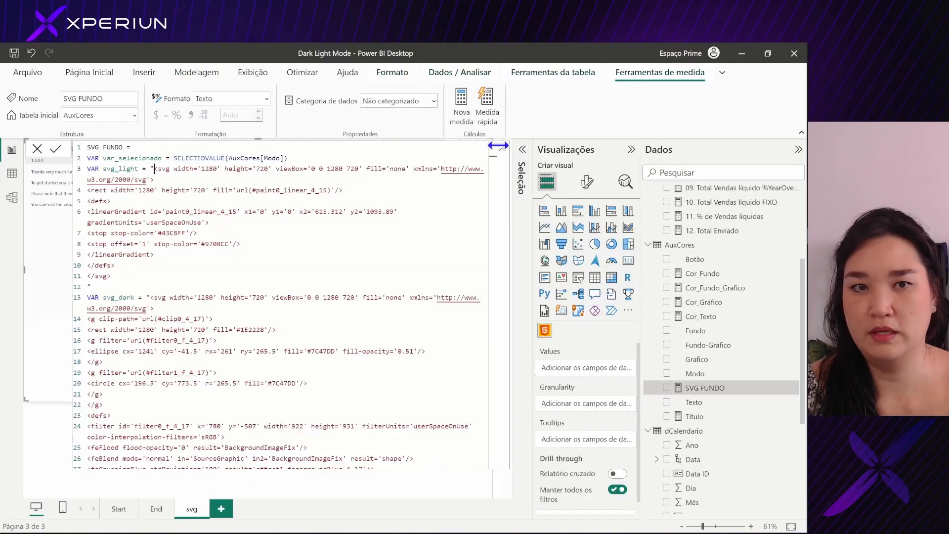
Step: Switch to Power BI, remove the SVG code from the svg_light variable in SVG FUNDO and paste it back between the double quotes
left_click(155, 190)
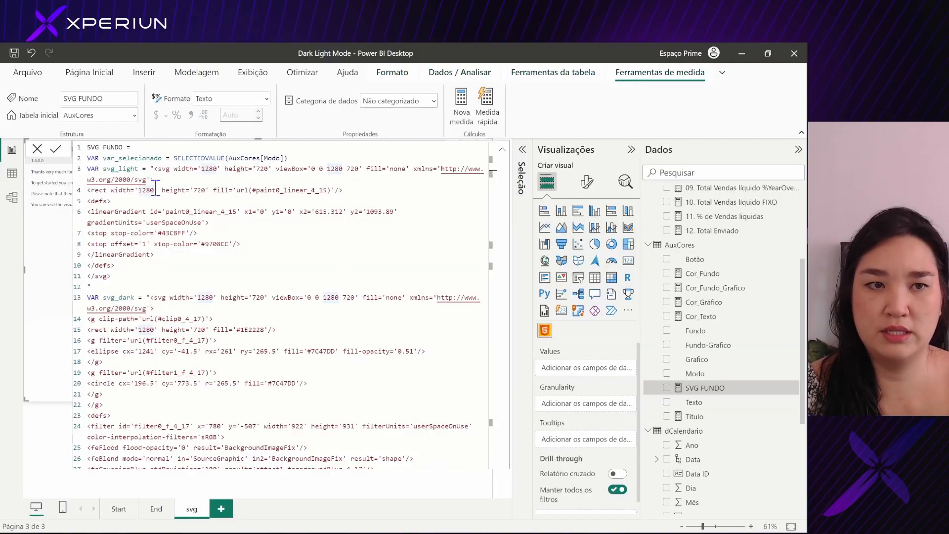
left_click_drag(102, 169, 140, 169)
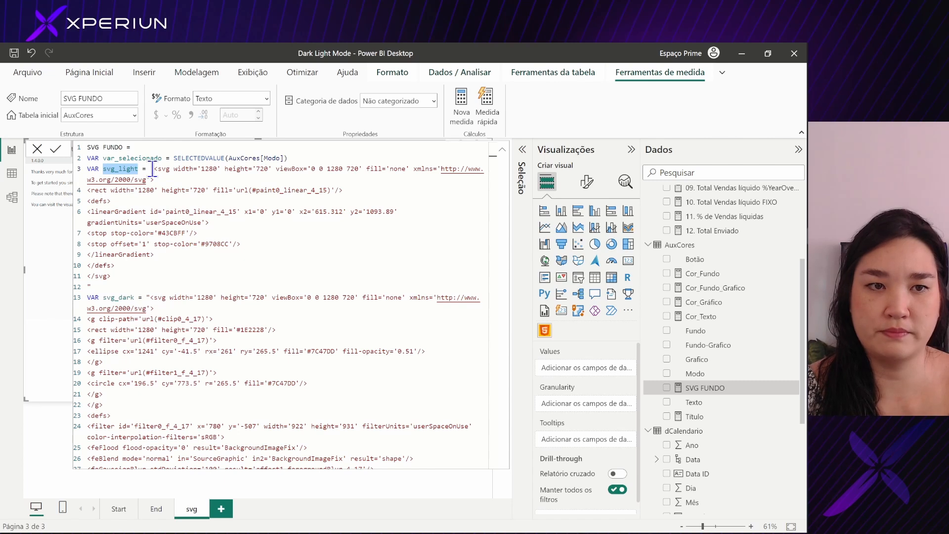
left_click_drag(153, 169, 118, 276)
key("ctrl+c")
key("Delete")
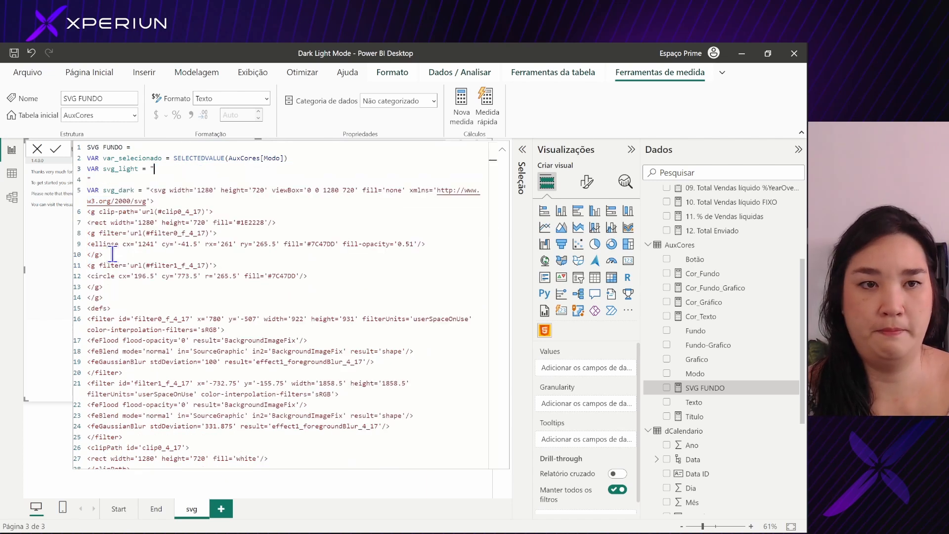
key("Delete")
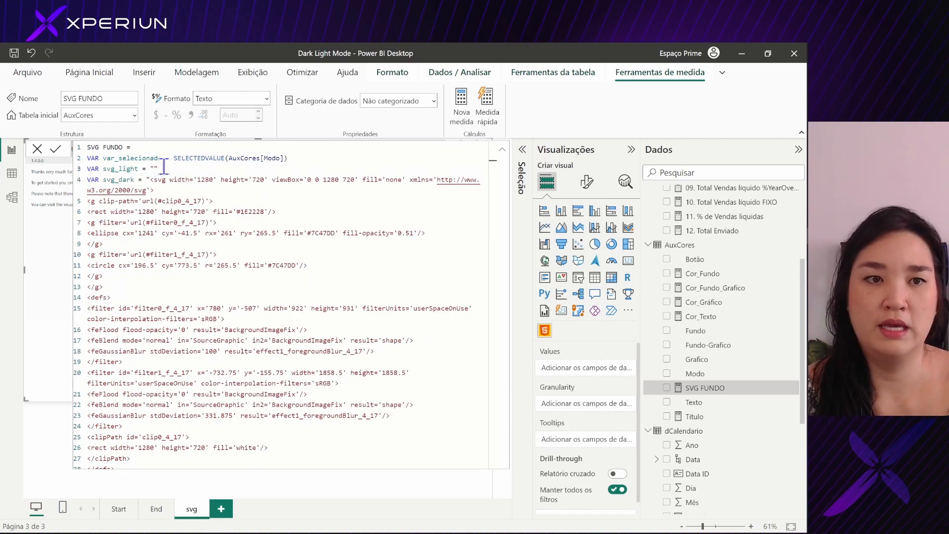
double_click(159, 168)
key("ctrl+v")
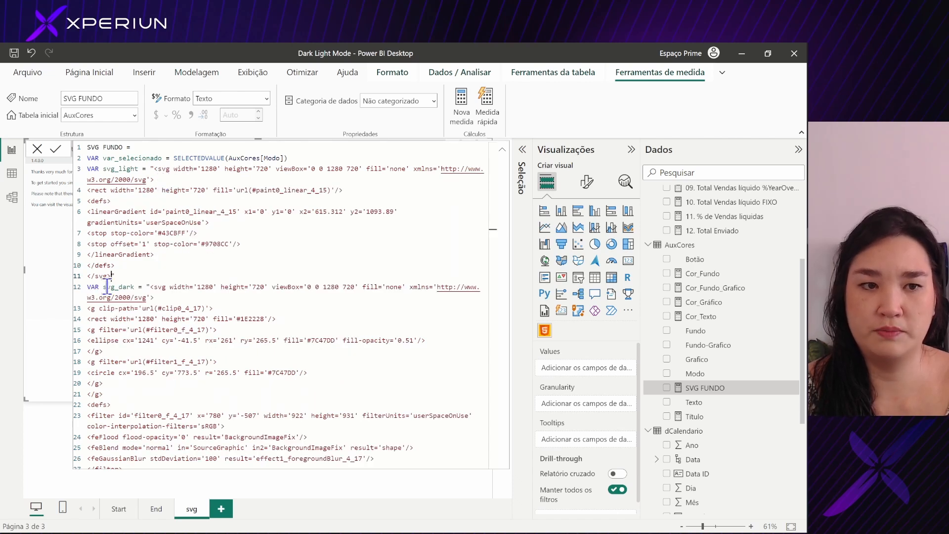
Step: Undo the removal and re-pasting of the SVG code in the svg_light variable
scroll(107, 297, "down", 2)
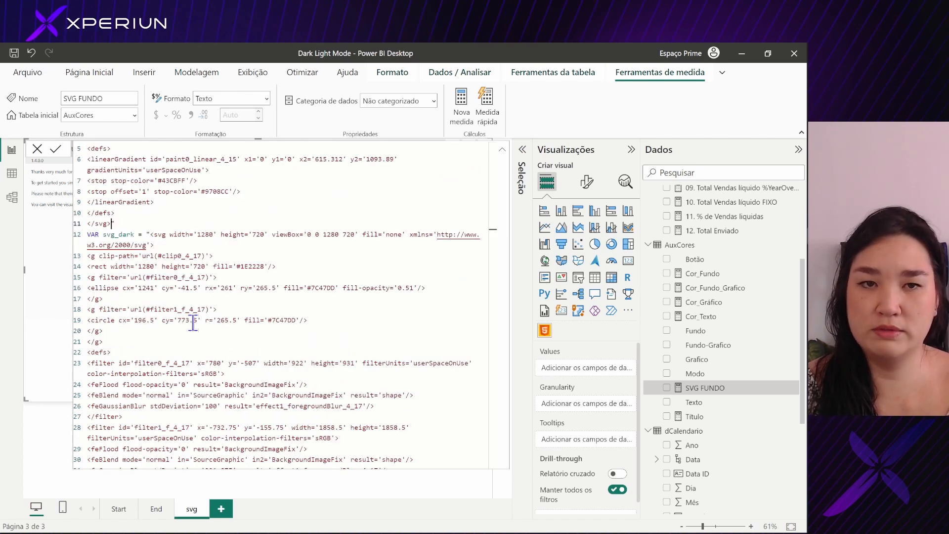
key("ctrl+z")
key("ctrl+z")
key("ctrl+z")
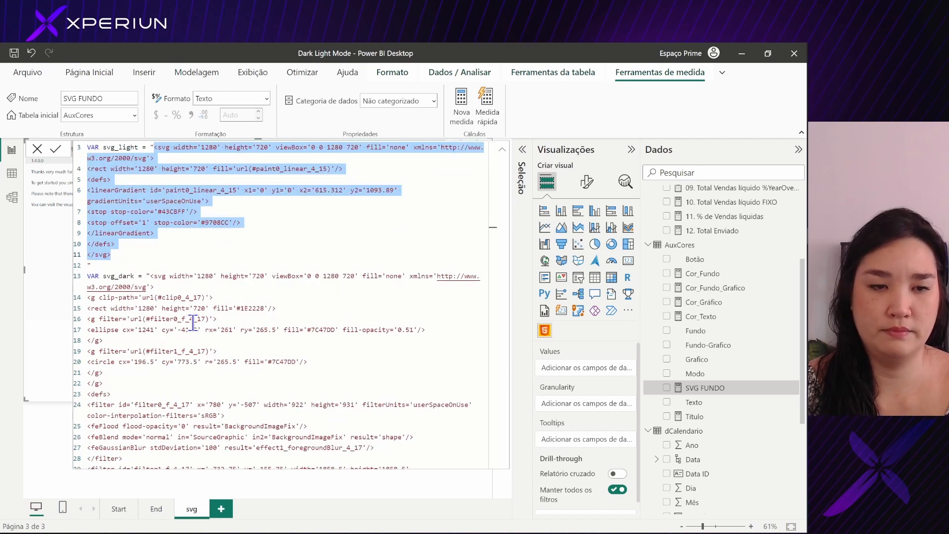
Step: Examine the RETURN expression at the end of SVG FUNDO, marking the IF condition and its svg_light and svg_dark results
left_click(194, 322)
scroll(193, 322, "down", 5)
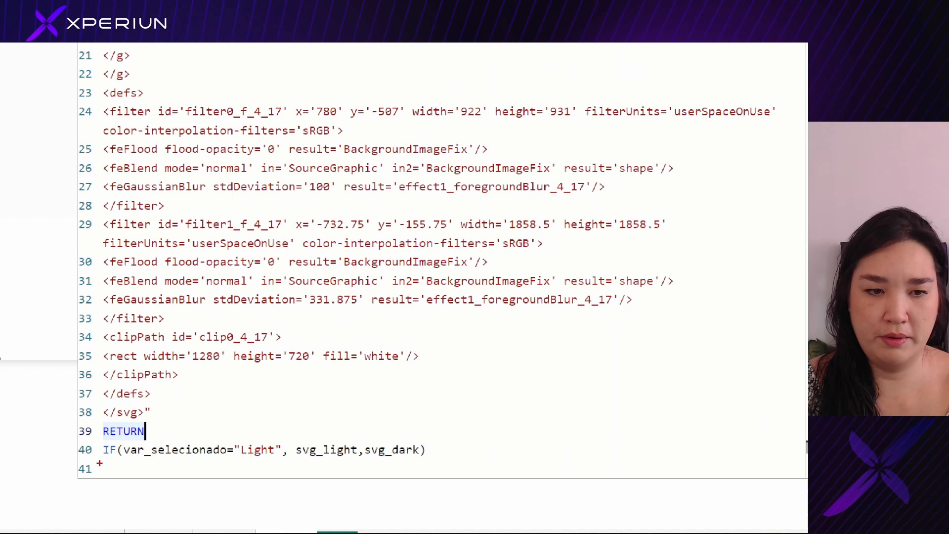
left_click_drag(99, 463, 269, 477)
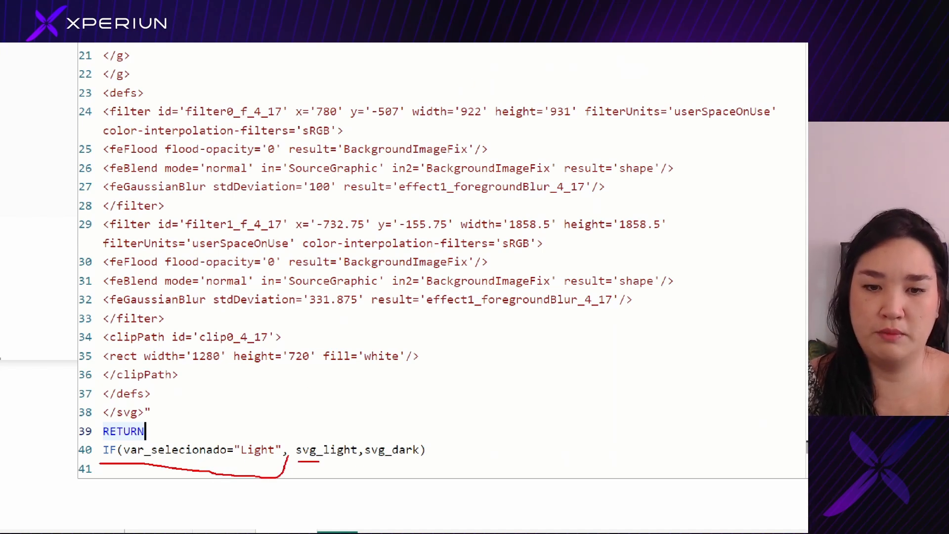
left_click_drag(364, 463, 439, 462)
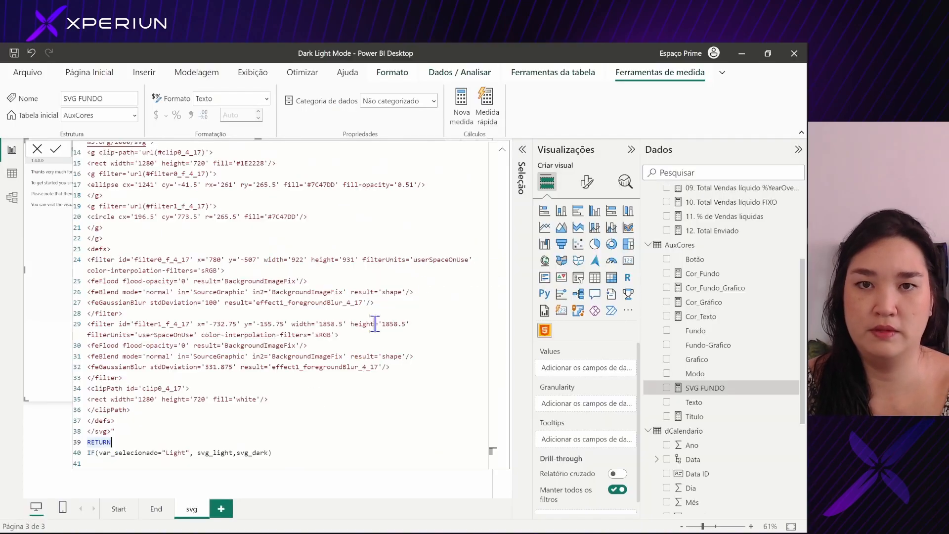
Step: Collapse the formula, add the SVG FUNDO measure to the HTML visual's values and send the visual behind the other report elements
left_click(503, 152)
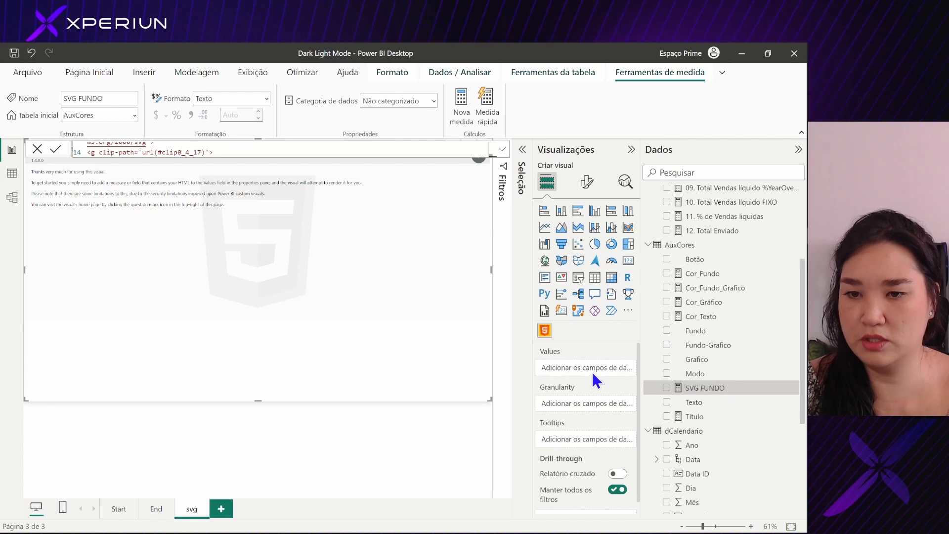
left_click(667, 388)
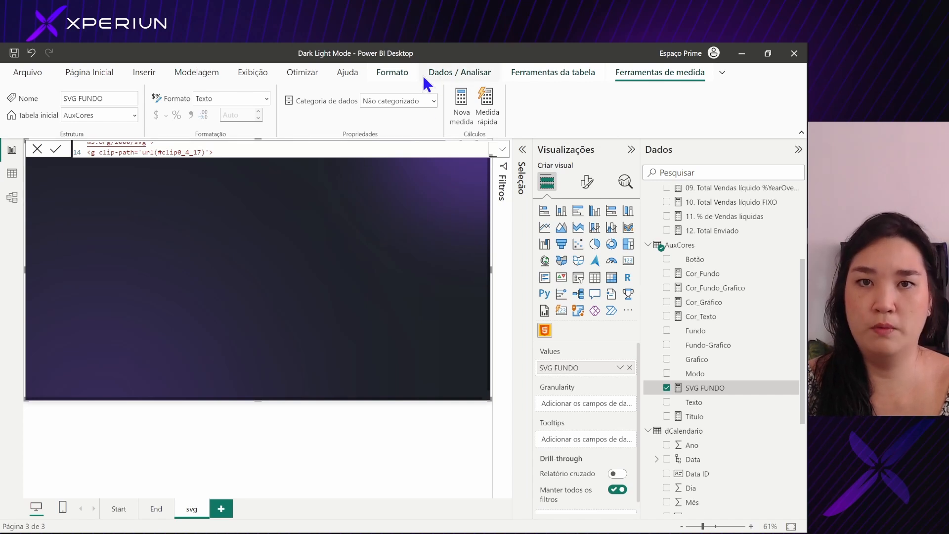
left_click(399, 75)
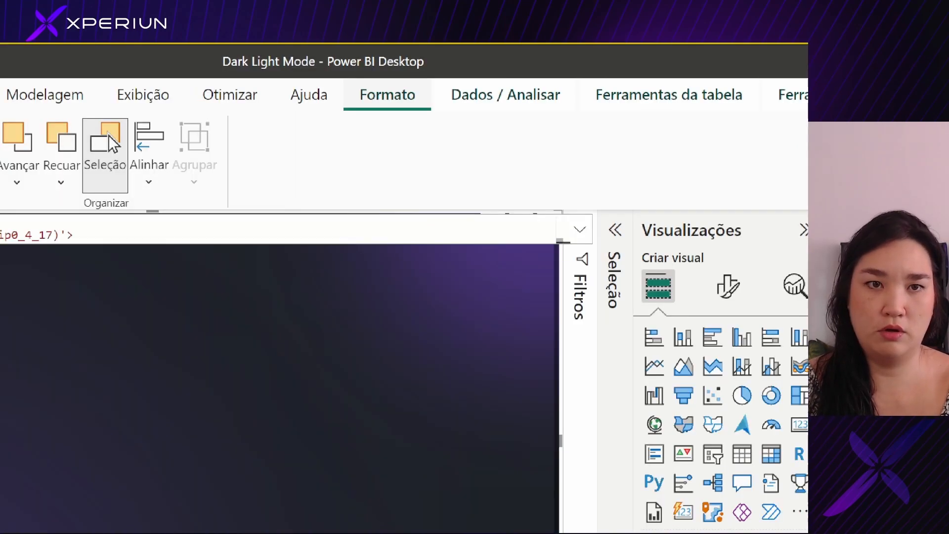
left_click_drag(338, 116, 434, 115)
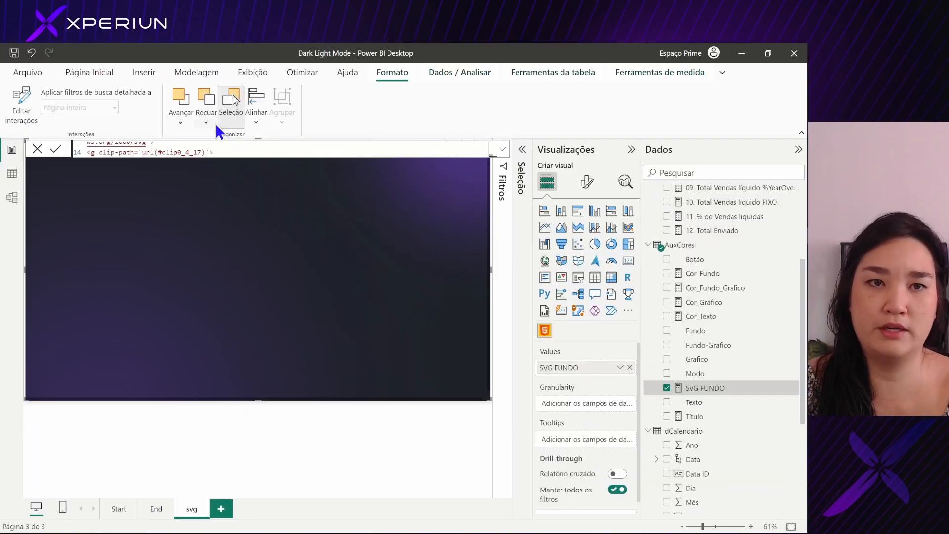
left_click(60, 182)
left_click(221, 162)
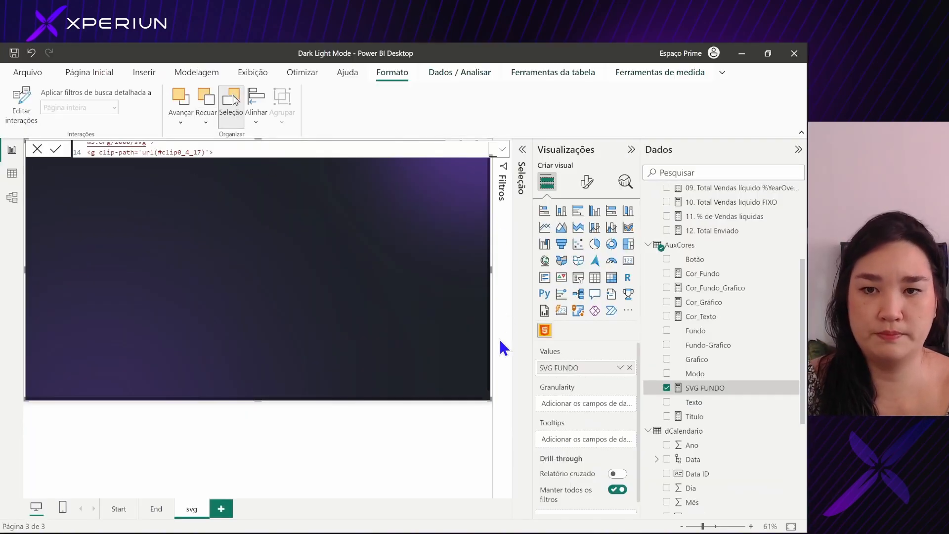
Step: Deselect the HTML visual and collapse the Visualizations and Data panes to enlarge the report page
left_click(485, 412)
left_click(630, 150)
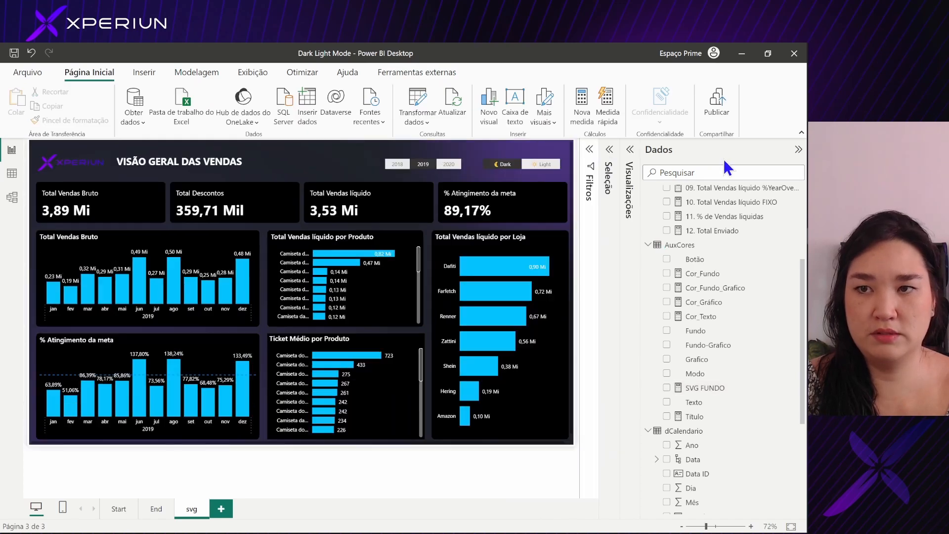
left_click(798, 149)
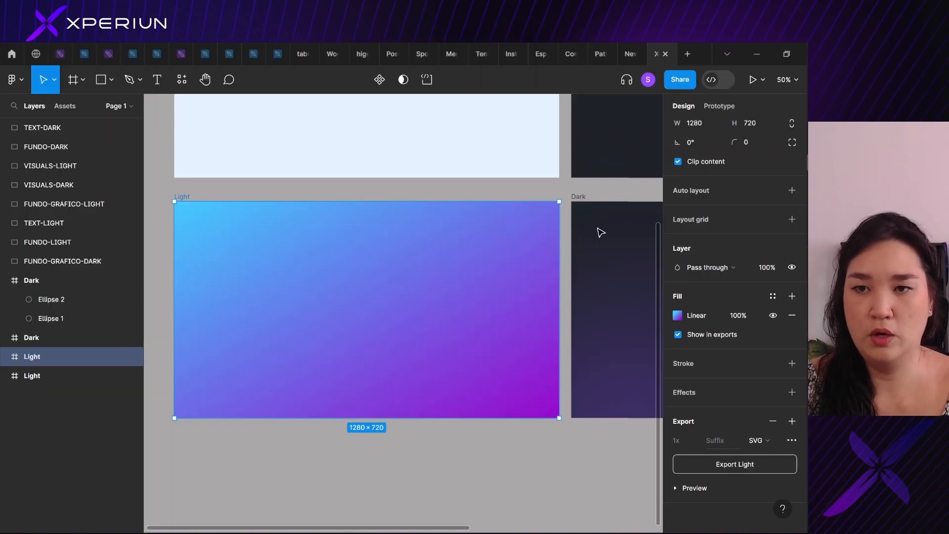
Step: Look over the background frames in Figma, return to Power BI and switch the svg page to Light mode
scroll(601, 233, "right", 5)
scroll(292, 254, "left", 5)
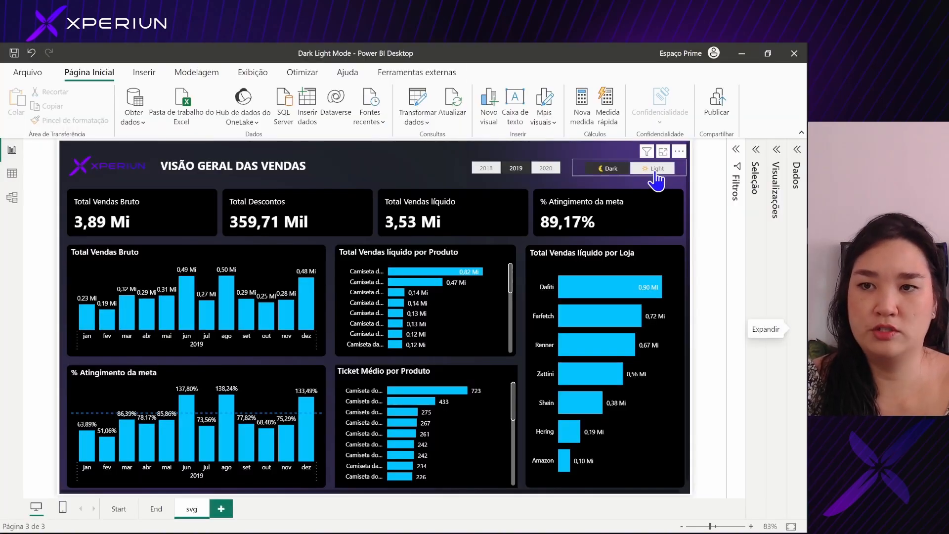
left_click(654, 171)
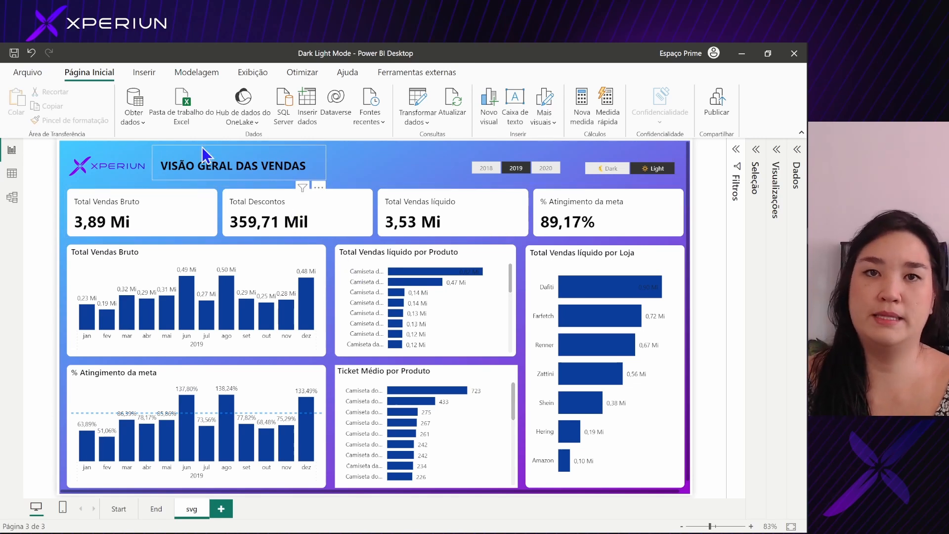
mouse_move(818, 163)
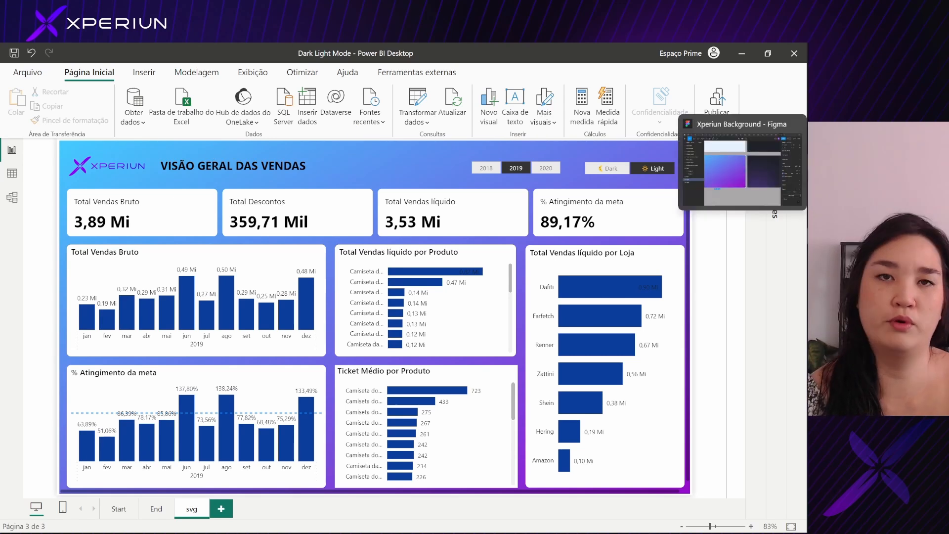